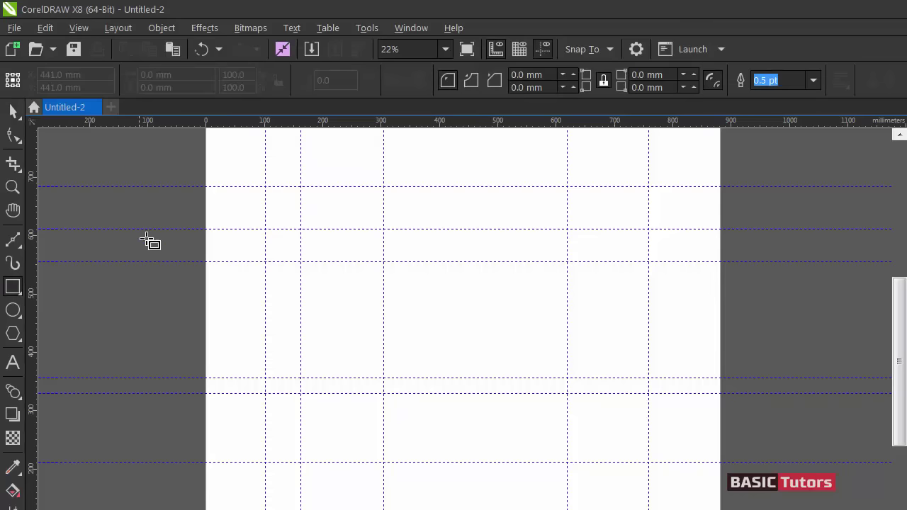
# - Draw a rectangle on the page and set its size to 740 mm wide by 575 mm high
pyautogui.moveTo(225, 189); pyautogui.dragTo(328, 274)
pyautogui.moveTo(452, 371); pyautogui.dragTo(649, 487)
pyautogui.moveTo(200, 73); pyautogui.dragTo(141, 74)
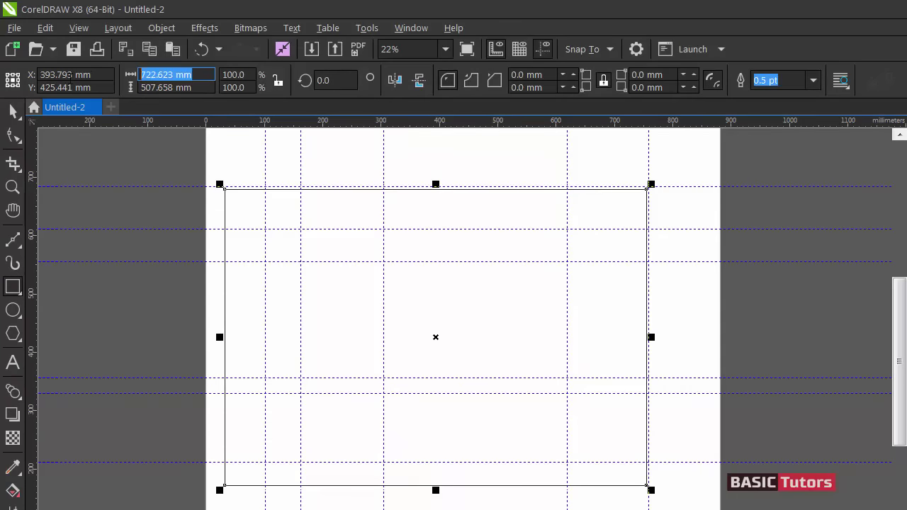
pyautogui.write('740')
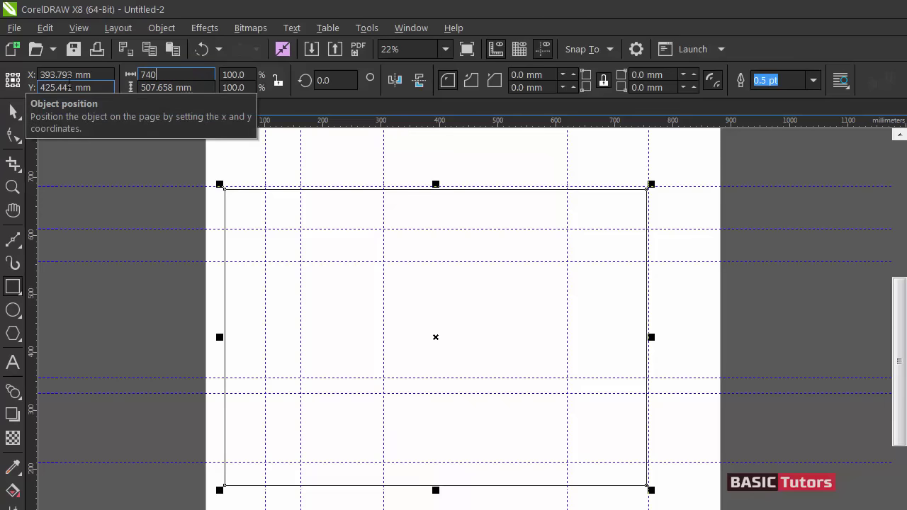
pyautogui.press('Tab')
pyautogui.write('57')
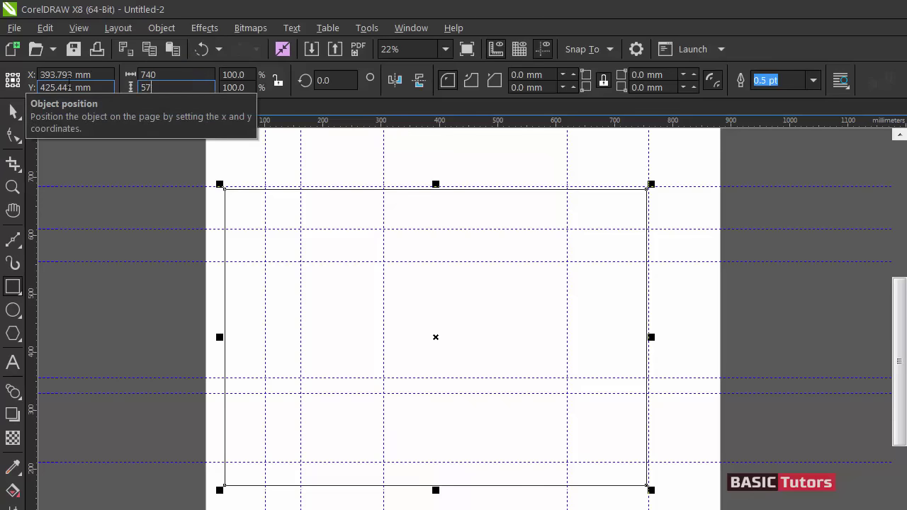
pyautogui.press('Return')
# - Position the rectangle at the page's centre, X 441 mm and Y 441 mm
pyautogui.write('441')
pyautogui.press('Tab')
pyautogui.write('441')
pyautogui.press('Return')
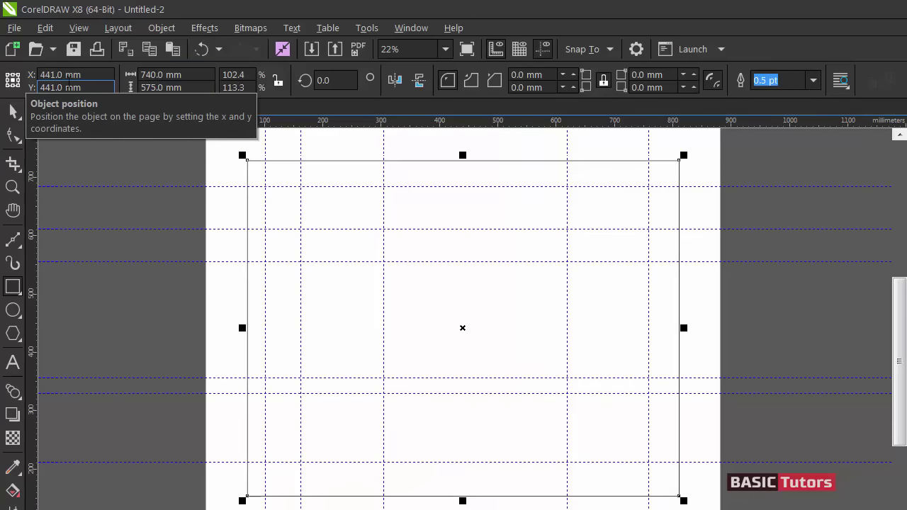
# - Duplicate the rectangle in place and resize the copy to 657 mm wide by 472 mm high
pyautogui.click(12, 111)
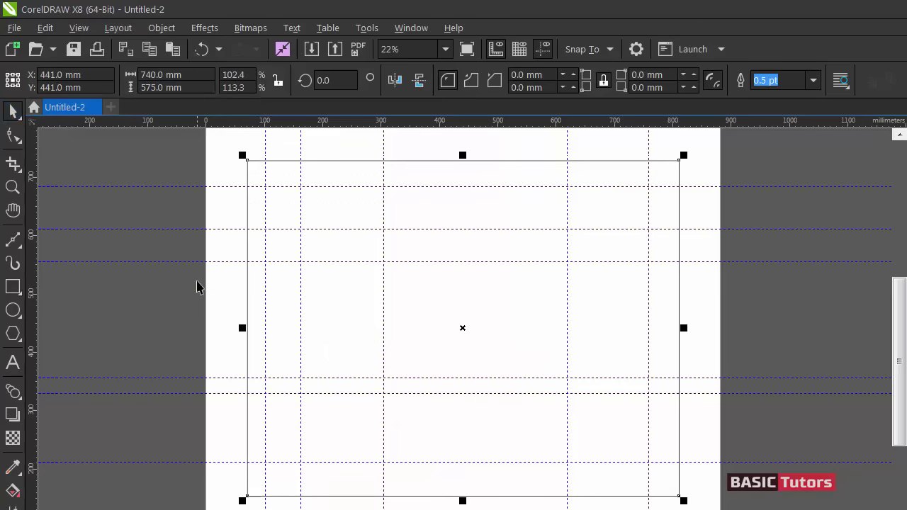
pyautogui.click(196, 75)
pyautogui.hotkey('ctrl', 'a')
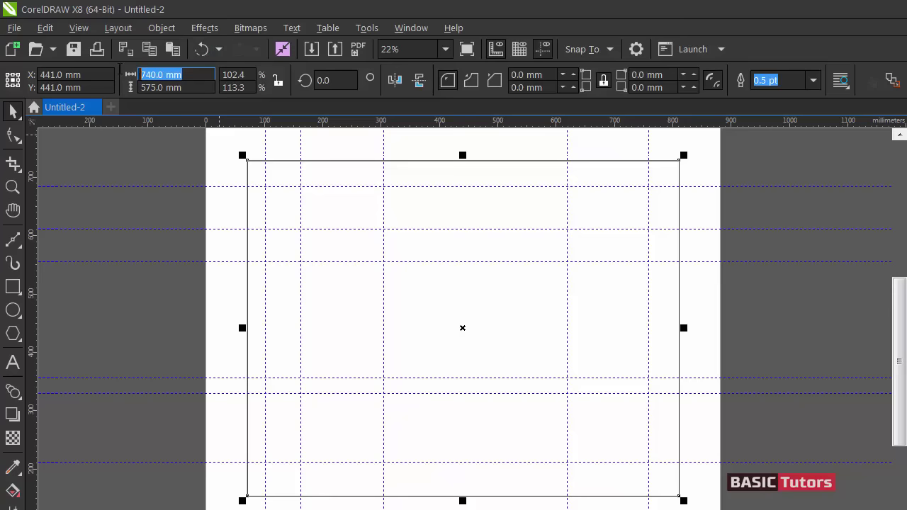
pyautogui.write('657')
pyautogui.press('Tab')
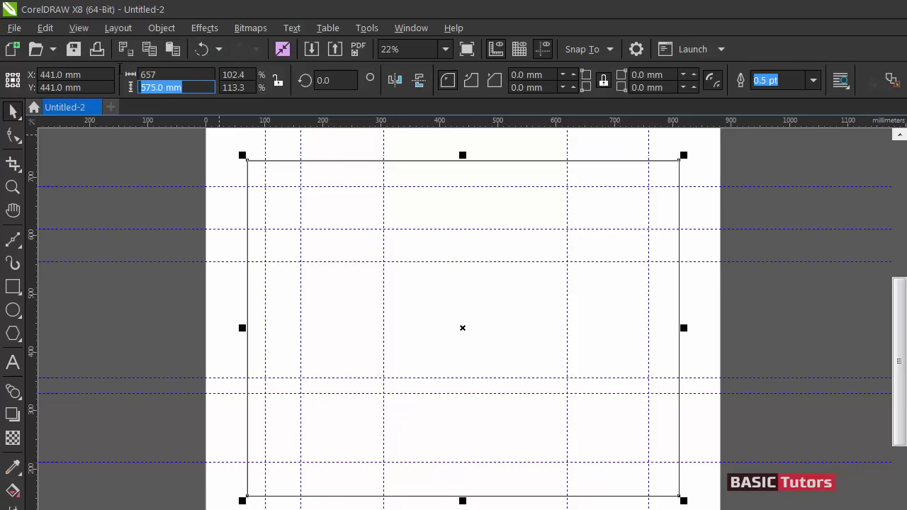
pyautogui.write('472')
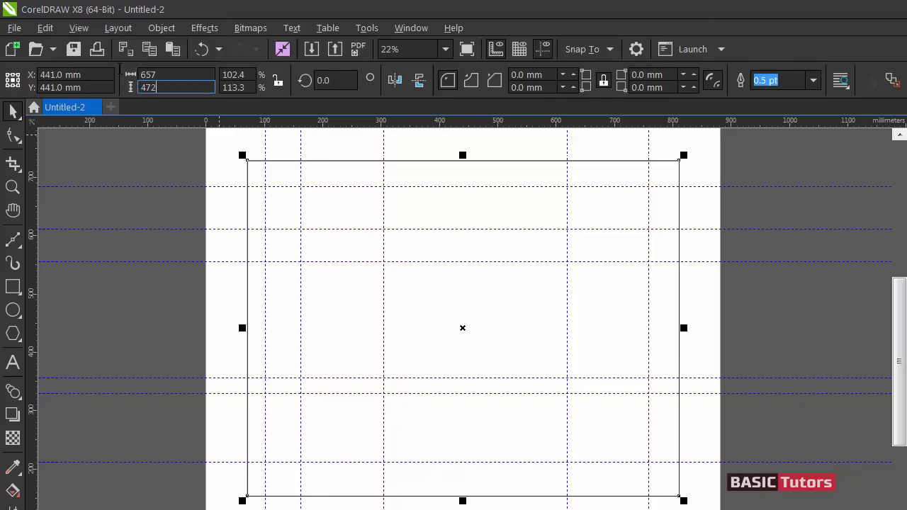
pyautogui.press('Return')
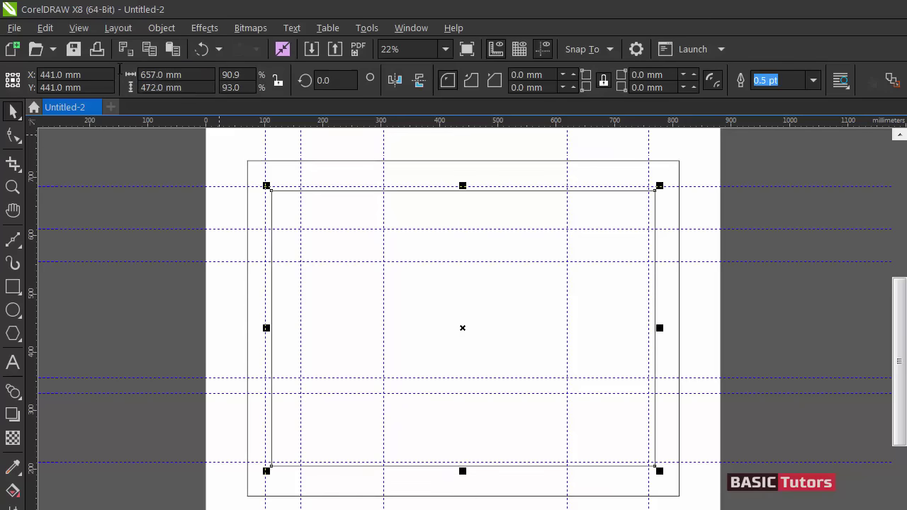
# - Move both rectangles together to X 430.055 mm, Y 448.287 mm so the inner one aligns with the outermost guidelines
pyautogui.click(289, 161)
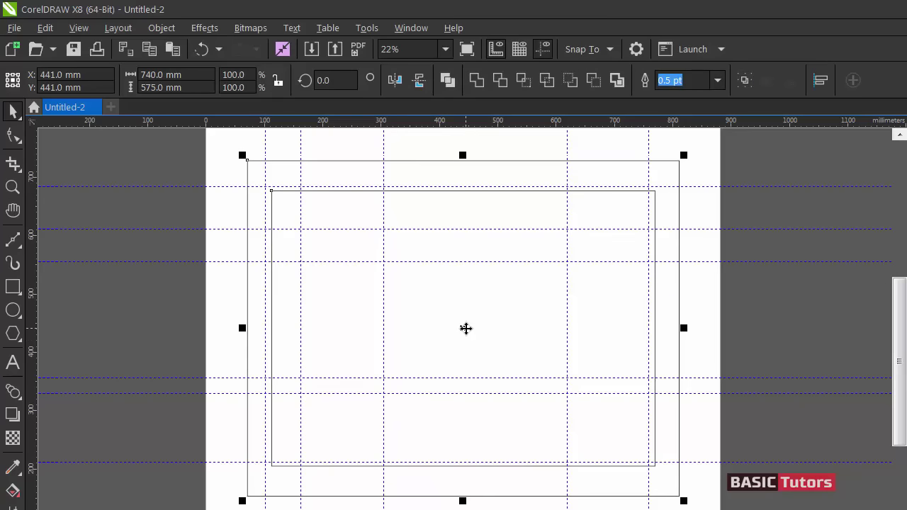
pyautogui.moveTo(463, 328); pyautogui.dragTo(461, 331)
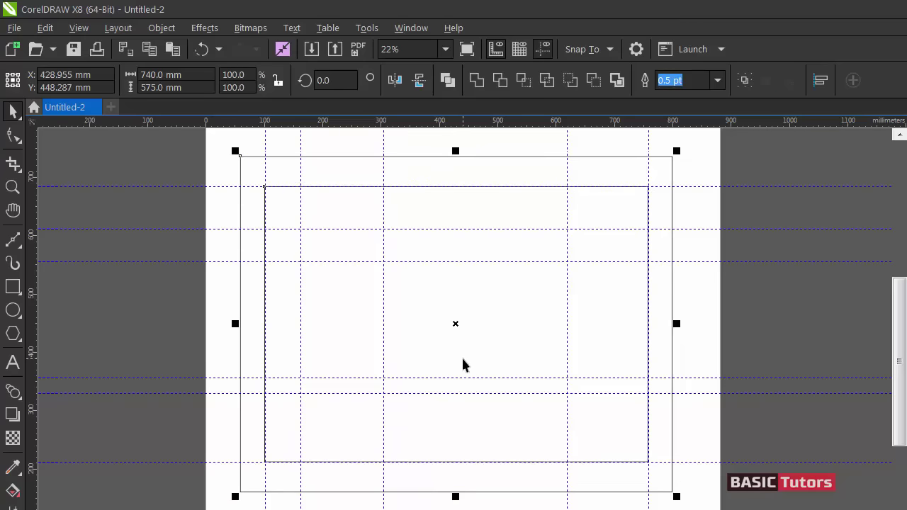
pyautogui.press('Right')
pyautogui.press('Right')
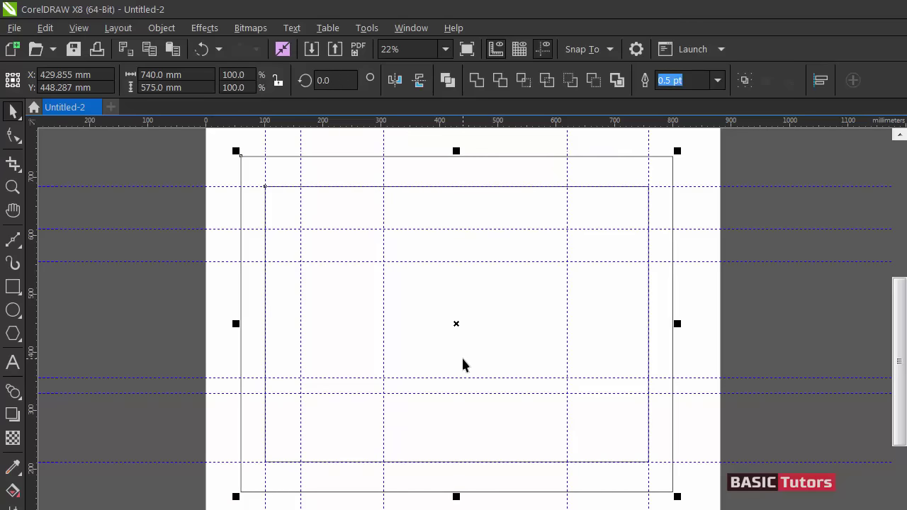
pyautogui.press('Right')
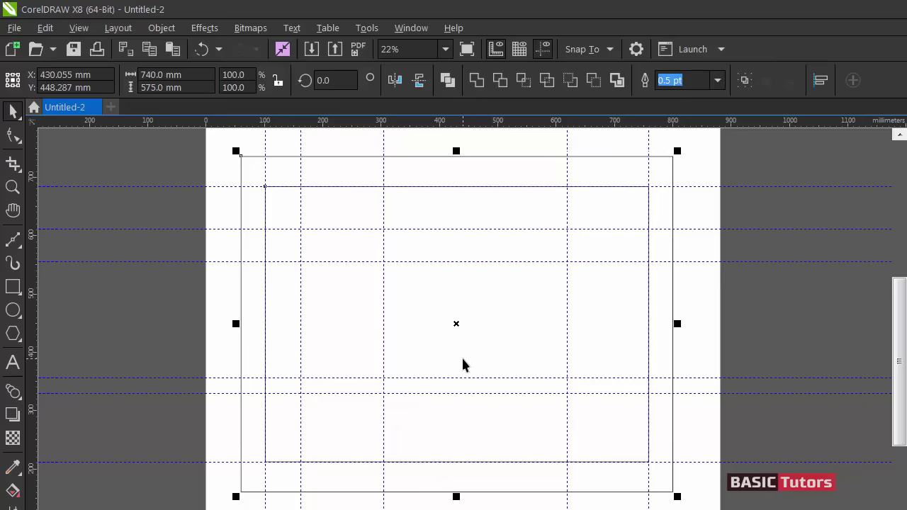
pyautogui.click(699, 293)
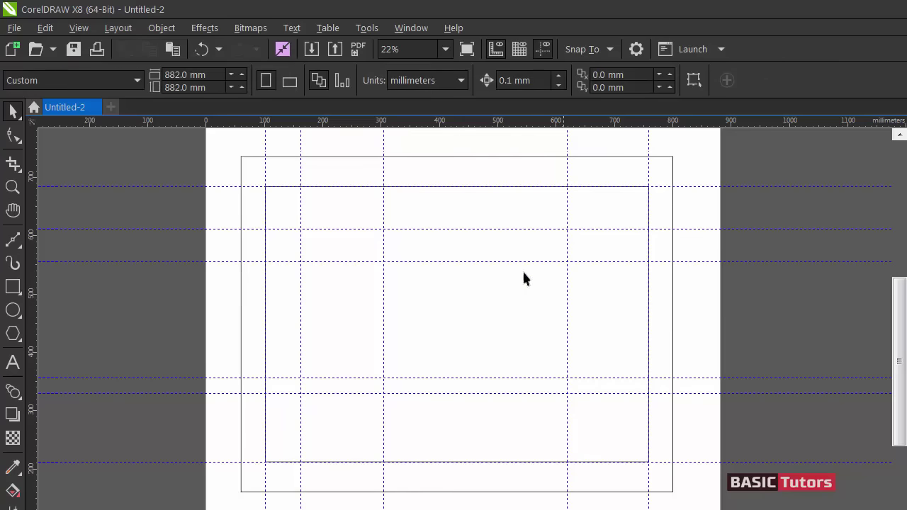
# - Duplicate the inner rectangle in place and convert the copy to curves
pyautogui.click(328, 193)
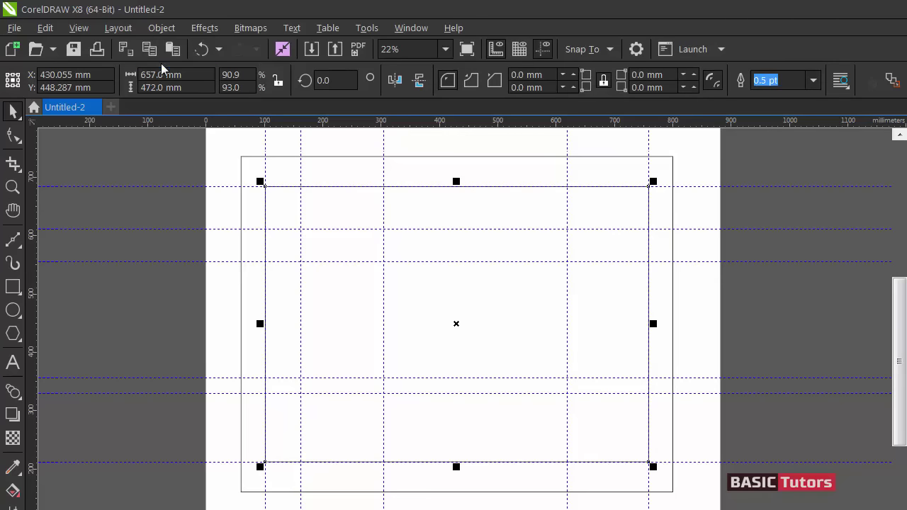
pyautogui.click(44, 27)
pyautogui.click(74, 223)
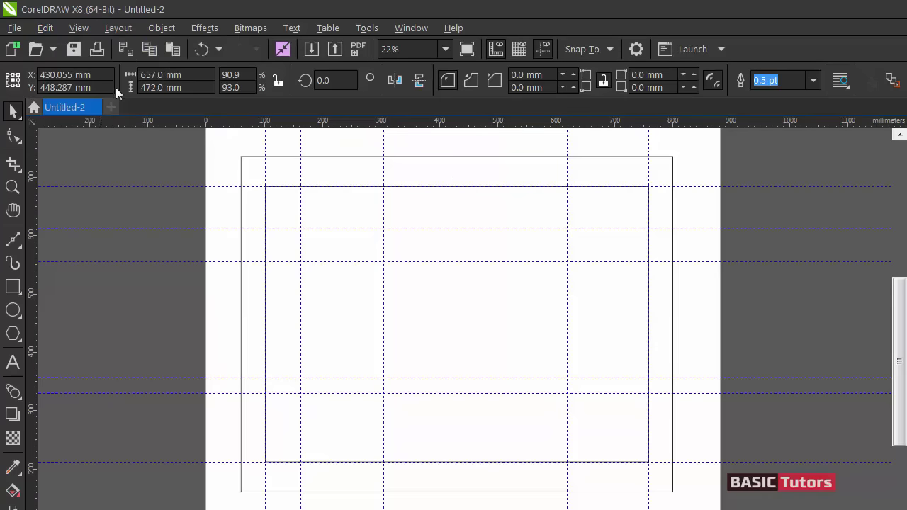
pyautogui.click(161, 27)
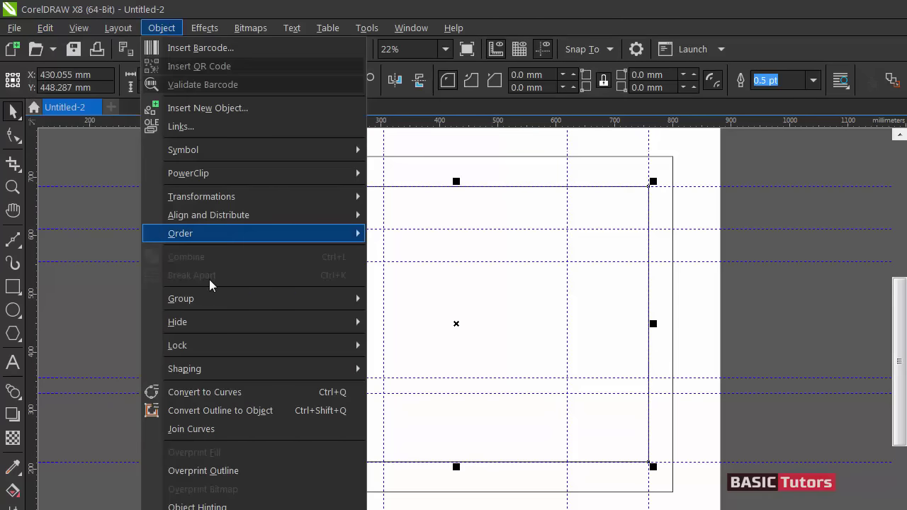
pyautogui.click(213, 392)
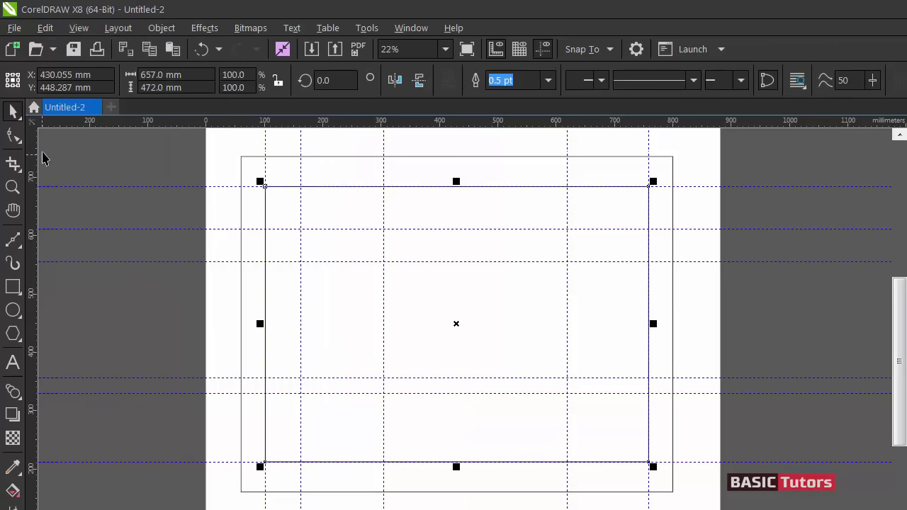
# - Move the curve's upper-left node along the top edge to the second vertical guideline and toggle snapping to guidelines
pyautogui.click(12, 135)
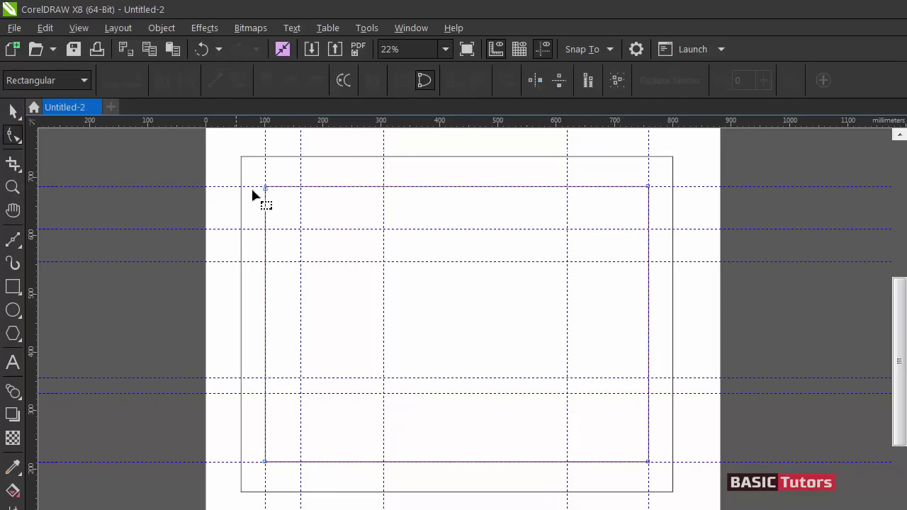
pyautogui.moveTo(266, 188); pyautogui.dragTo(301, 188)
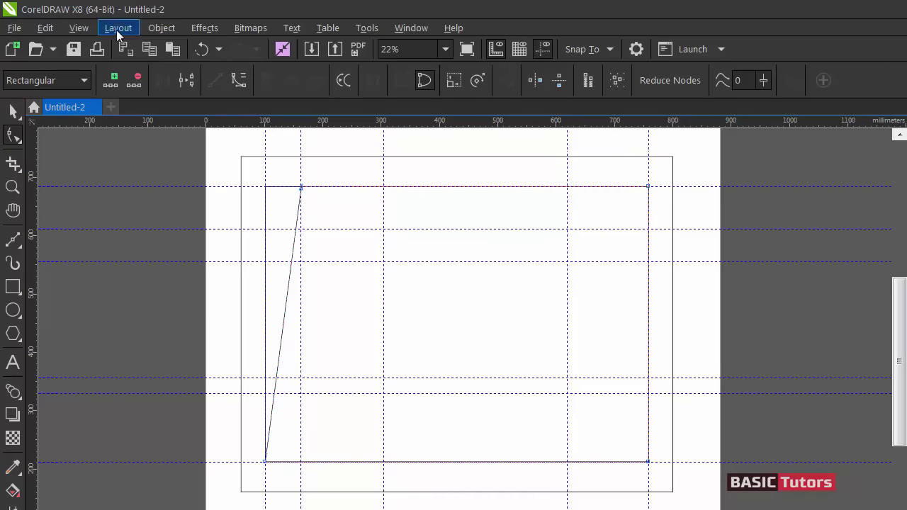
pyautogui.click(87, 28)
pyautogui.moveTo(136, 417)
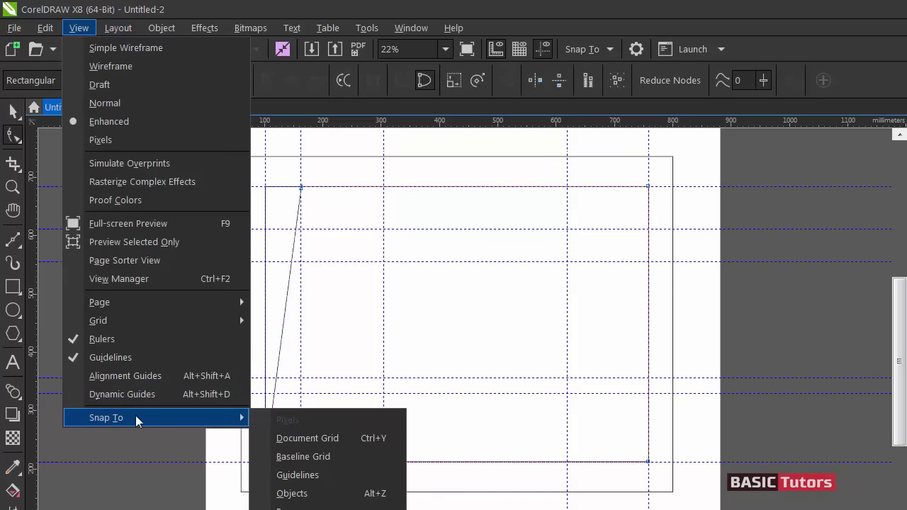
pyautogui.click(300, 474)
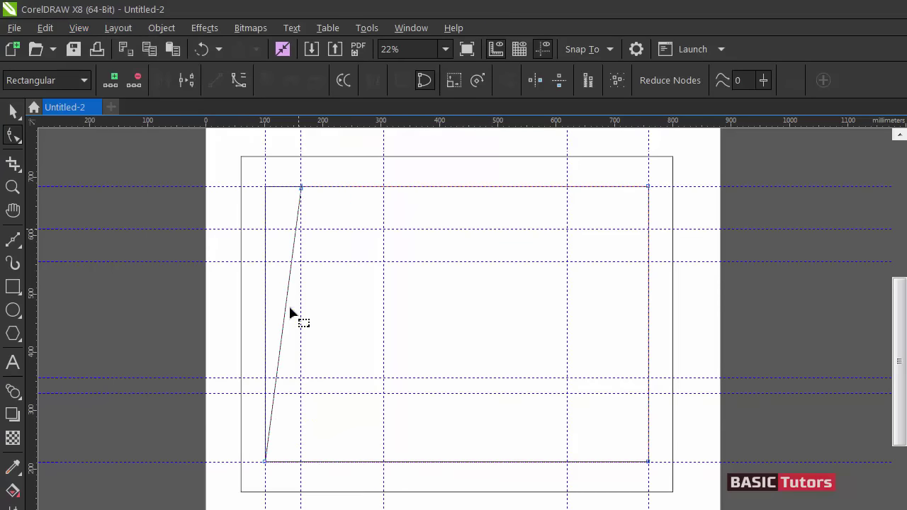
# - Form a triangle by moving the lower-left node to the fourth vertical and third horizontal guidelines' intersection and the lower-right node onto the upper-right corner
pyautogui.moveTo(265, 462); pyautogui.dragTo(566, 261)
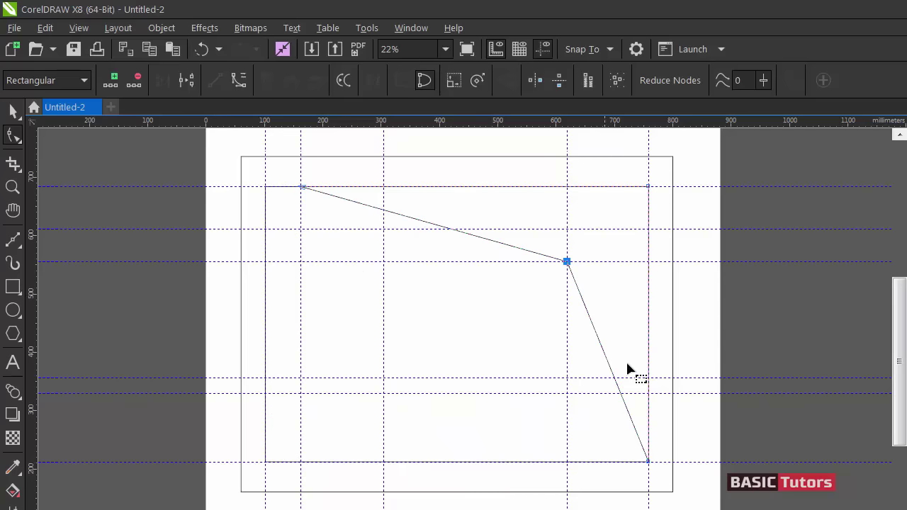
pyautogui.moveTo(648, 462); pyautogui.dragTo(649, 186)
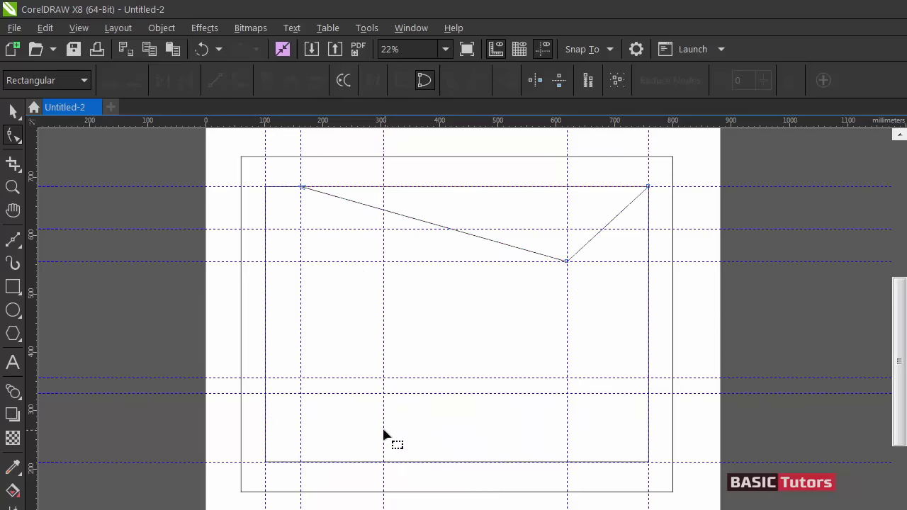
pyautogui.press('space')
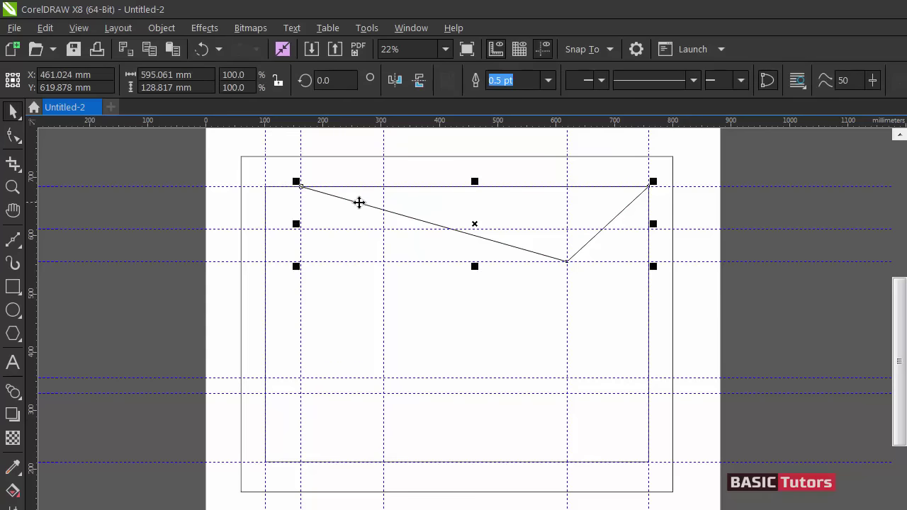
# - Duplicate the upper triangle in place and move the copy's upper-left node to the third vertical guideline
pyautogui.click(358, 203)
pyautogui.press('space')
pyautogui.moveTo(301, 187); pyautogui.dragTo(383, 188)
pyautogui.press('space')
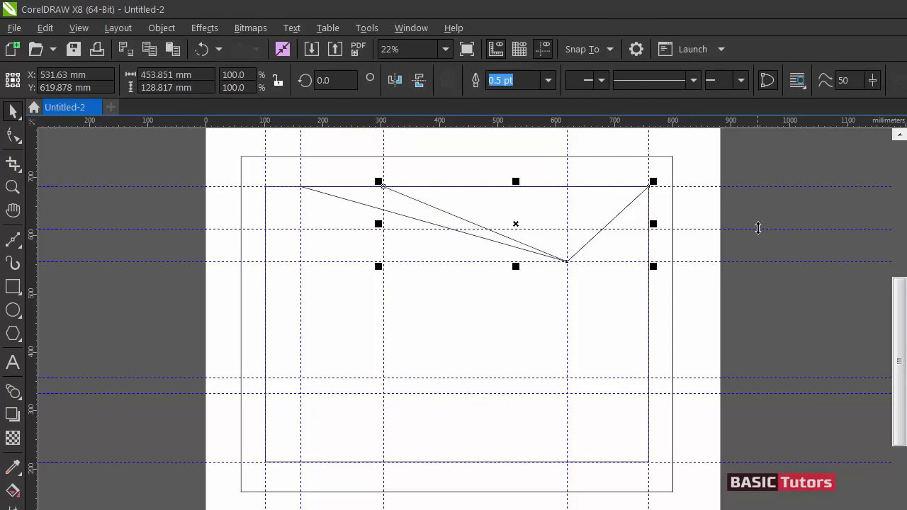
pyautogui.click(756, 221)
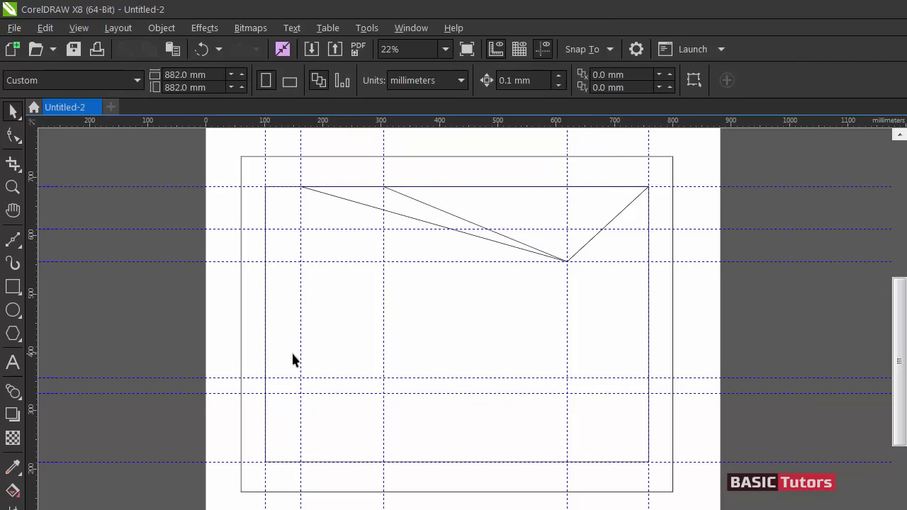
# - Reshape a curve copy of the inner rectangle into a lower-left corner triangle about 532 mm wide, its top on the fourth horizontal guideline
pyautogui.click(268, 338)
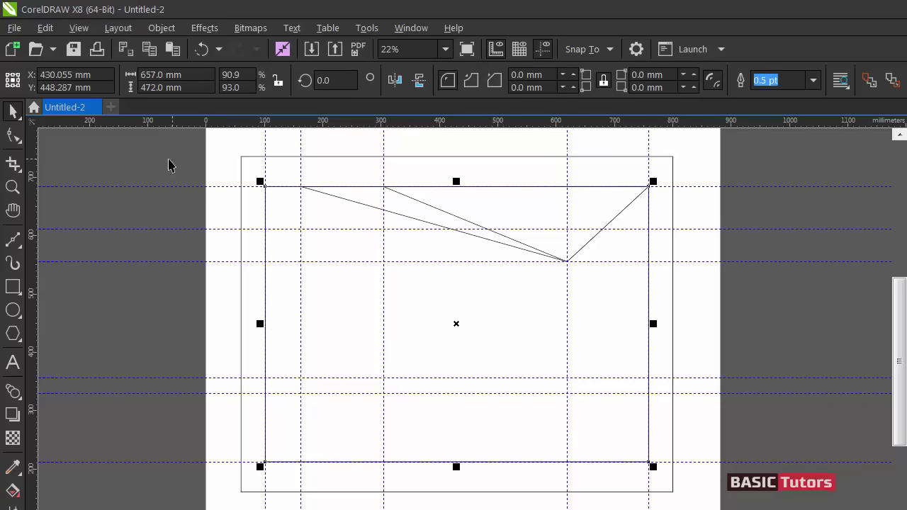
pyautogui.click(13, 135)
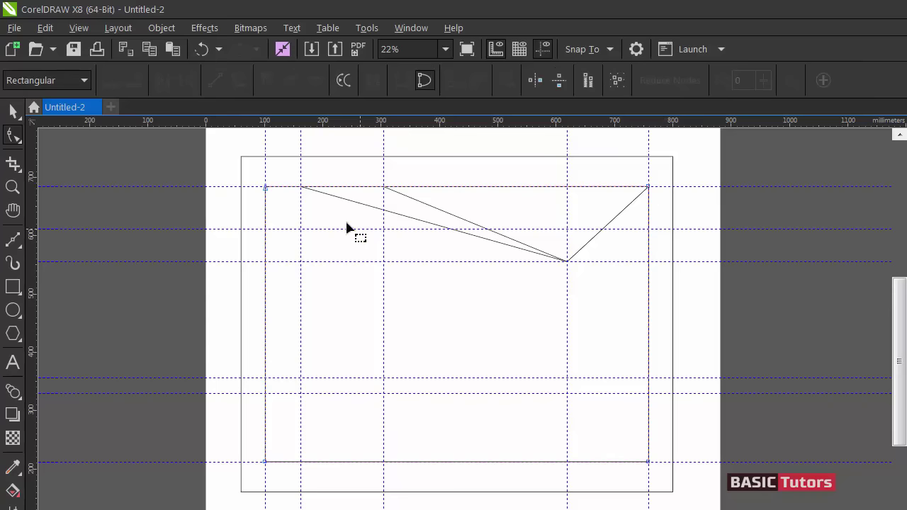
pyautogui.moveTo(267, 192); pyautogui.dragTo(264, 378)
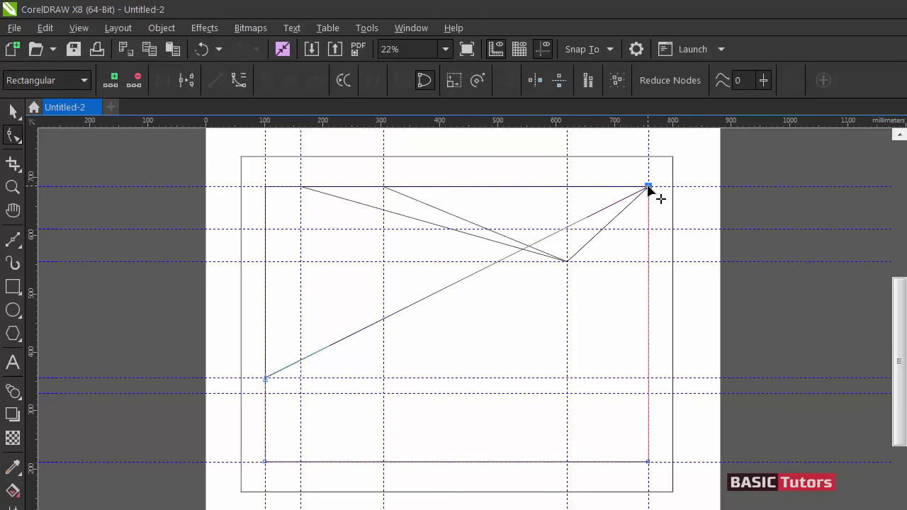
pyautogui.press('Delete')
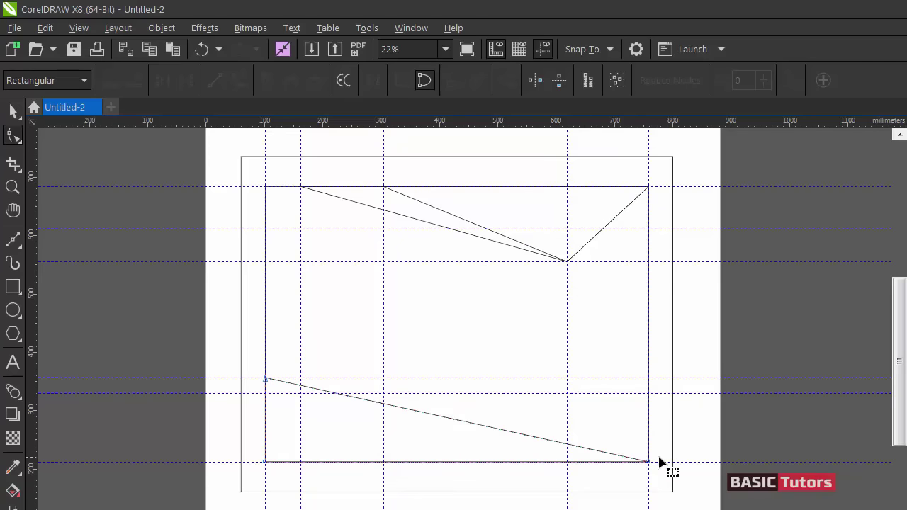
pyautogui.moveTo(648, 462); pyautogui.dragTo(575, 462)
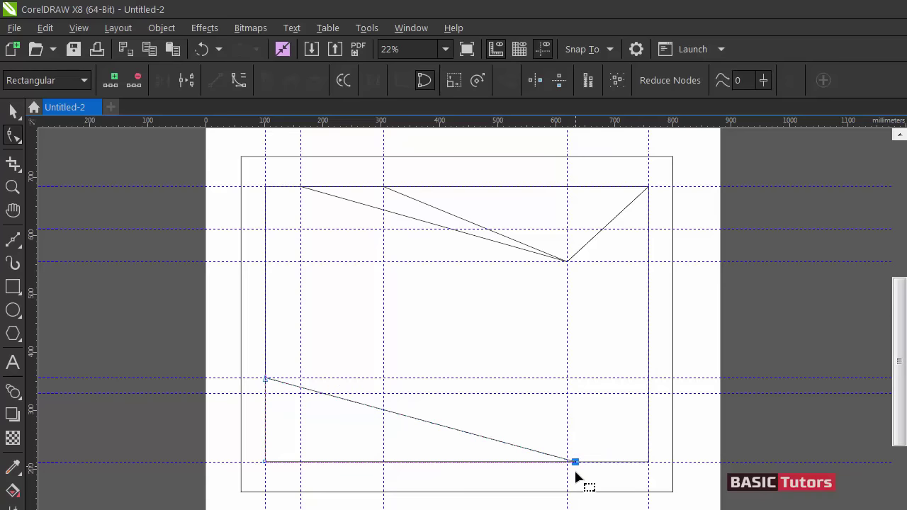
# - Duplicate the lower-left triangle in place and lower the copy's upper node to the fifth horizontal guideline
pyautogui.press('space')
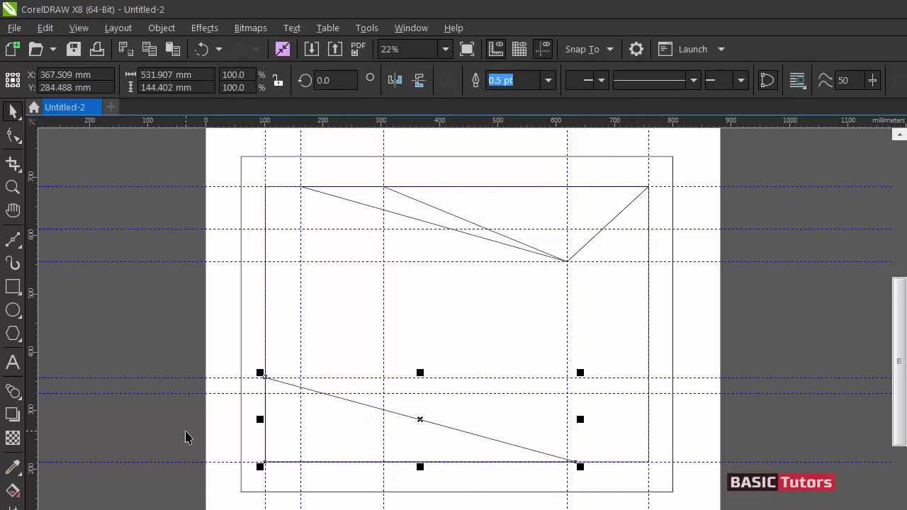
pyautogui.press('space')
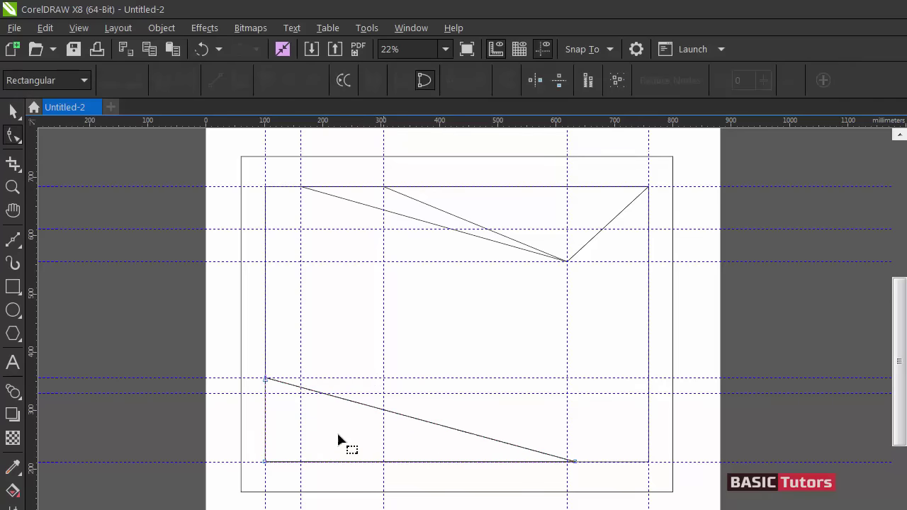
pyautogui.moveTo(267, 379); pyautogui.dragTo(265, 394)
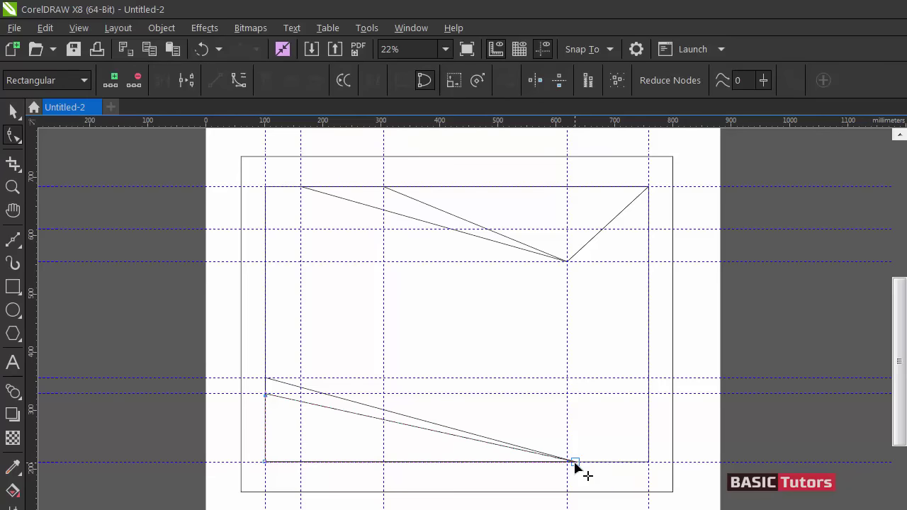
# - Shift the duplicate lower-left triangle's right node inward onto the fourth vertical guideline and clear the selection
pyautogui.click(574, 462)
pyautogui.hotkey('ctrl', 'a')
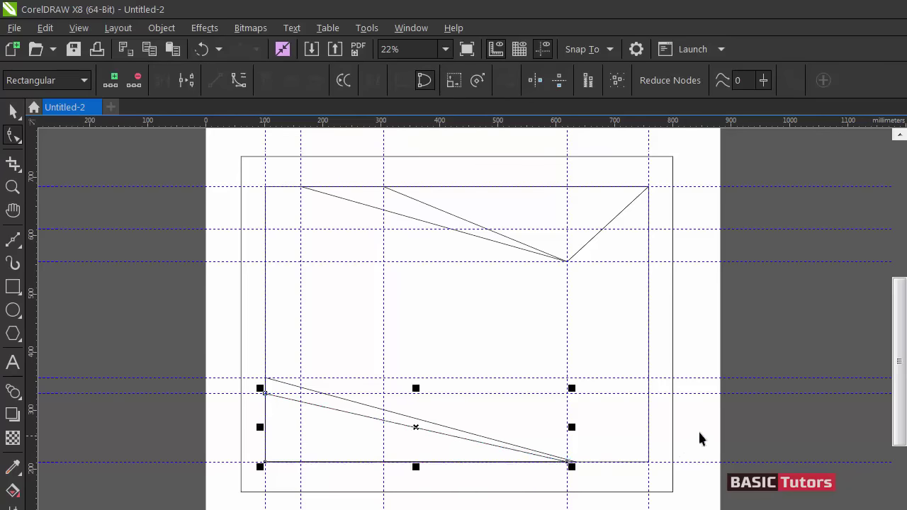
pyautogui.press('space')
pyautogui.click(724, 421)
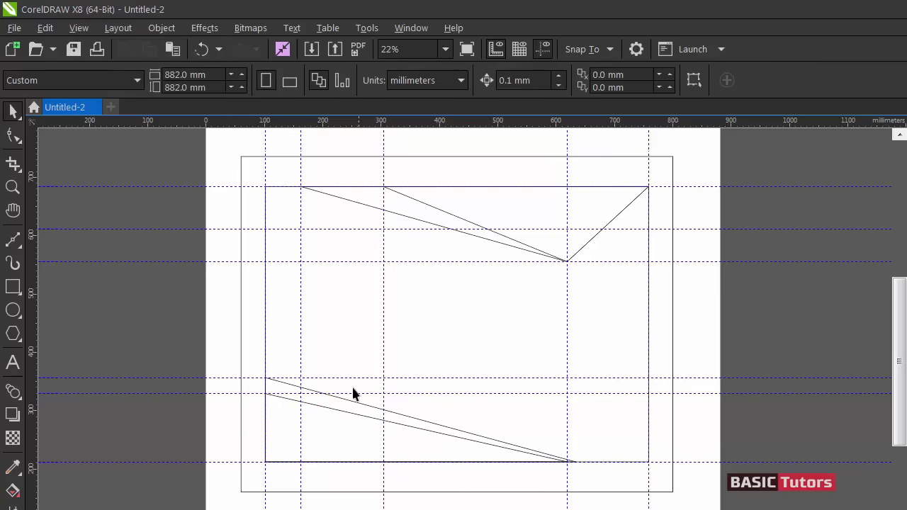
# - Reshape a curve copy of the inner rectangle into a lower-right corner triangle about 472 mm wide, its top on the fourth horizontal guideline
pyautogui.click(648, 301)
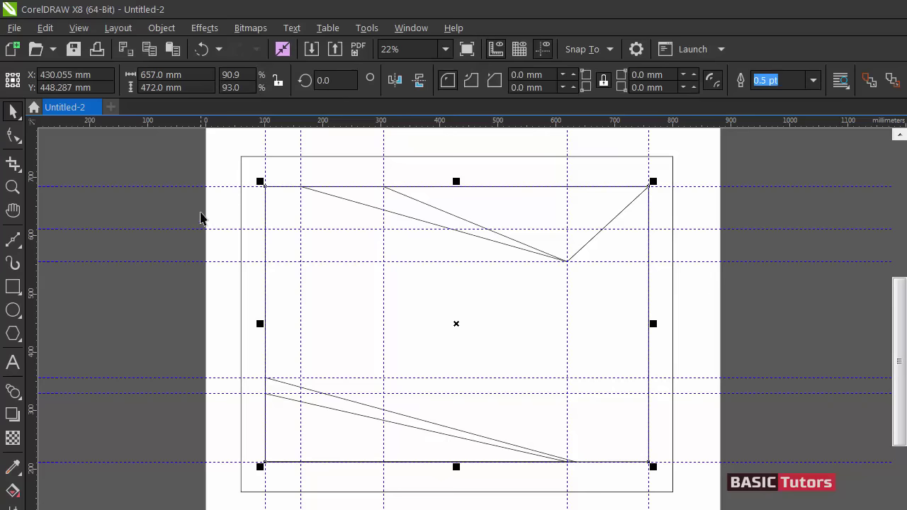
pyautogui.click(13, 135)
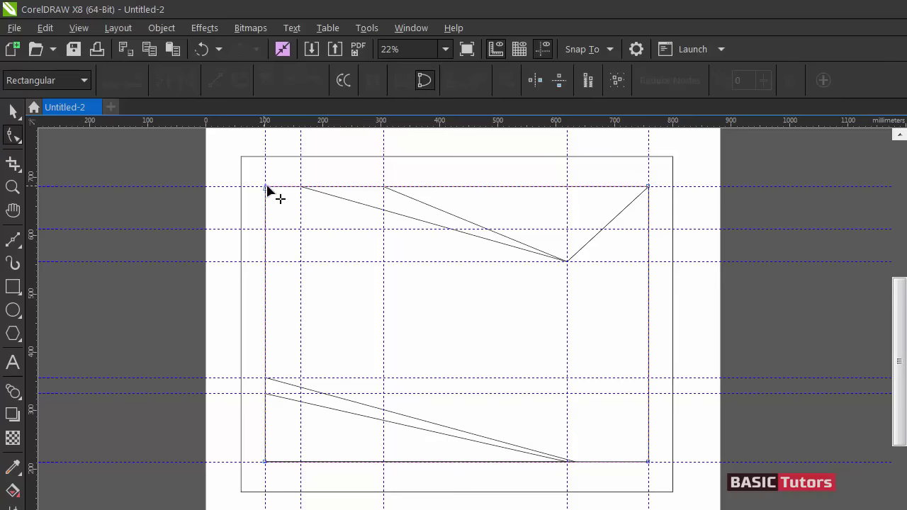
pyautogui.click(649, 186)
pyautogui.moveTo(650, 187); pyautogui.dragTo(648, 377)
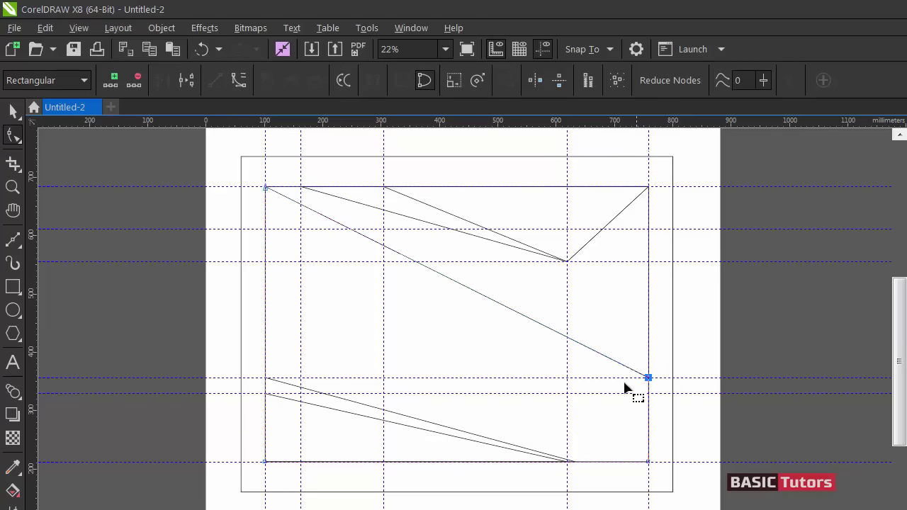
pyautogui.doubleClick(266, 189)
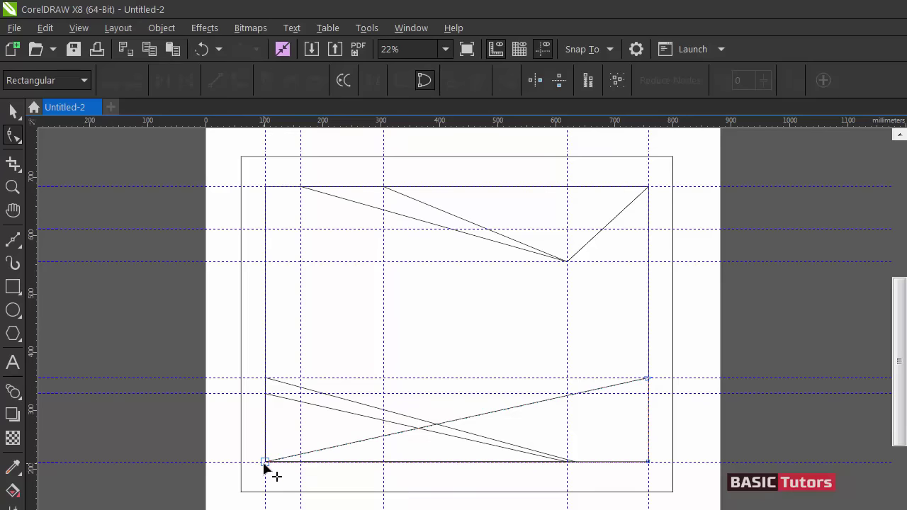
pyautogui.moveTo(266, 462); pyautogui.dragTo(373, 463)
pyautogui.press('space')
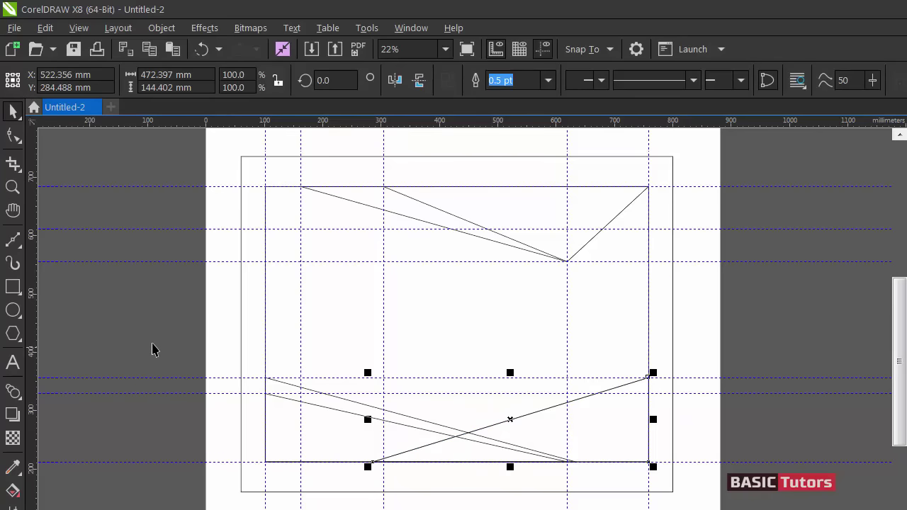
# - Duplicate the lower-right triangle in place, lower the copy's upper node to the fifth horizontal guideline, and slightly offset both triangles' left nodes
pyautogui.click(11, 138)
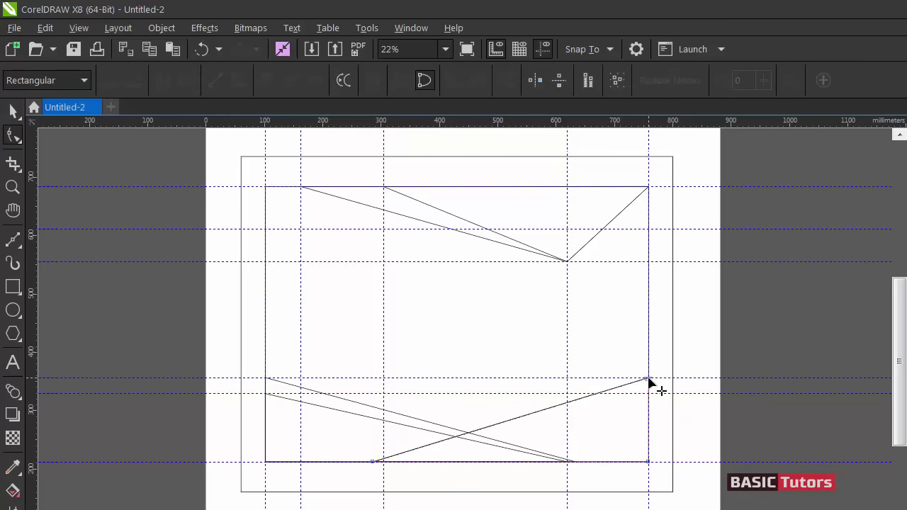
pyautogui.moveTo(650, 380); pyautogui.dragTo(650, 394)
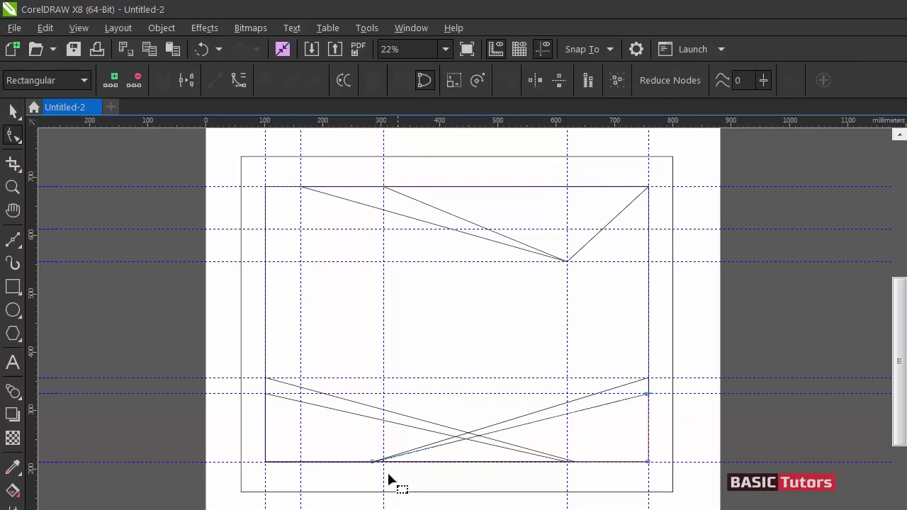
pyautogui.moveTo(374, 463); pyautogui.dragTo(379, 461)
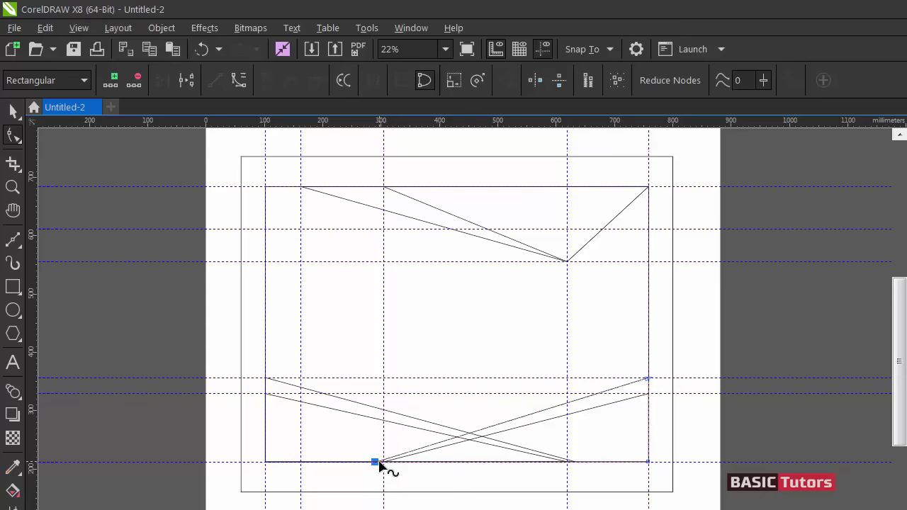
pyautogui.click(380, 464)
pyautogui.press('space')
pyautogui.click(757, 324)
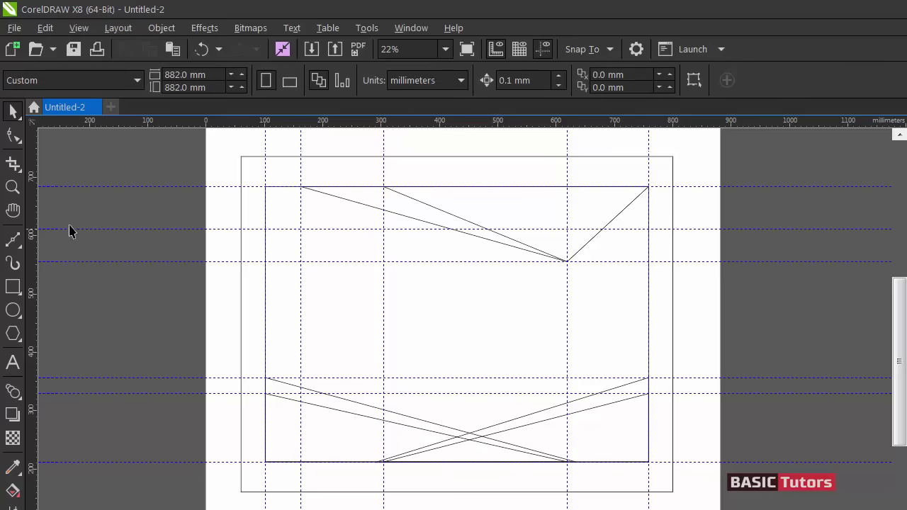
# - Select all guidelines in the document and delete them
pyautogui.click(46, 28)
pyautogui.moveTo(83, 303)
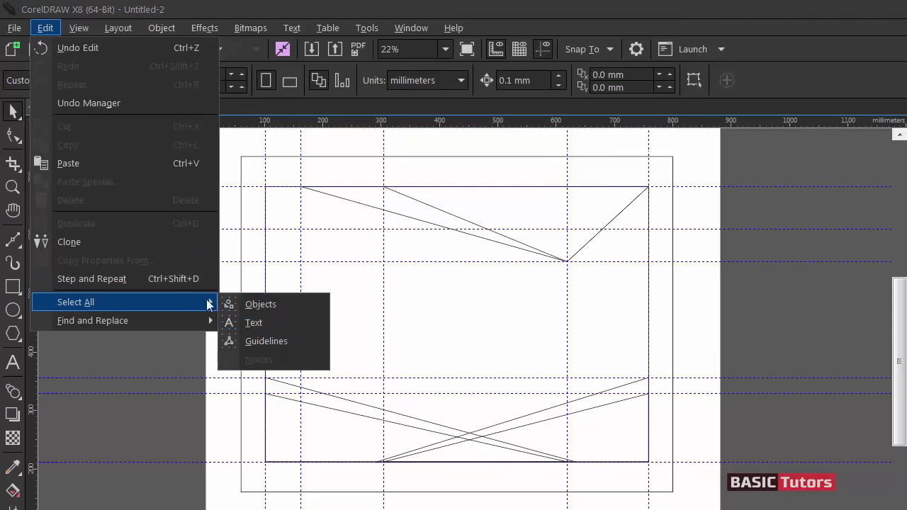
pyautogui.click(252, 342)
pyautogui.press('Delete')
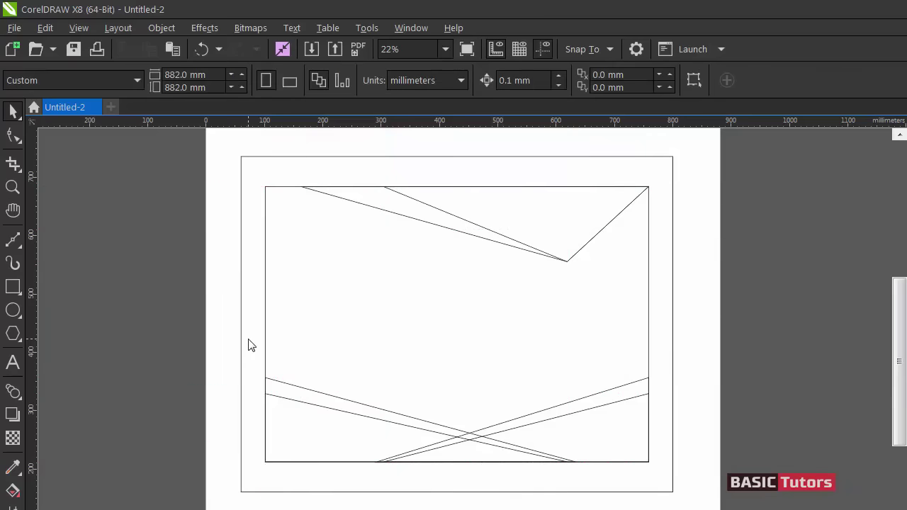
# - Fill the outer rectangle with gray and the inner rectangle with white
pyautogui.click(254, 158)
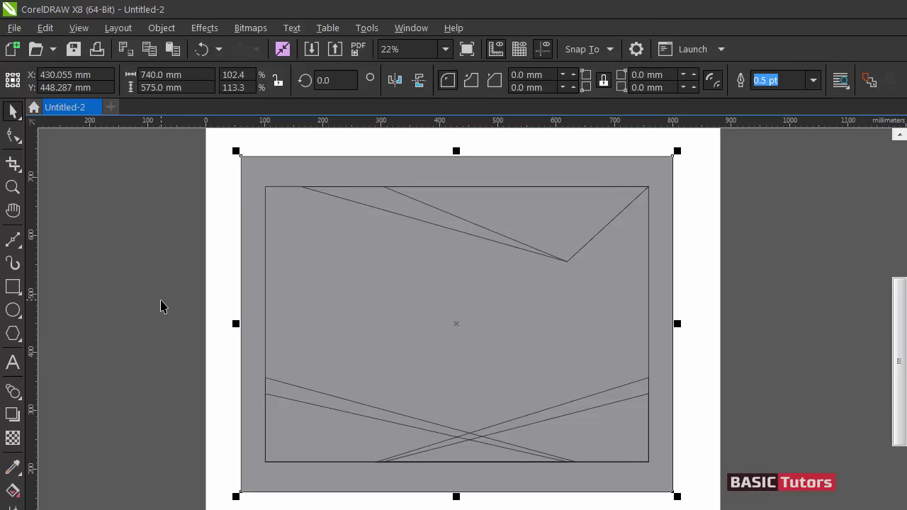
pyautogui.click(162, 305)
pyautogui.click(269, 195)
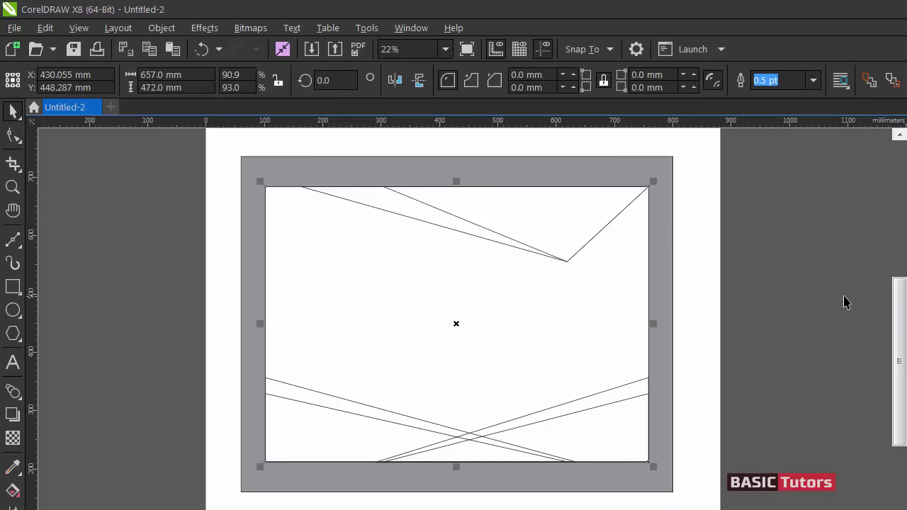
pyautogui.click(806, 293)
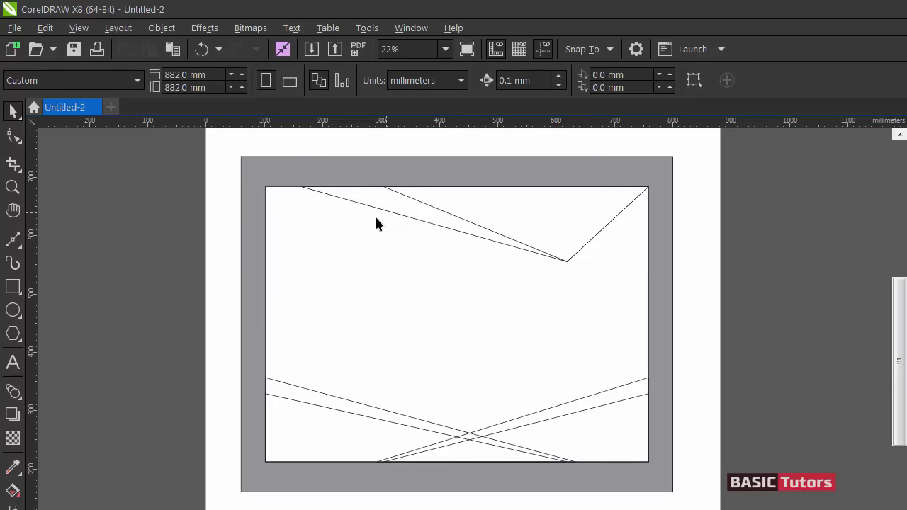
# - Remove the outlines from the inner and outer rectangles
pyautogui.click(289, 209)
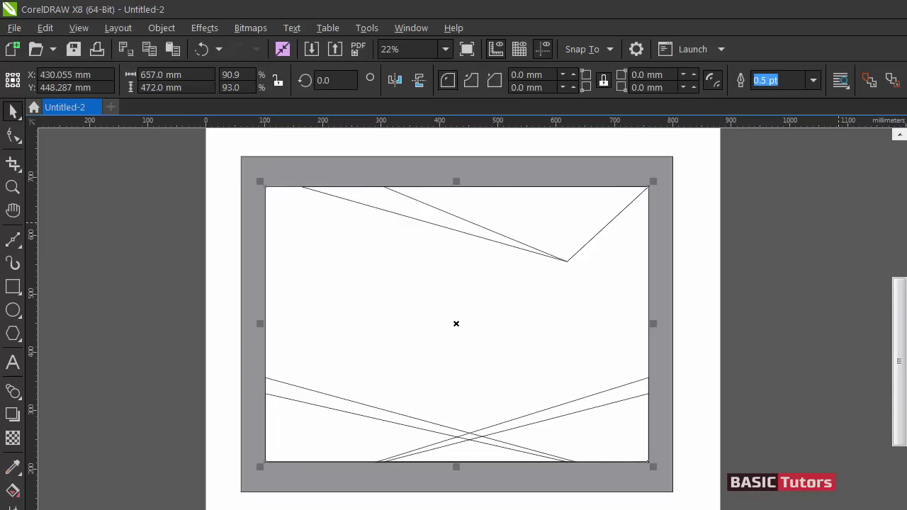
pyautogui.click(660, 166)
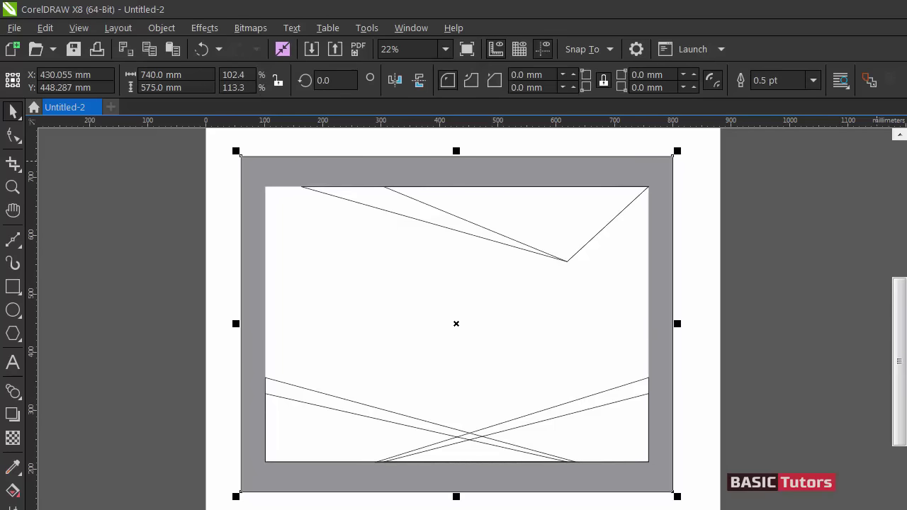
pyautogui.click(694, 170)
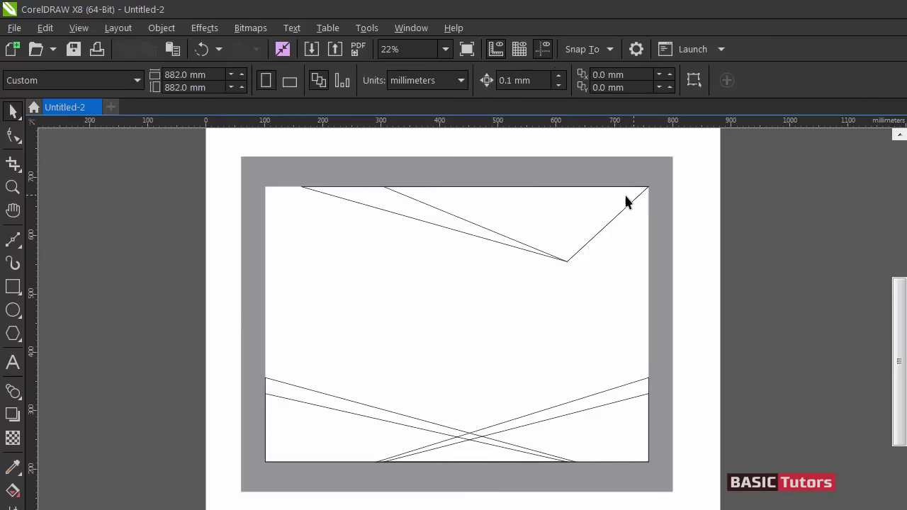
# - Fill the wider upper triangle with the Golden label fountain fill preset
pyautogui.click(329, 202)
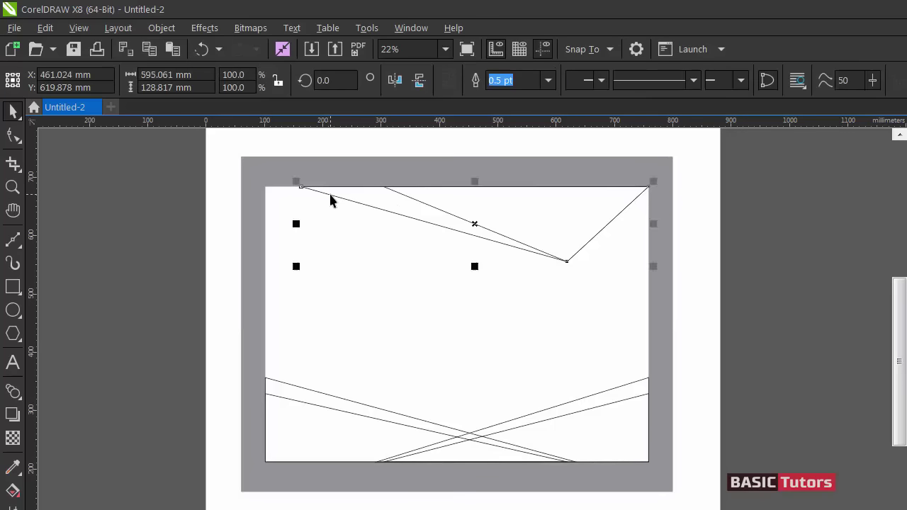
pyautogui.click(12, 490)
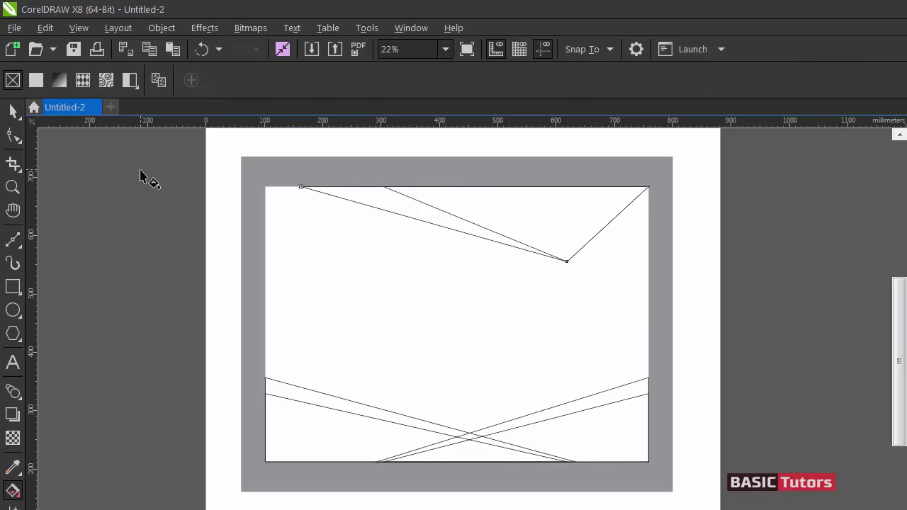
pyautogui.click(58, 80)
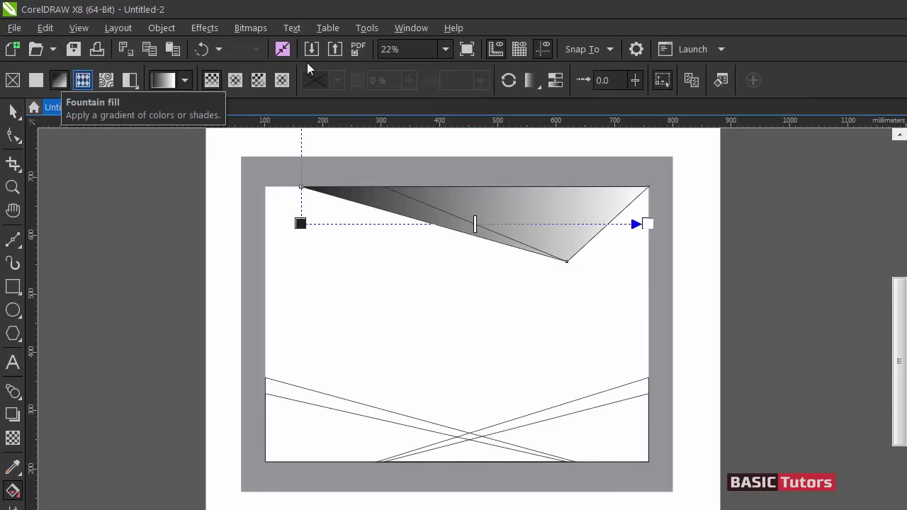
pyautogui.click(718, 82)
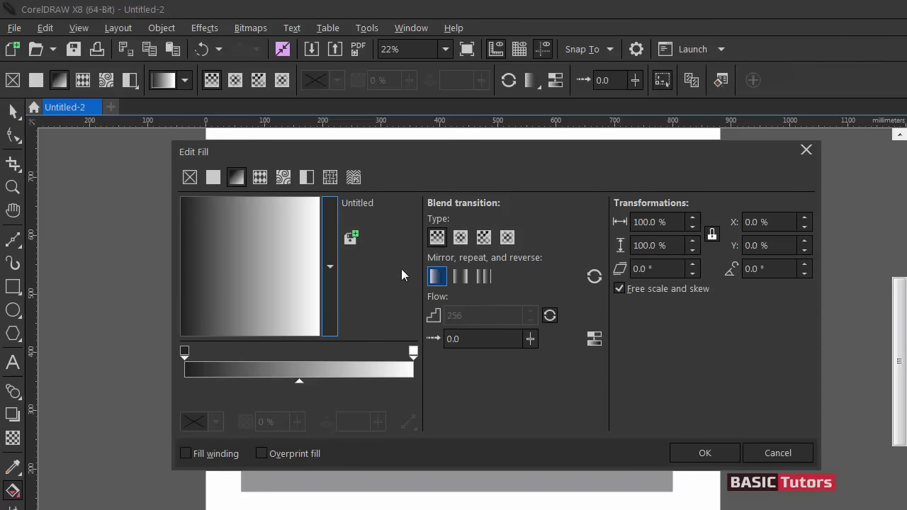
pyautogui.click(329, 262)
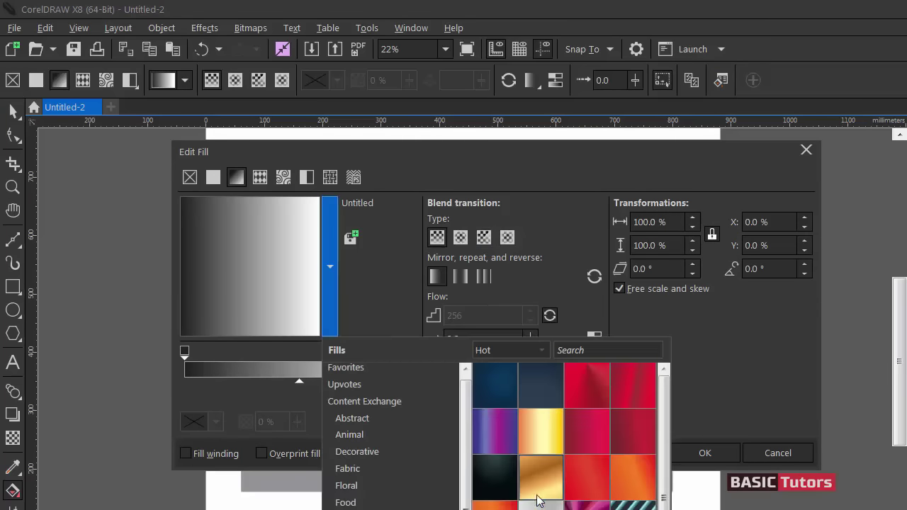
pyautogui.doubleClick(538, 487)
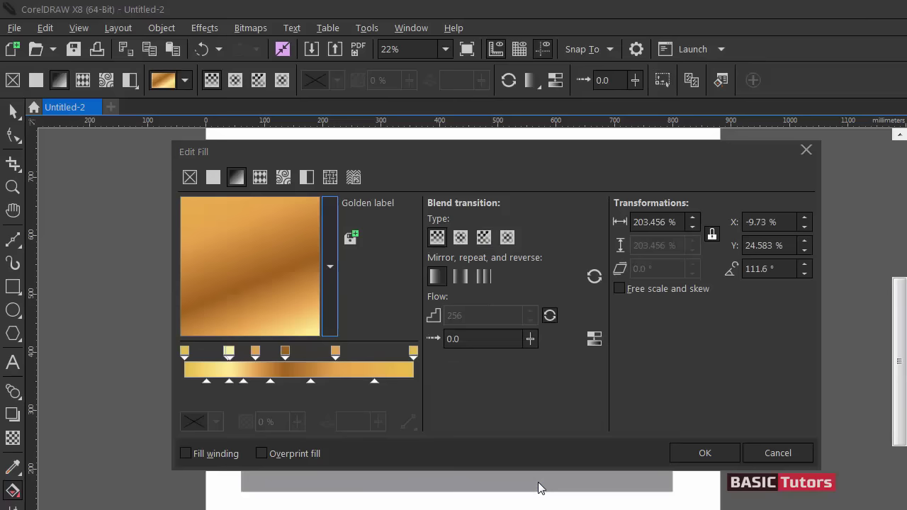
pyautogui.click(698, 454)
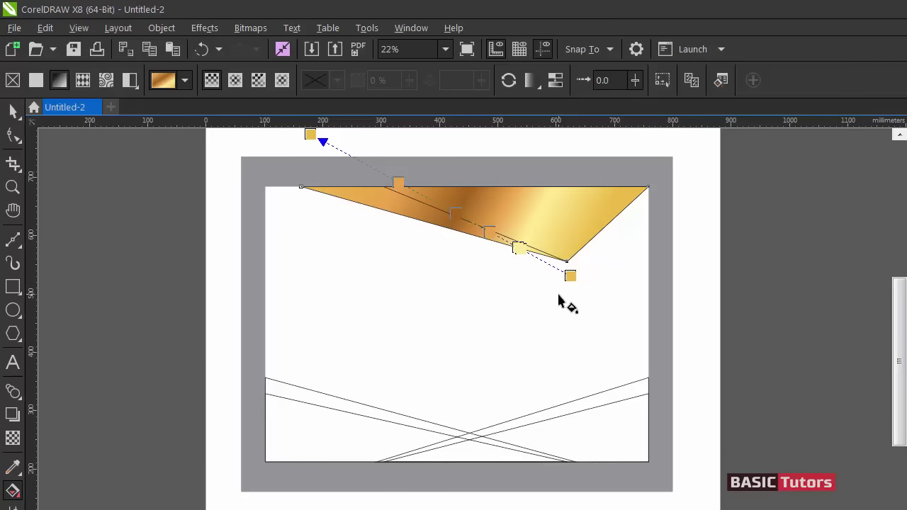
pyautogui.click(13, 111)
# - Fill the narrower upper triangle with the Blue Circle fountain fill preset
pyautogui.click(494, 241)
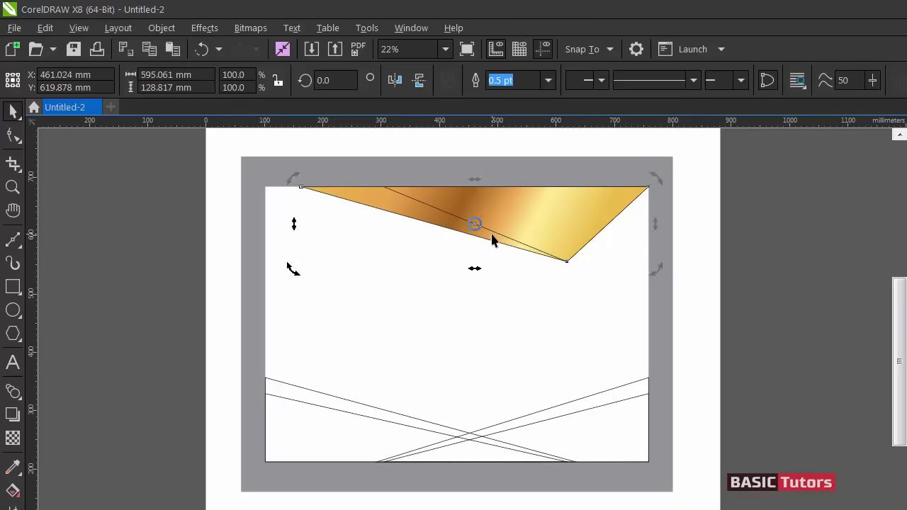
pyautogui.click(494, 232)
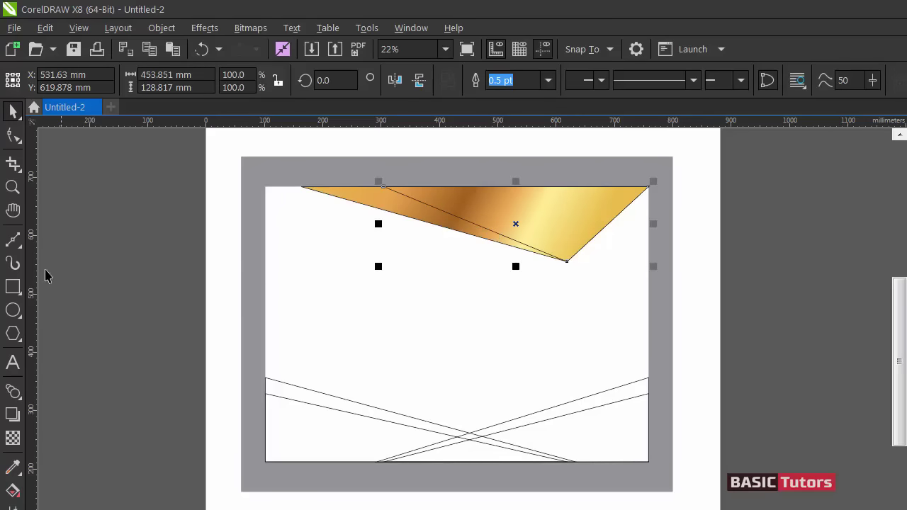
pyautogui.click(13, 491)
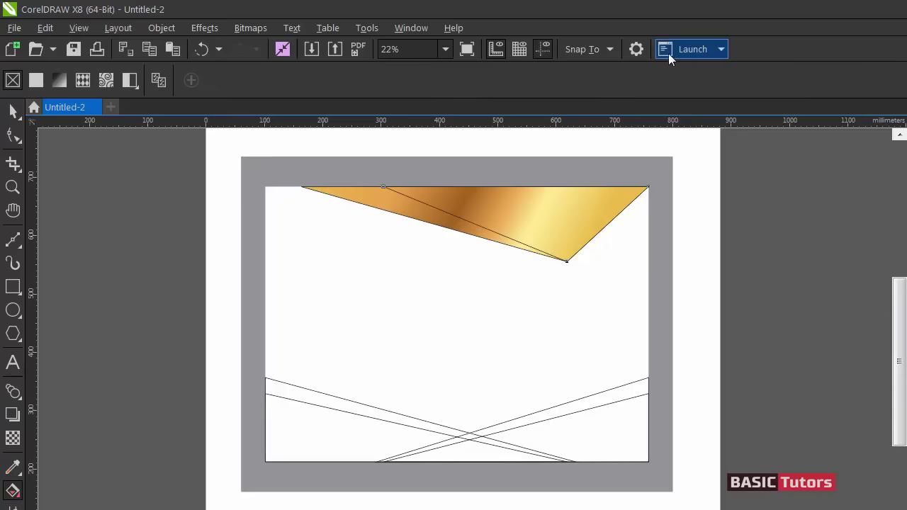
pyautogui.click(439, 205)
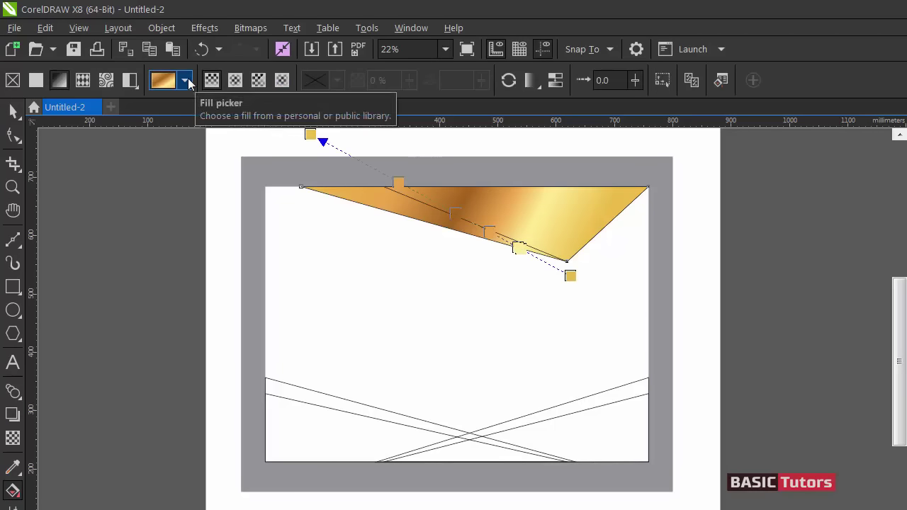
pyautogui.press('space')
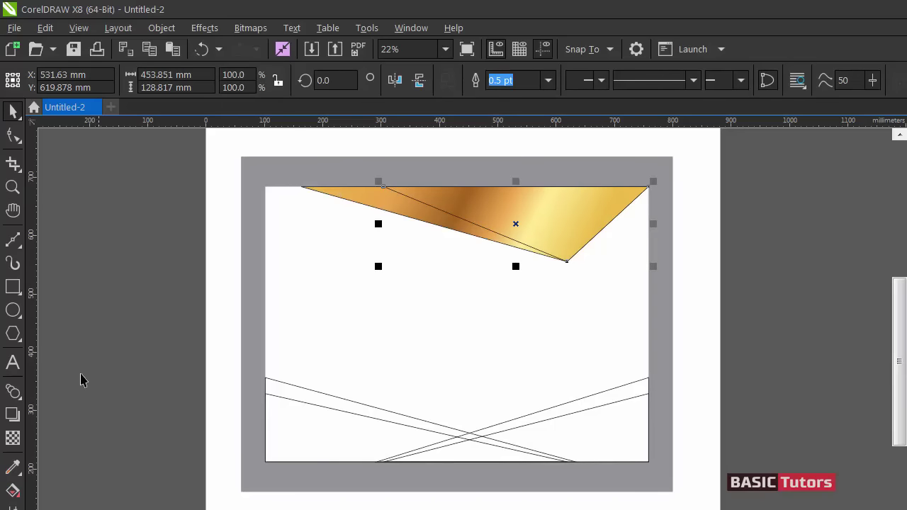
pyautogui.click(13, 491)
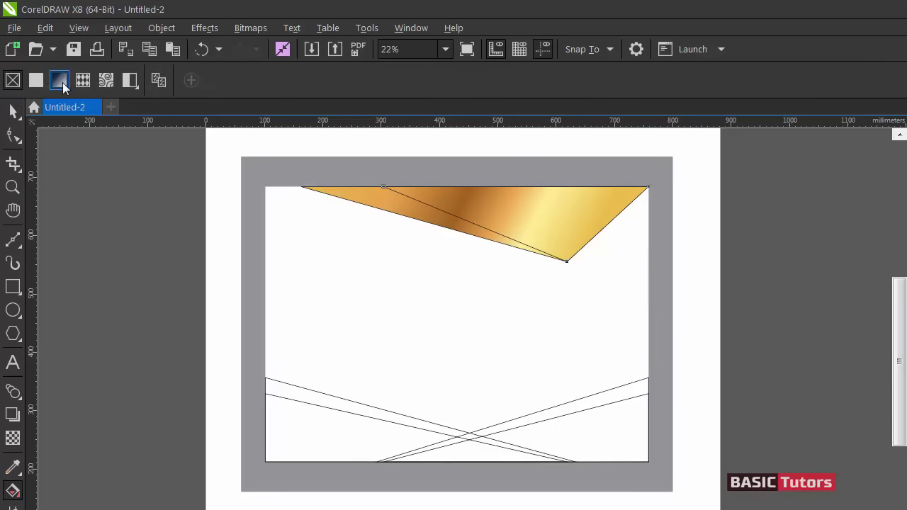
pyautogui.click(60, 79)
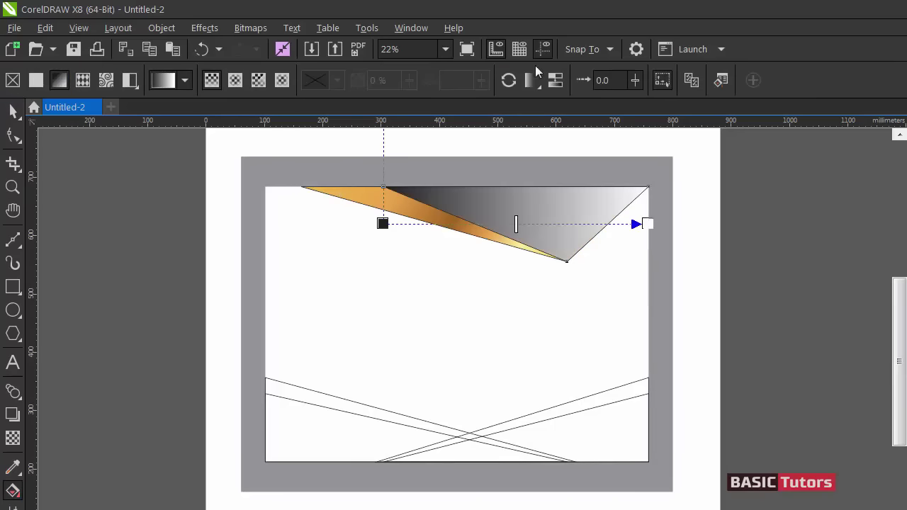
pyautogui.click(716, 81)
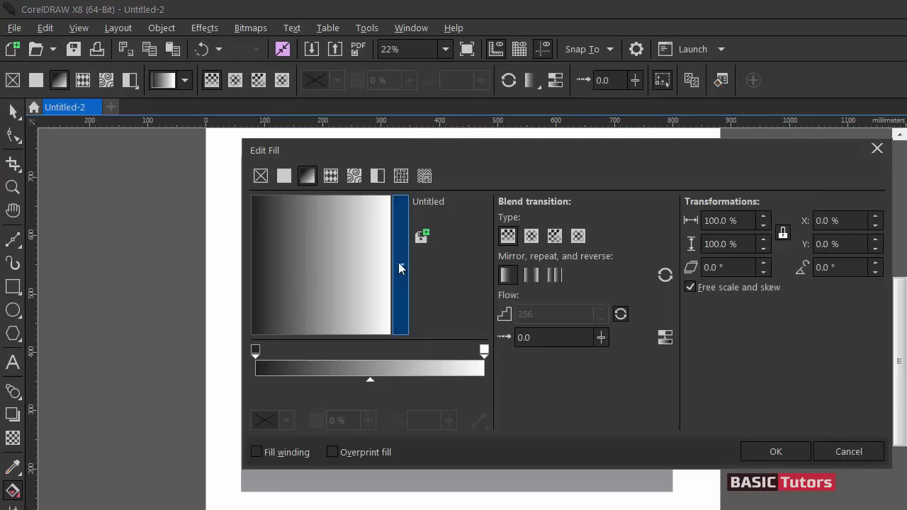
pyautogui.click(399, 266)
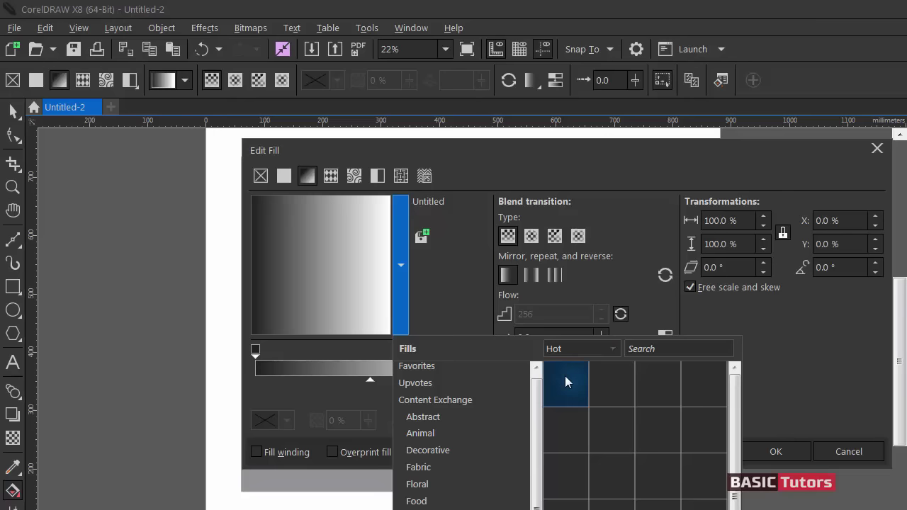
pyautogui.click(610, 375)
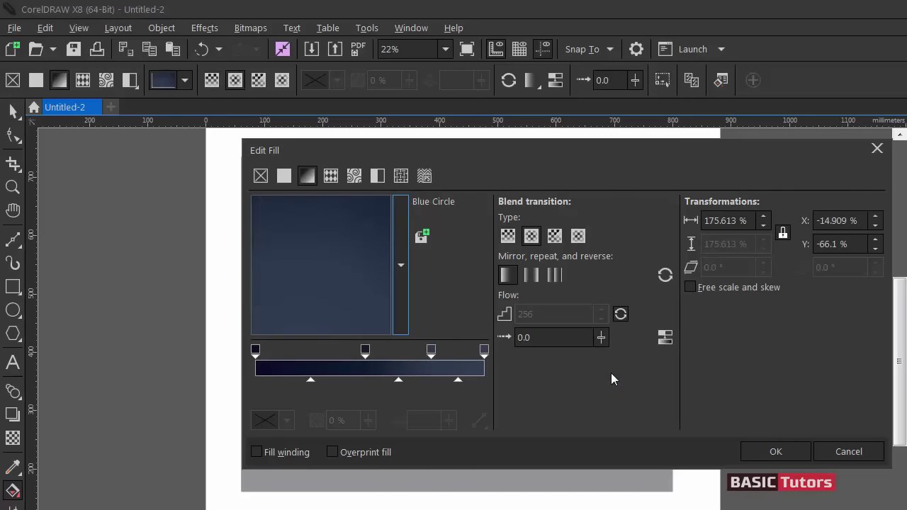
pyautogui.click(755, 449)
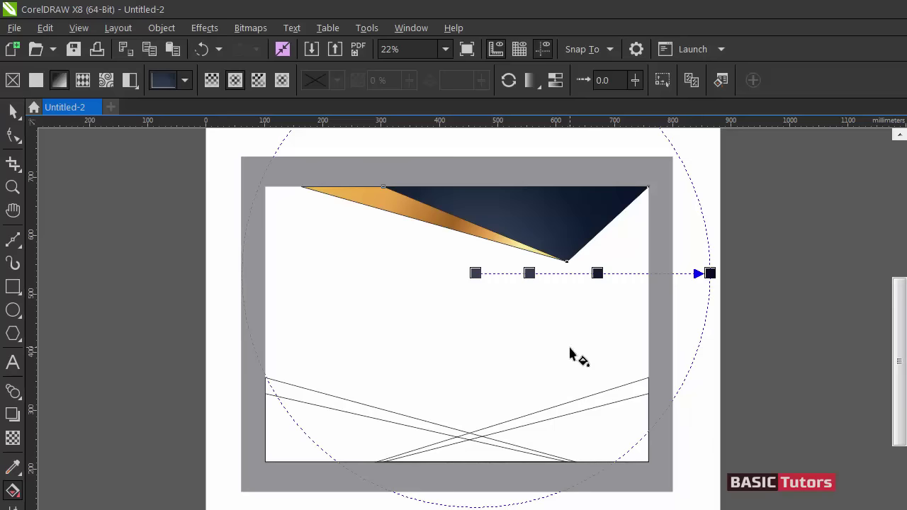
# - Remove the outlines from the golden and navy upper triangles
pyautogui.click(12, 111)
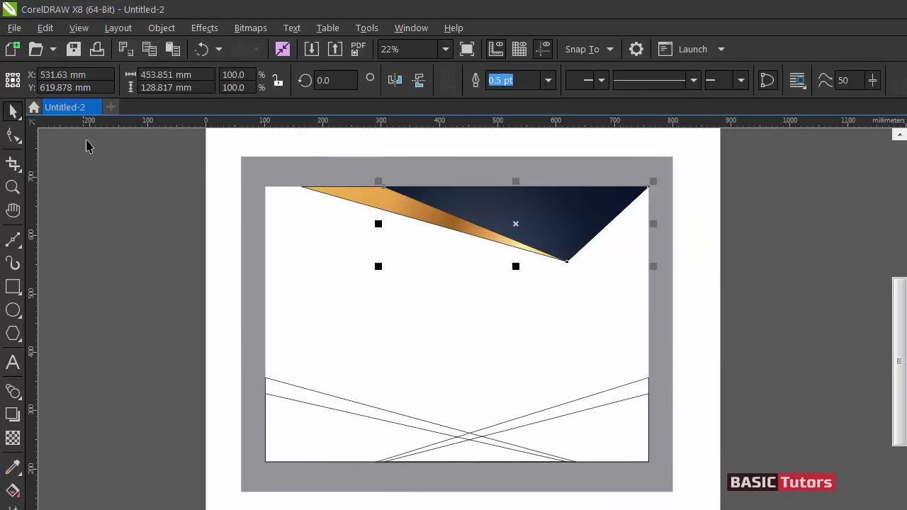
pyautogui.moveTo(249, 158); pyautogui.dragTo(666, 273)
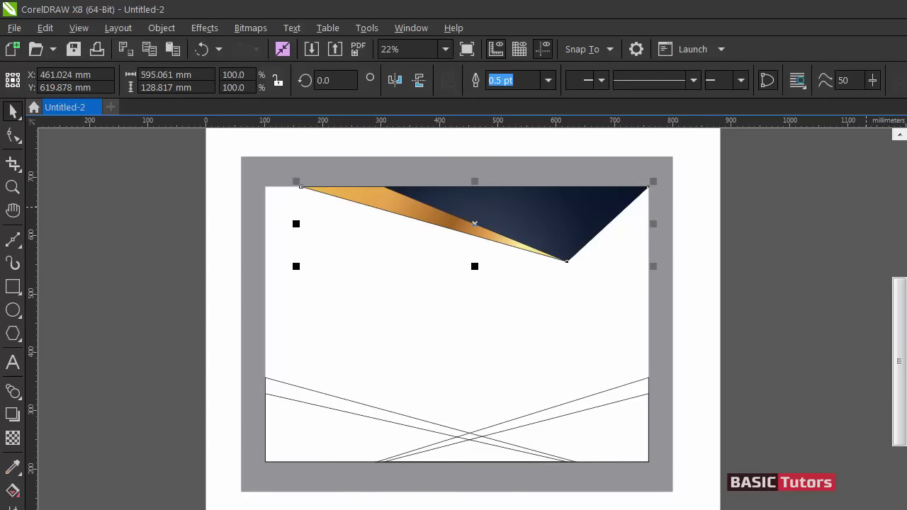
pyautogui.click(588, 224)
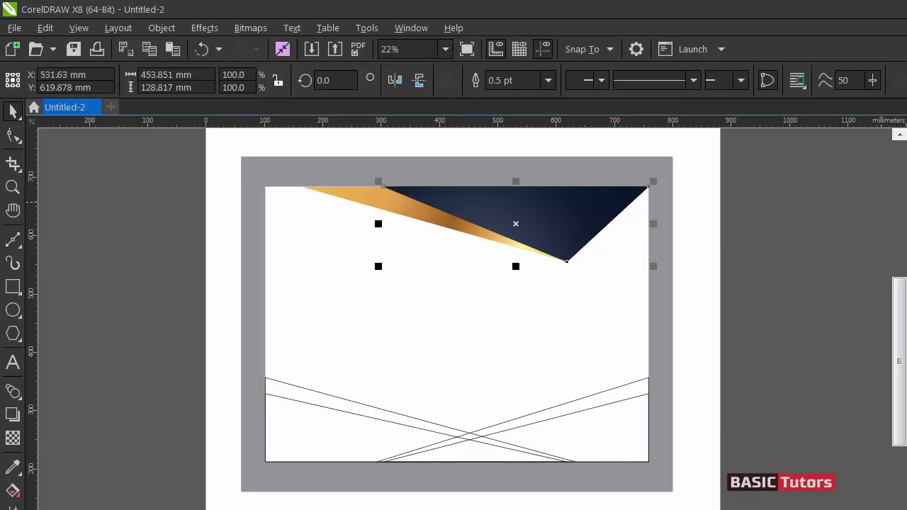
# - Fill the inner white rectangle with the "white fill" fountain fill preset and deselect it
pyautogui.click(540, 289)
pyautogui.click(382, 295)
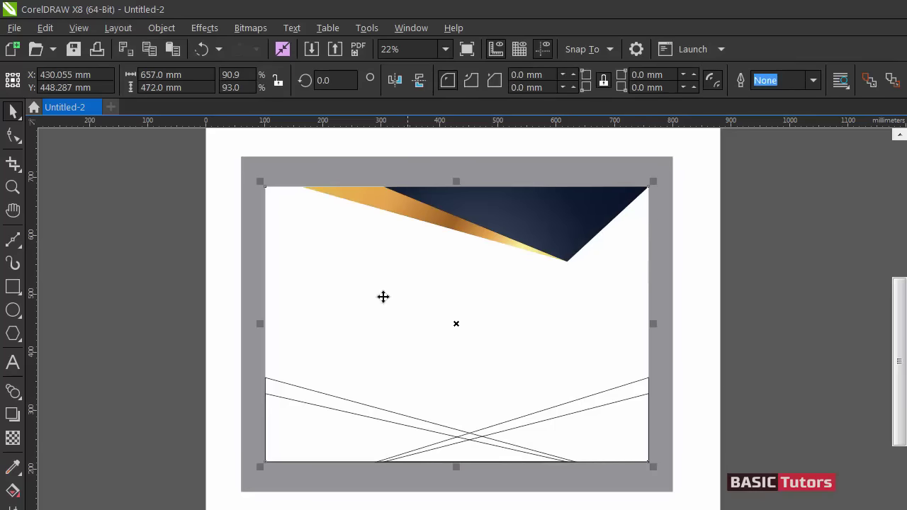
pyautogui.click(13, 490)
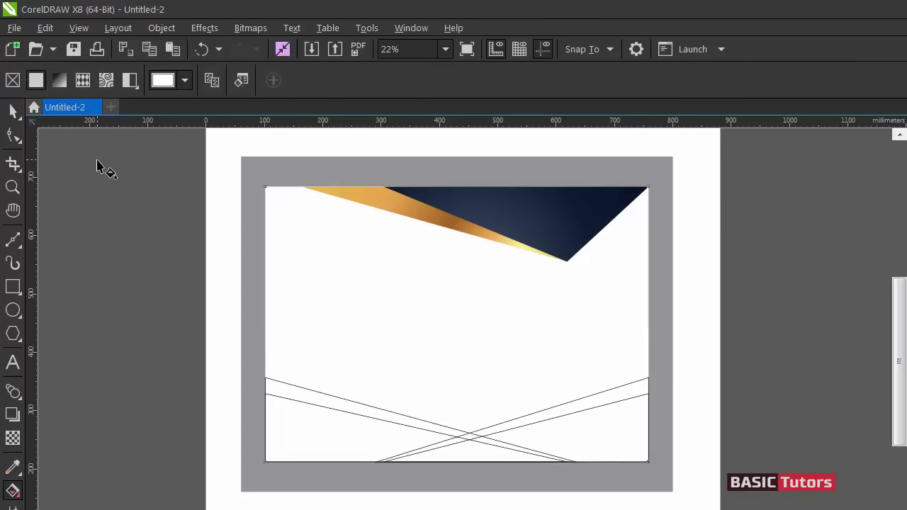
pyautogui.click(59, 79)
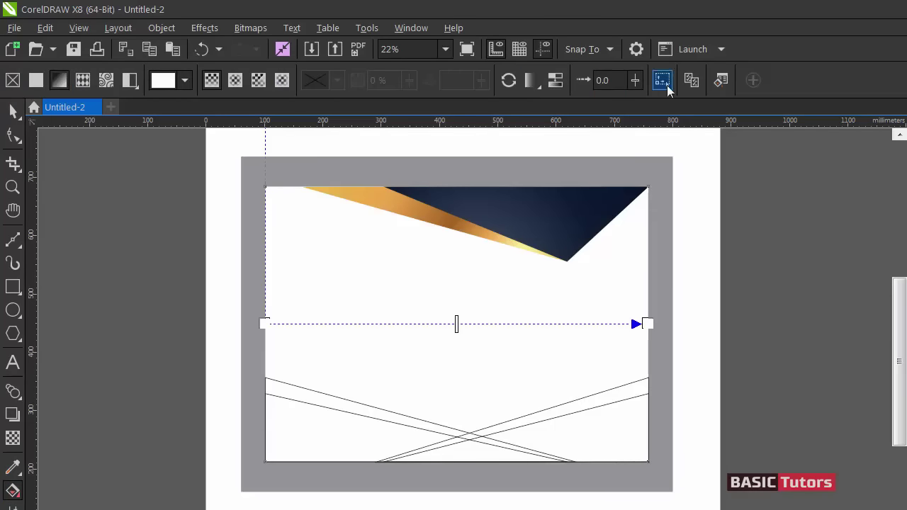
pyautogui.click(719, 81)
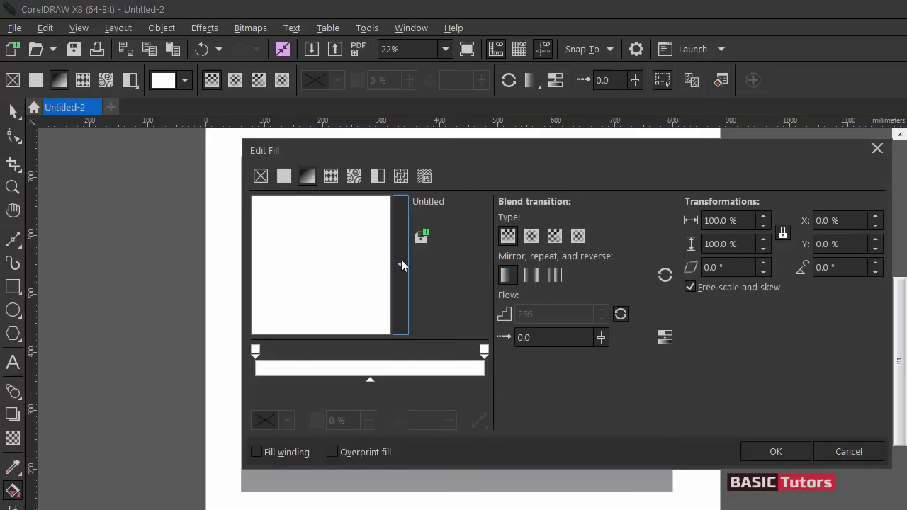
pyautogui.click(400, 264)
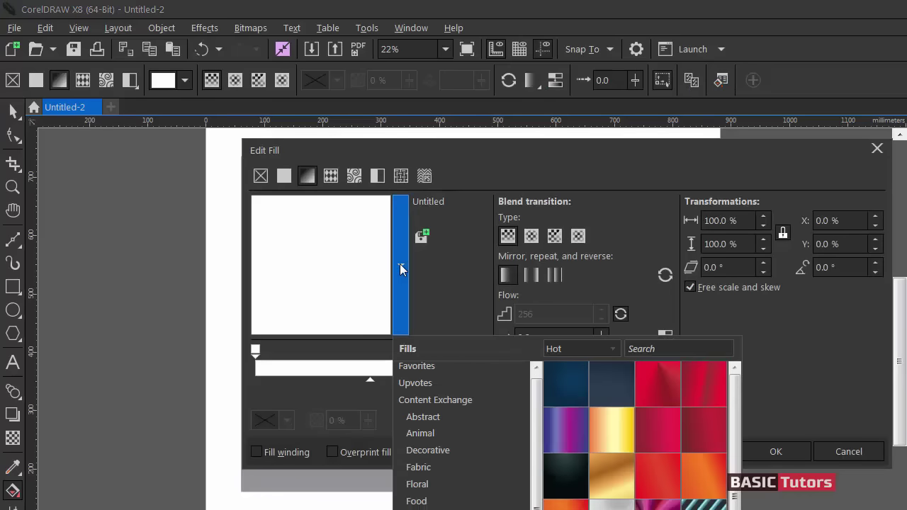
pyautogui.doubleClick(625, 446)
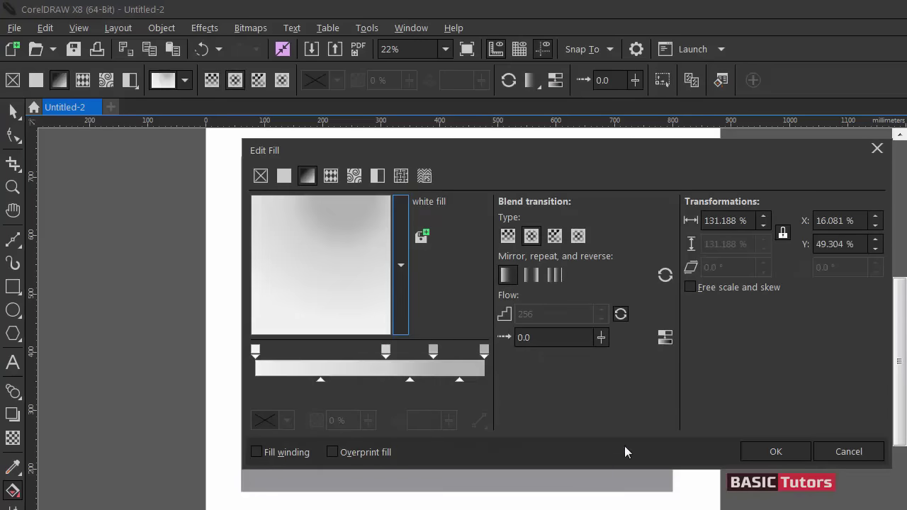
pyautogui.click(760, 446)
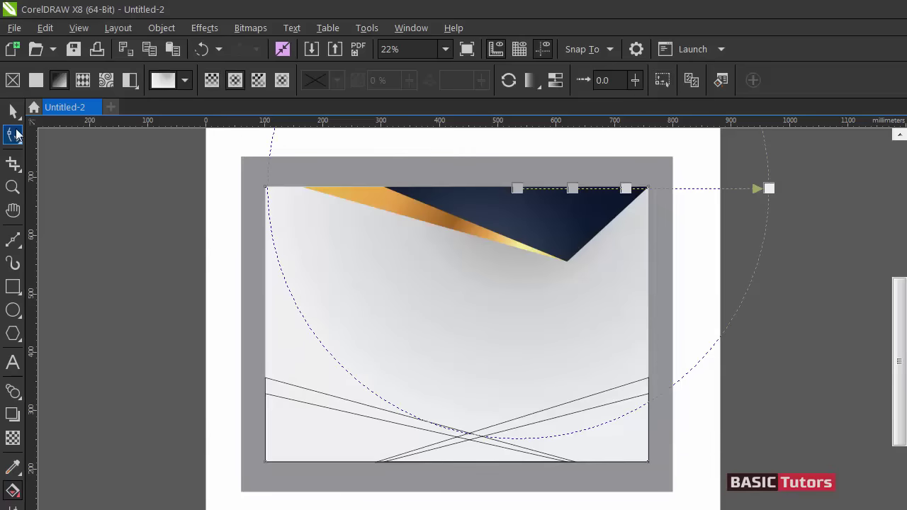
pyautogui.click(14, 111)
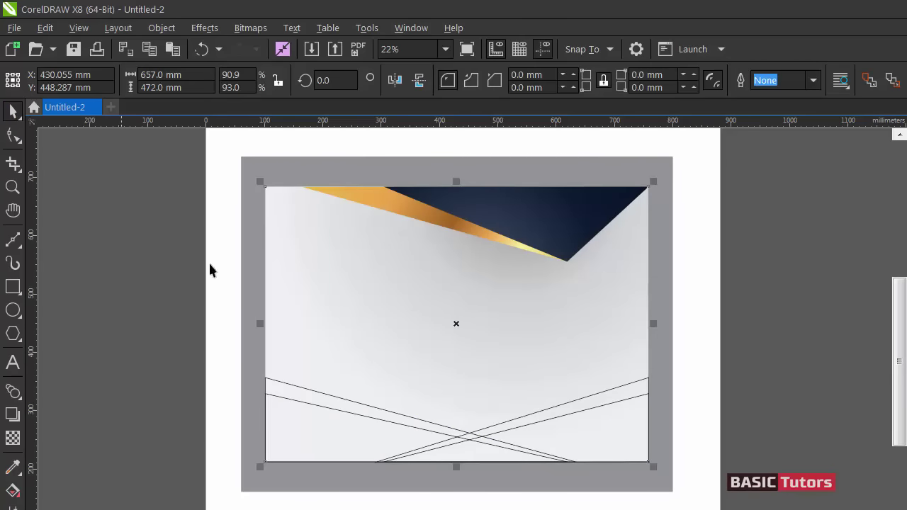
pyautogui.click(683, 288)
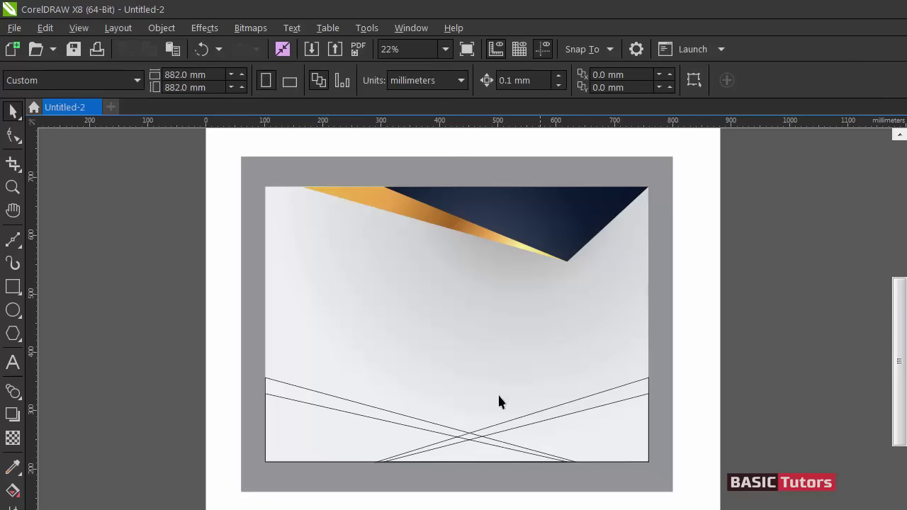
# - Select the larger of the two triangles in the inner rectangle's lower-left corner
pyautogui.click(336, 409)
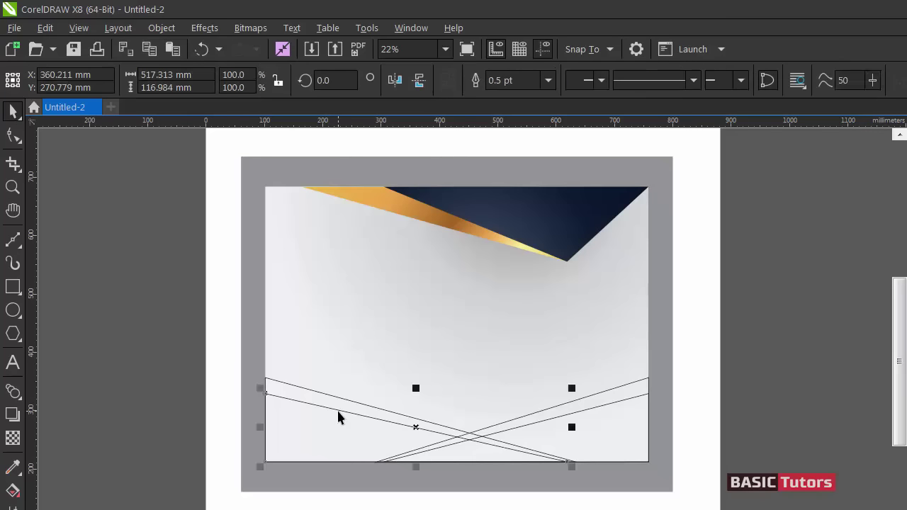
pyautogui.click(348, 404)
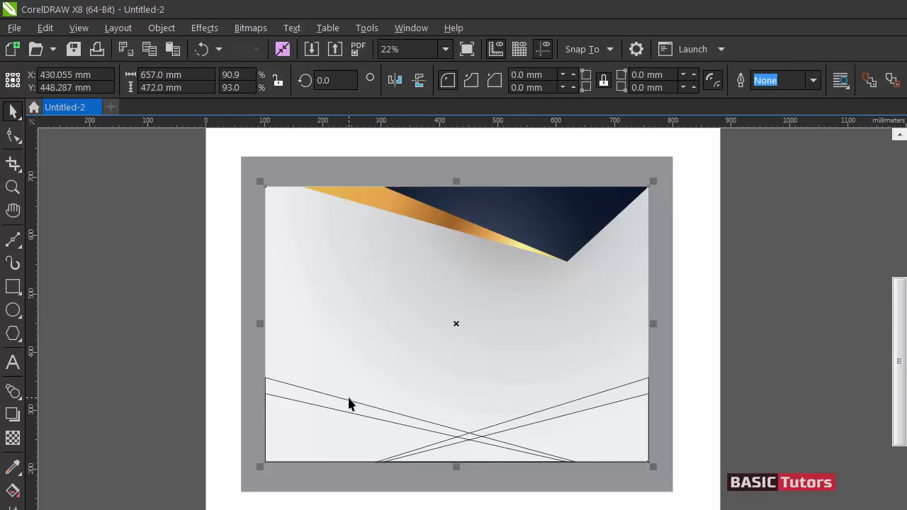
pyautogui.click(334, 399)
pyautogui.hotkey('alt', 'e')
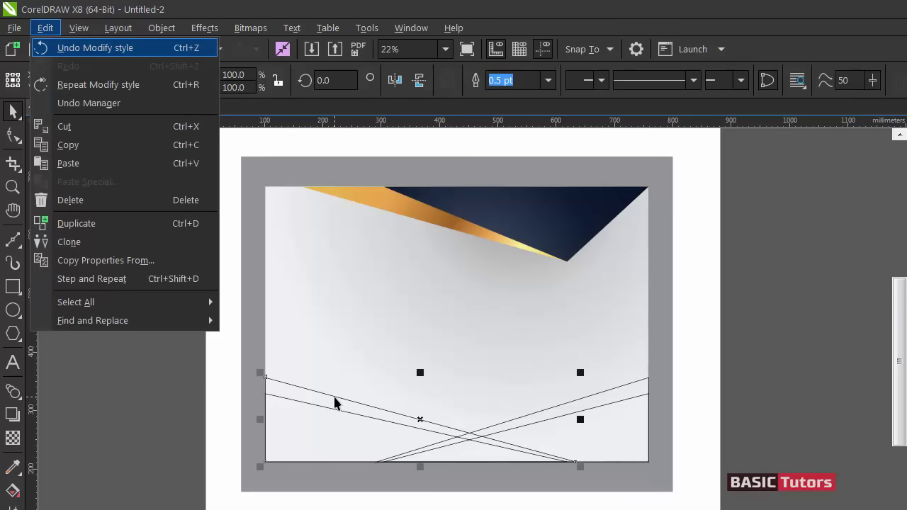
pyautogui.press('m')
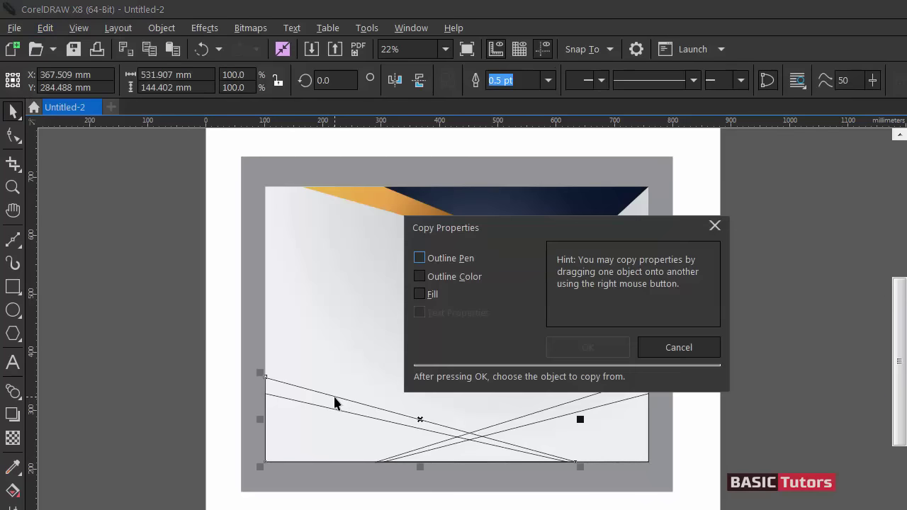
pyautogui.click(420, 294)
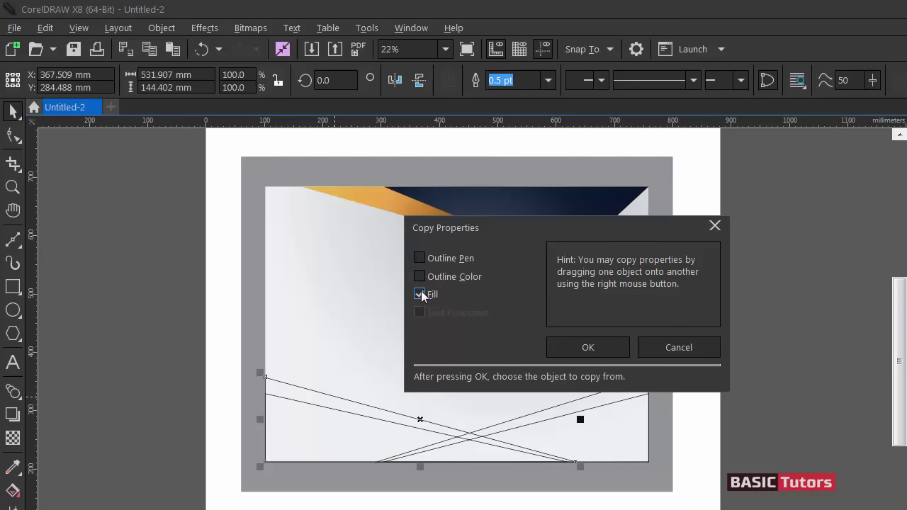
pyautogui.click(662, 348)
# - Copy the outline pen, outline color and fill from the upper golden triangle to the larger lower-left triangle
pyautogui.click(44, 28)
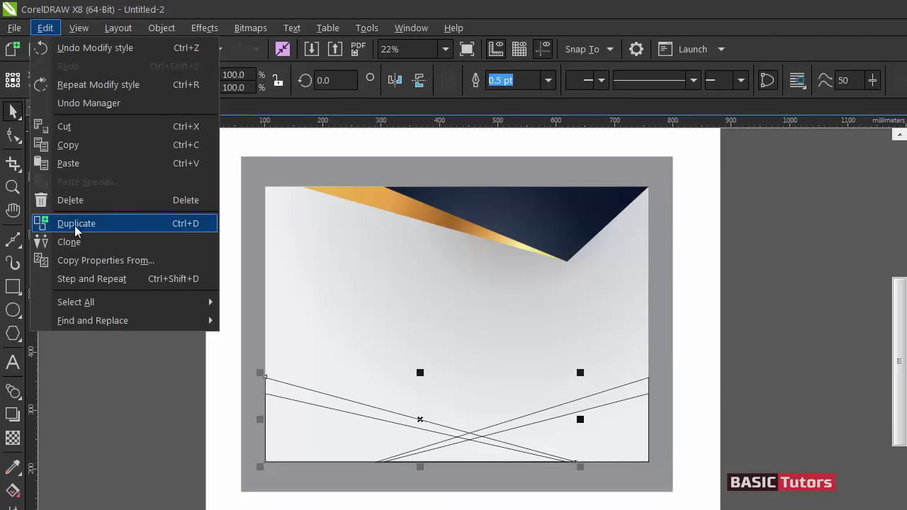
pyautogui.click(85, 260)
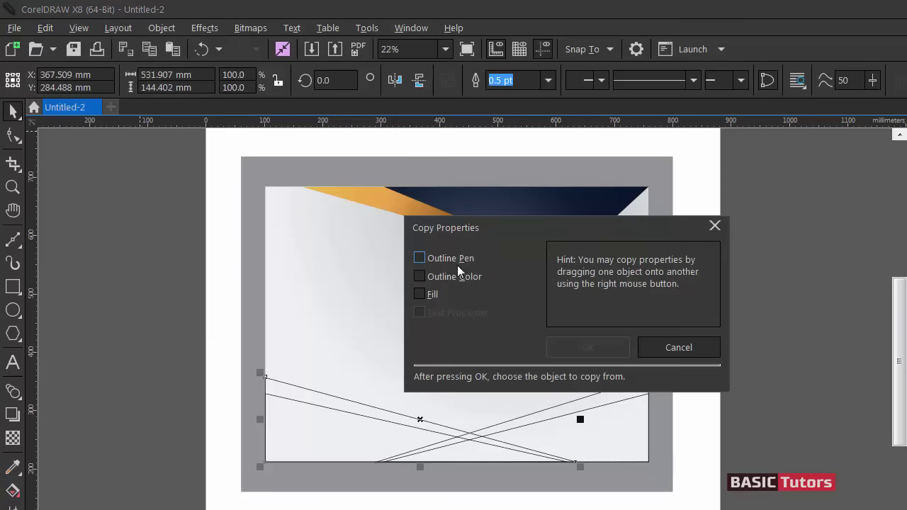
pyautogui.click(420, 293)
pyautogui.click(420, 276)
pyautogui.click(421, 258)
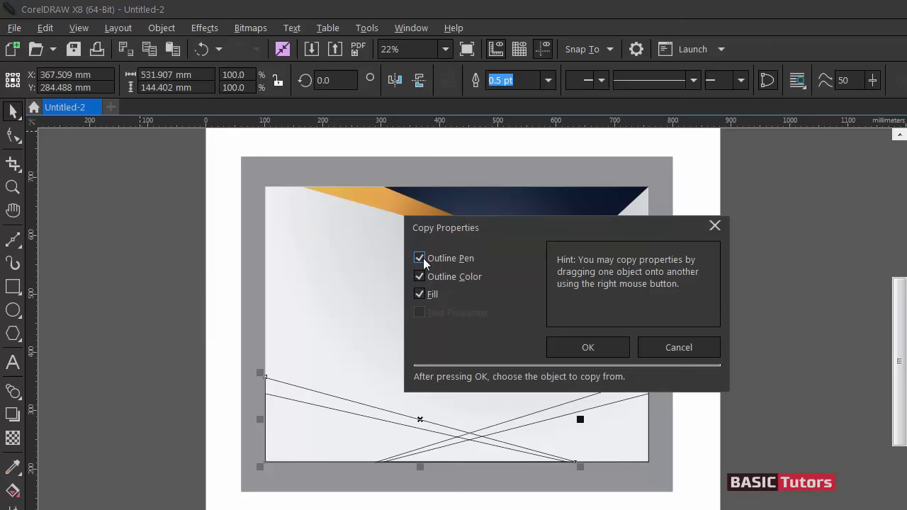
pyautogui.click(559, 345)
pyautogui.click(414, 210)
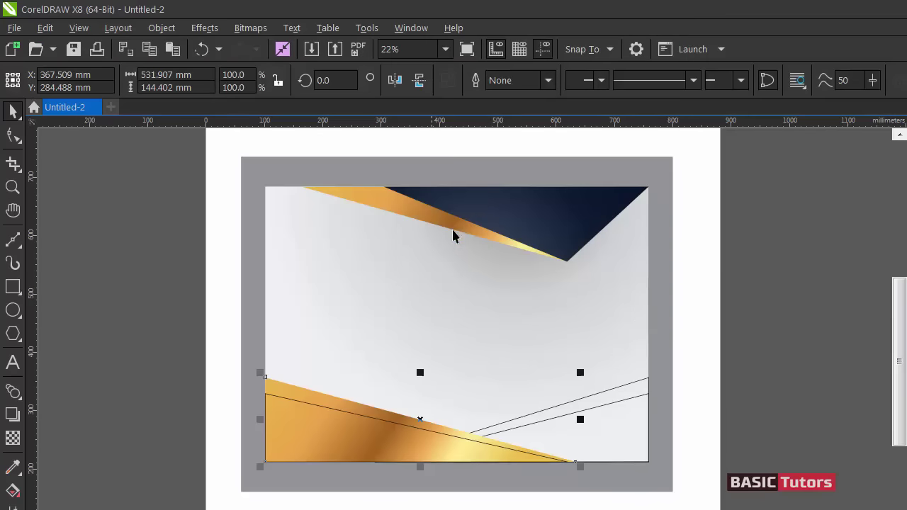
pyautogui.click(794, 340)
# - Copy the outline pen, outline color and fill from the upper golden triangle to the larger lower-right triangle
pyautogui.click(630, 386)
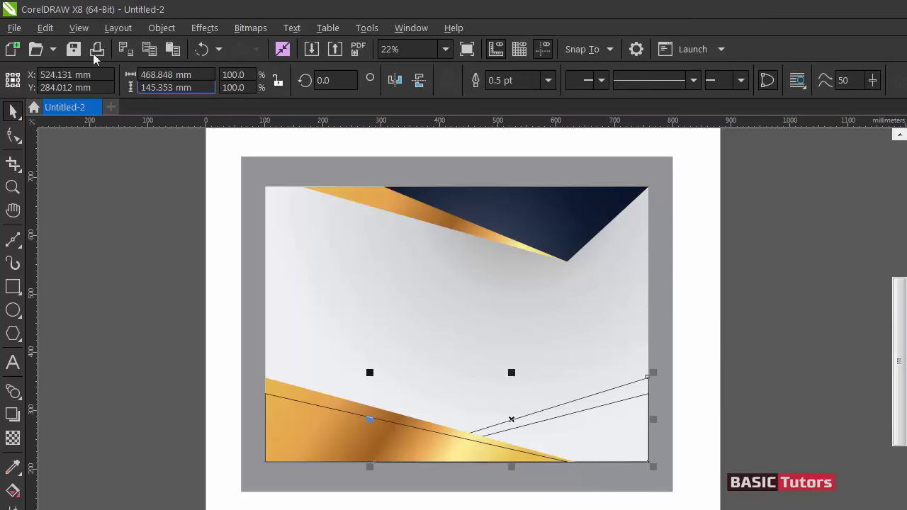
pyautogui.click(45, 28)
pyautogui.click(98, 261)
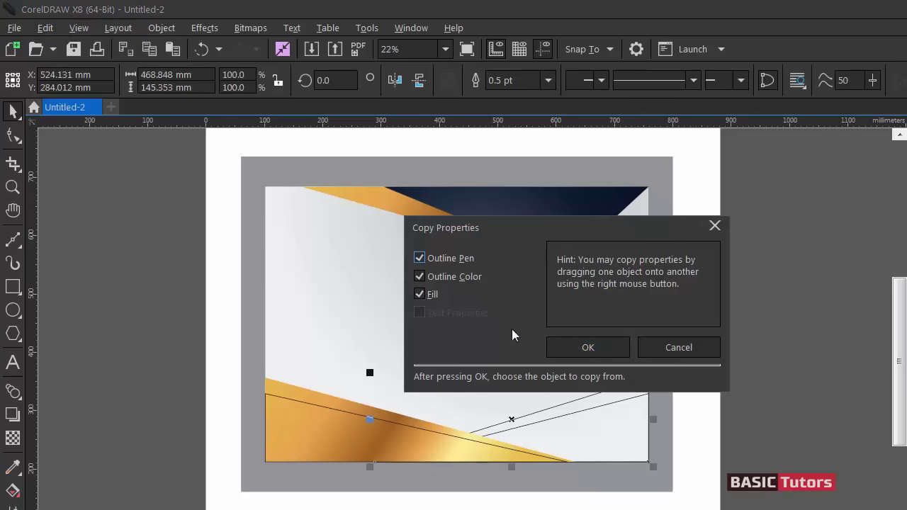
pyautogui.click(569, 345)
pyautogui.click(400, 213)
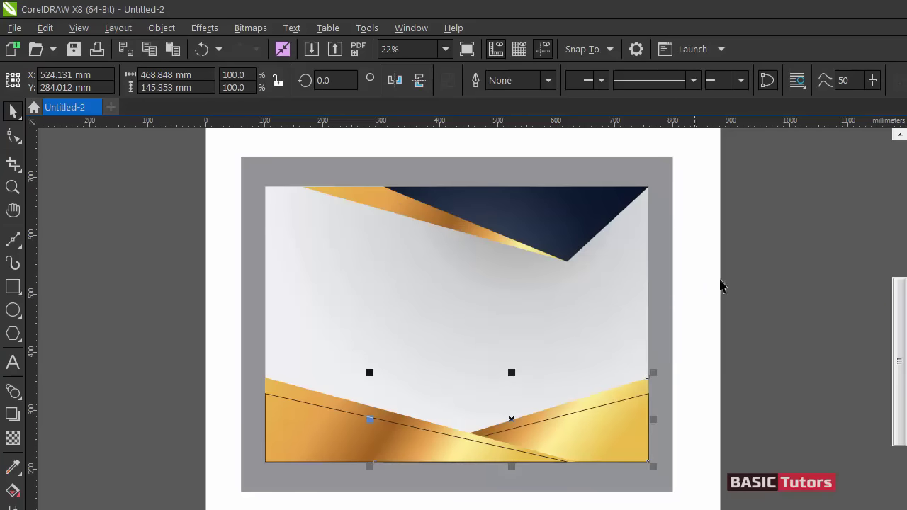
# - Realign the golden gradient of the larger lower-right triangle by moving both its end colours, so the bands run roughly along its slanted edge
pyautogui.click(741, 283)
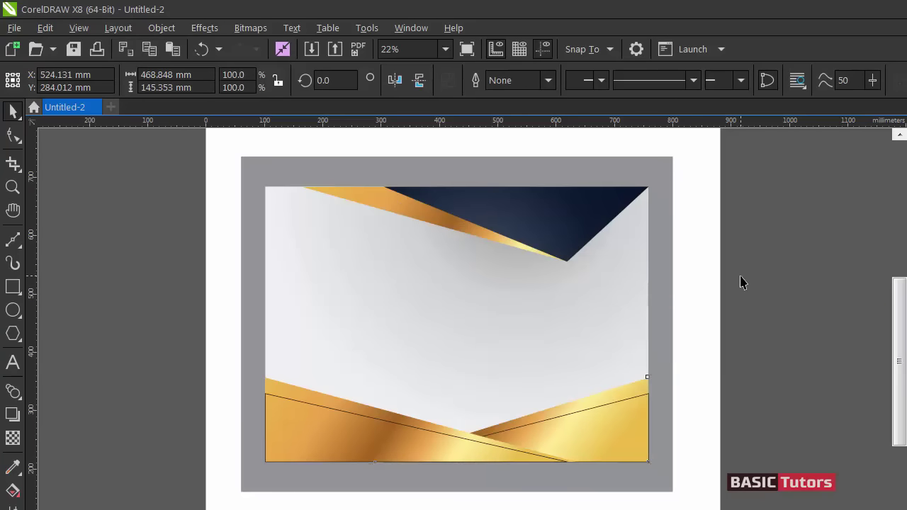
pyautogui.click(571, 406)
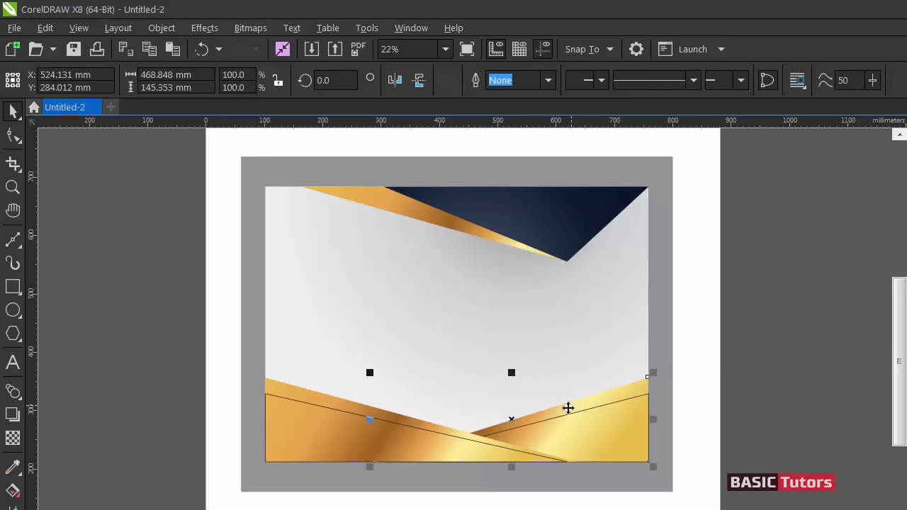
pyautogui.click(12, 496)
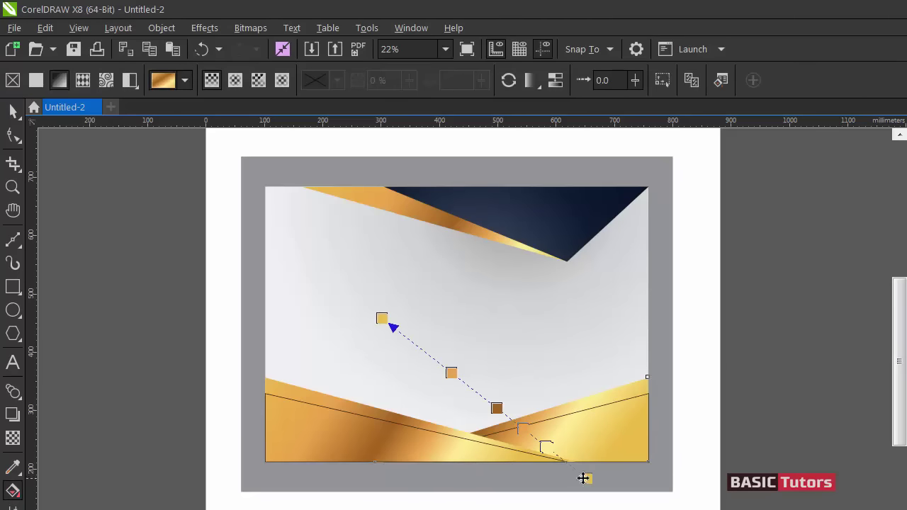
pyautogui.moveTo(586, 478); pyautogui.dragTo(668, 395)
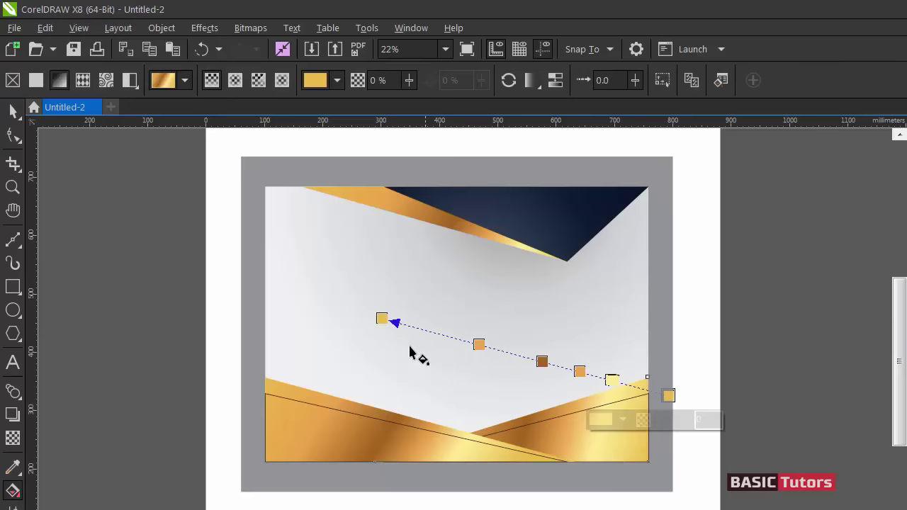
pyautogui.moveTo(381, 319); pyautogui.dragTo(401, 488)
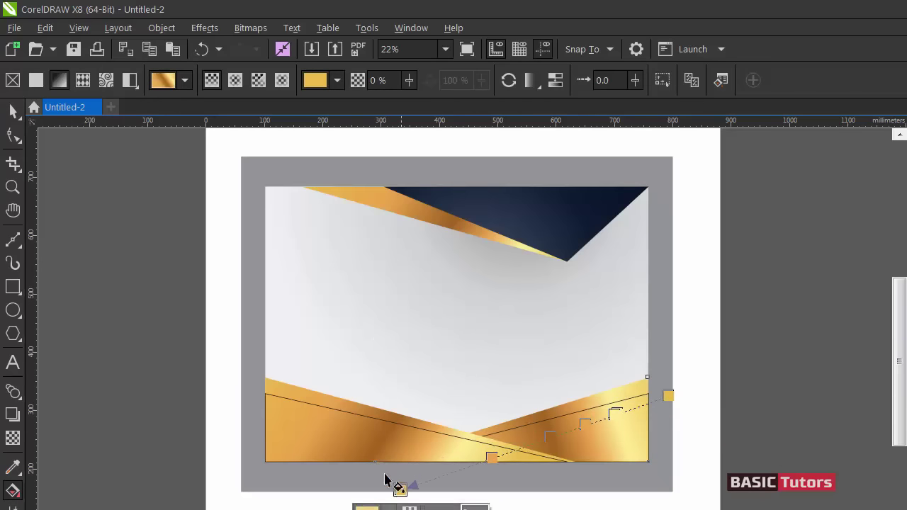
# - Move both ends of the golden gradient on the larger lower-left triangle so it follows the slanted edge, and deselect the triangle
pyautogui.click(322, 423)
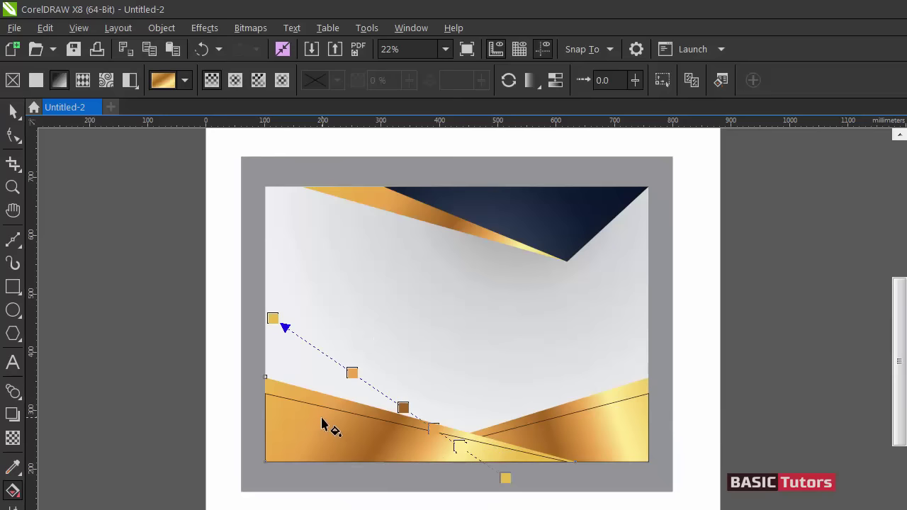
pyautogui.click(277, 323)
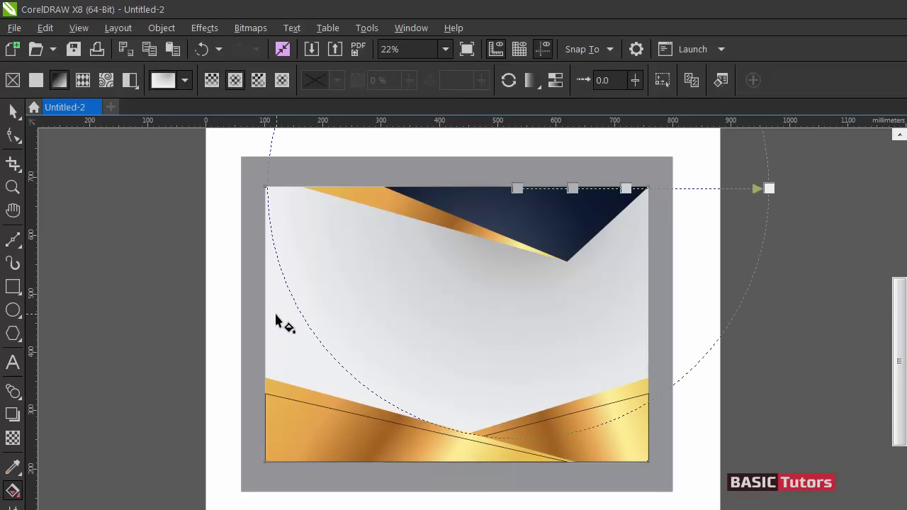
pyautogui.click(286, 399)
pyautogui.moveTo(273, 319); pyautogui.dragTo(217, 358)
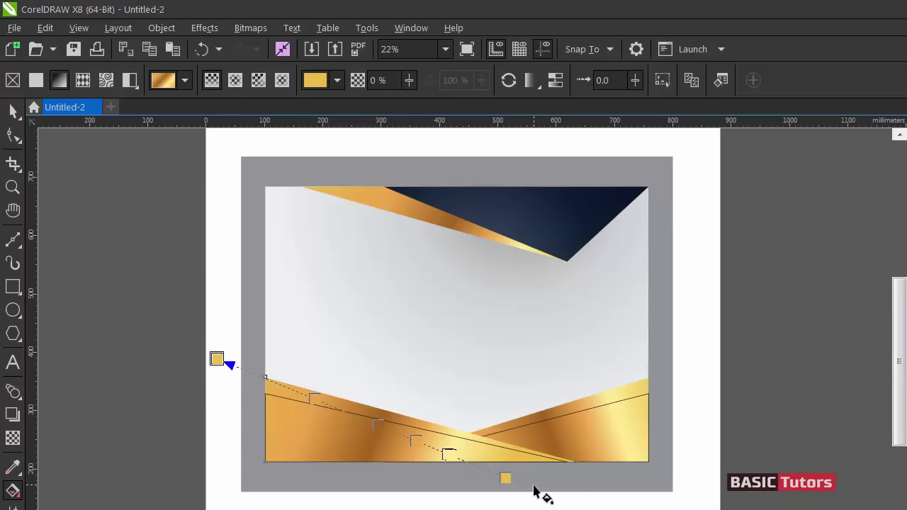
pyautogui.moveTo(506, 478); pyautogui.dragTo(544, 471)
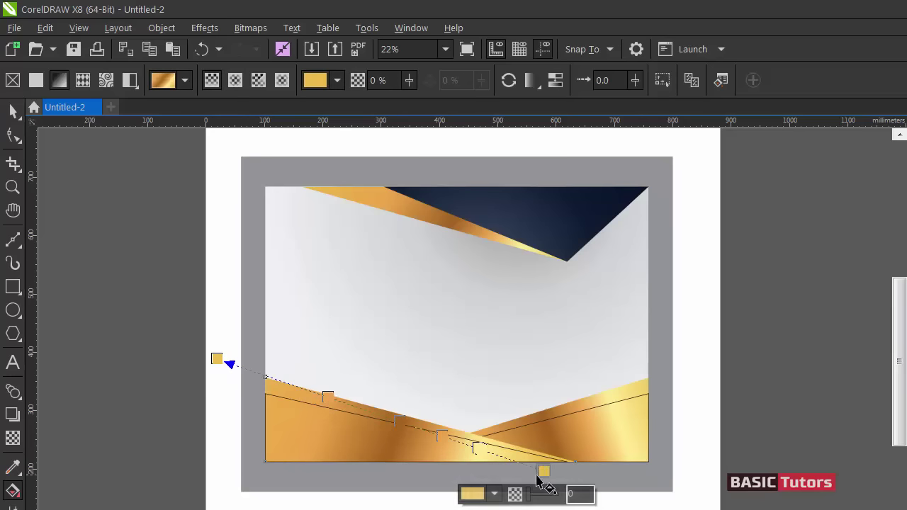
pyautogui.press('space')
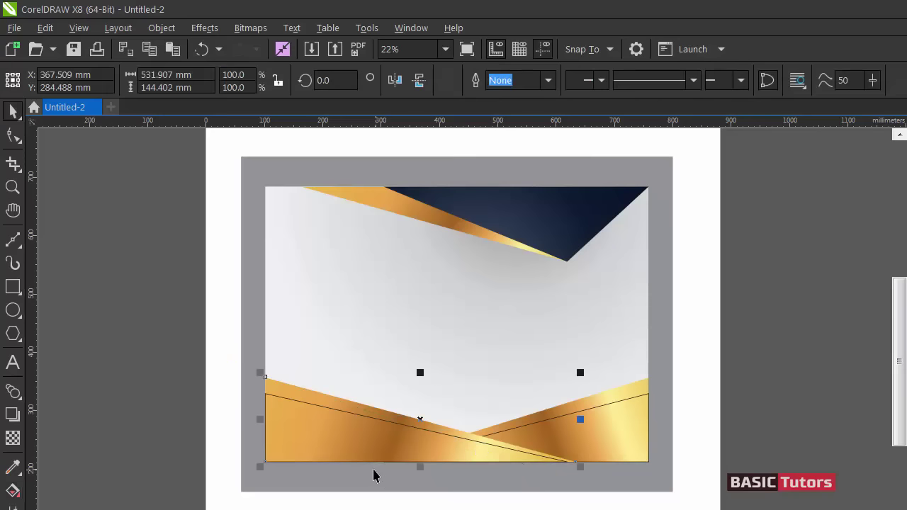
pyautogui.click(177, 345)
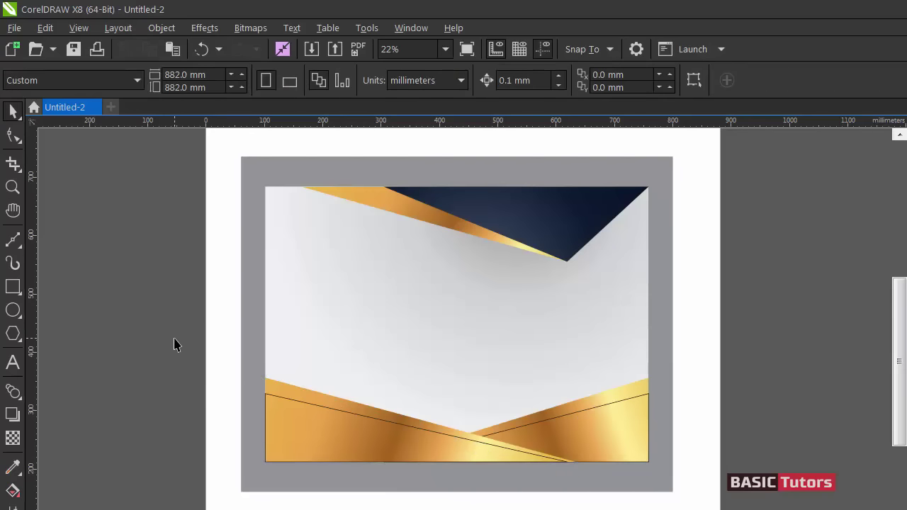
# - Copy the outline and fill properties from the upper navy triangle to the smaller lower-left triangle
pyautogui.click(300, 406)
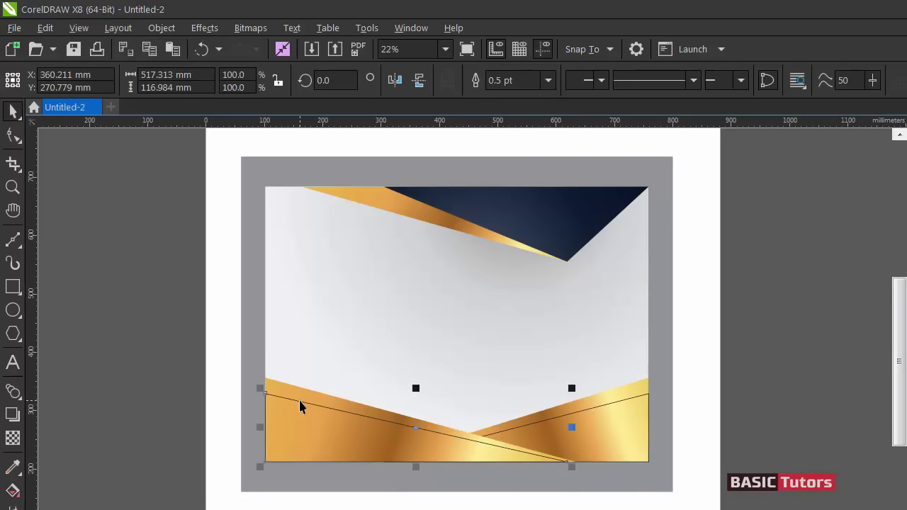
pyautogui.hotkey('ctrl', 'shift', 'a')
pyautogui.click(583, 346)
pyautogui.click(527, 209)
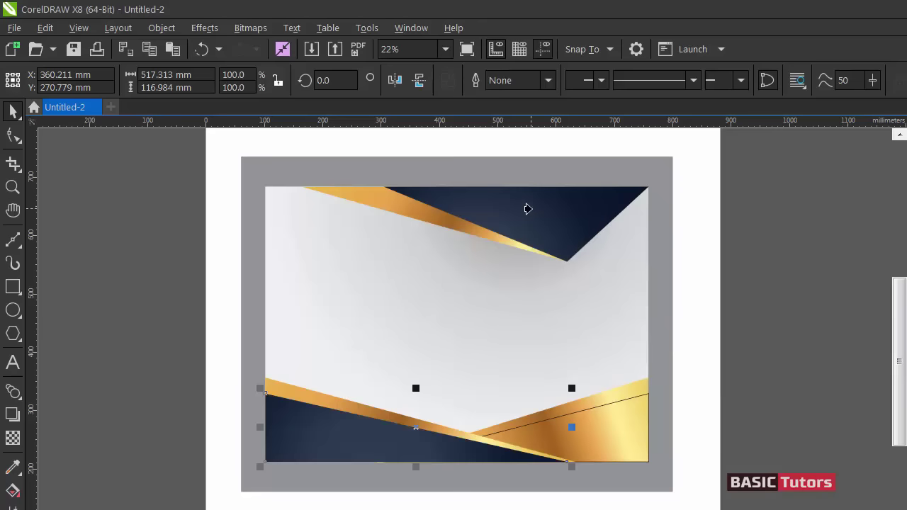
# - Copy the outline and fill properties from the upper navy triangle to the smaller lower-right triangle and deselect it
pyautogui.click(568, 417)
pyautogui.click(571, 416)
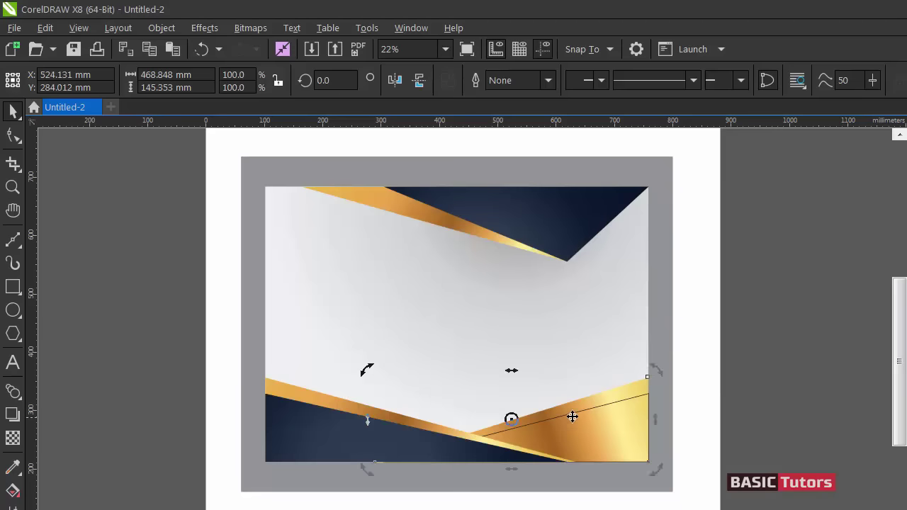
pyautogui.click(574, 418)
pyautogui.click(734, 389)
pyautogui.click(644, 398)
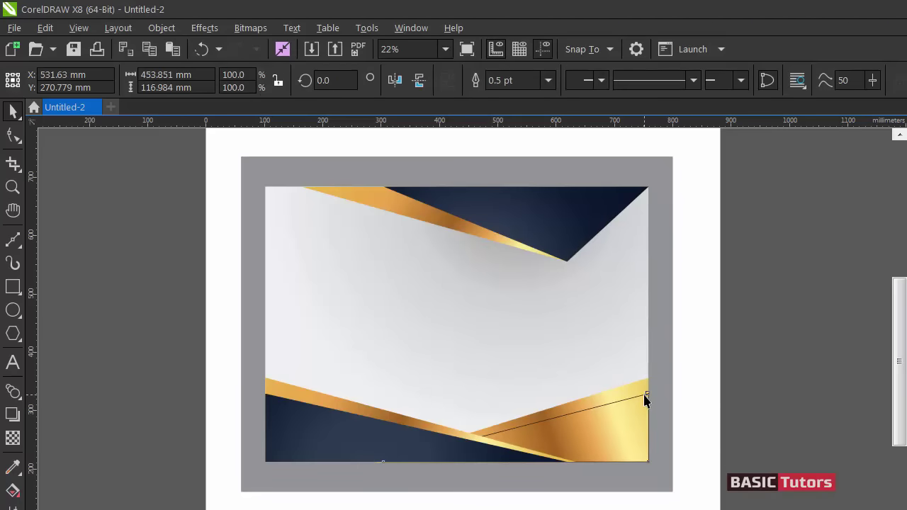
pyautogui.hotkey('alt', 'e')
pyautogui.hotkey('ctrl', 'shift', 'a')
pyautogui.click(585, 349)
pyautogui.click(540, 235)
pyautogui.click(686, 279)
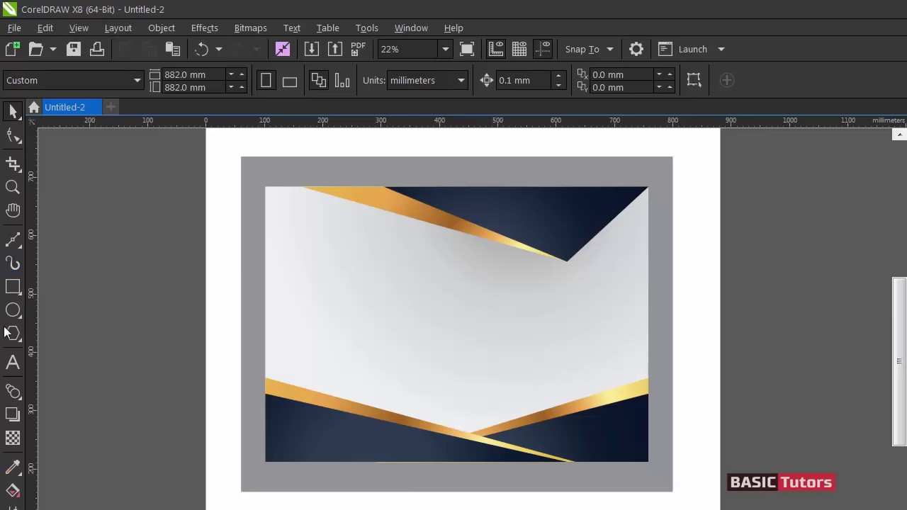
# - Start a text object in Arial 24 pt in the empty area beside the page
pyautogui.press('F8')
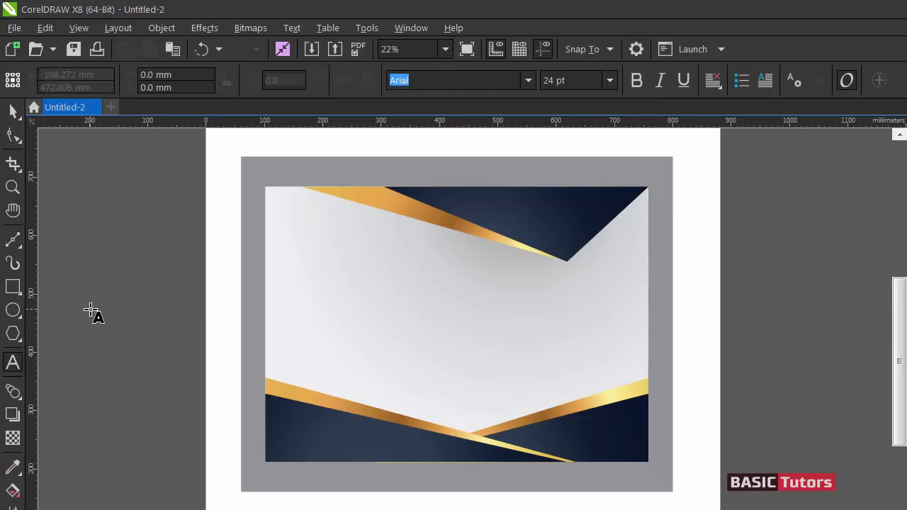
pyautogui.moveTo(90, 309); pyautogui.dragTo(124, 363)
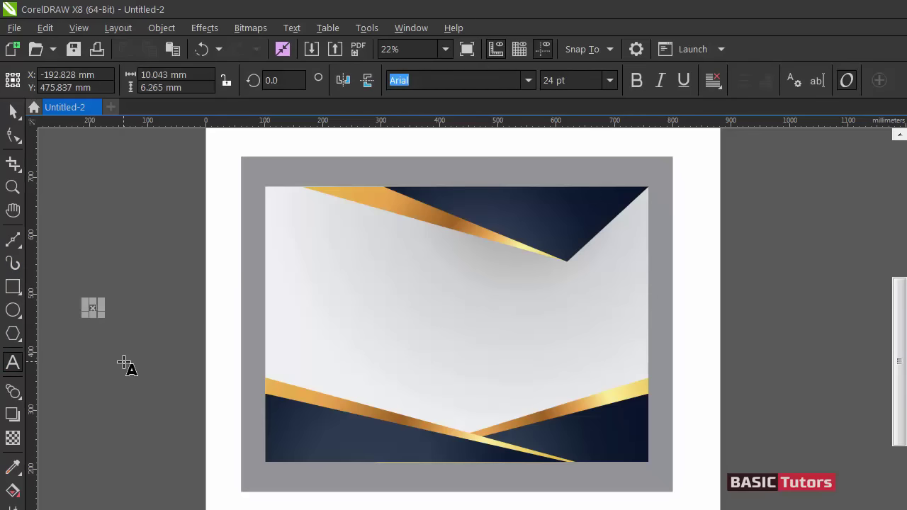
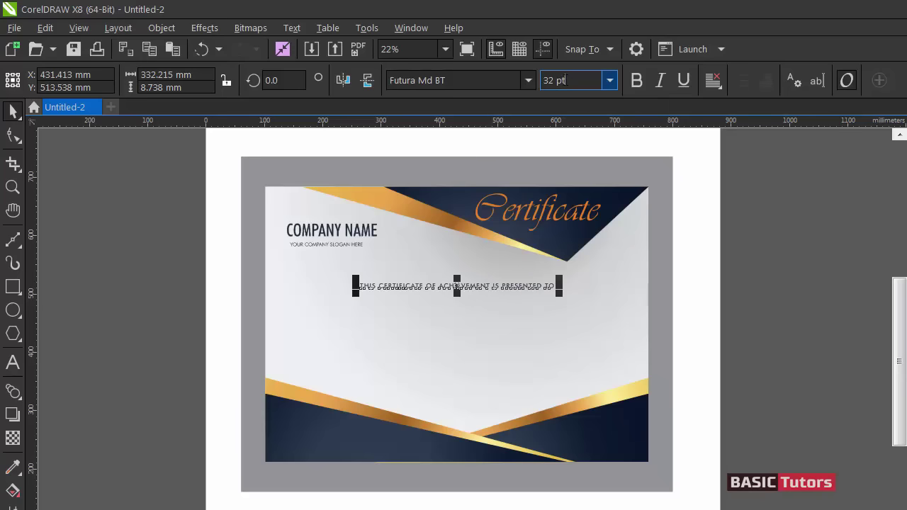
# - Set the "THIS CERTIFICATE OF ACHIEVEMENT IS PRESENTED TO" line to 36 pt and centre it horizontally on the inner rectangle
pyautogui.click(565, 80)
pyautogui.write('36')
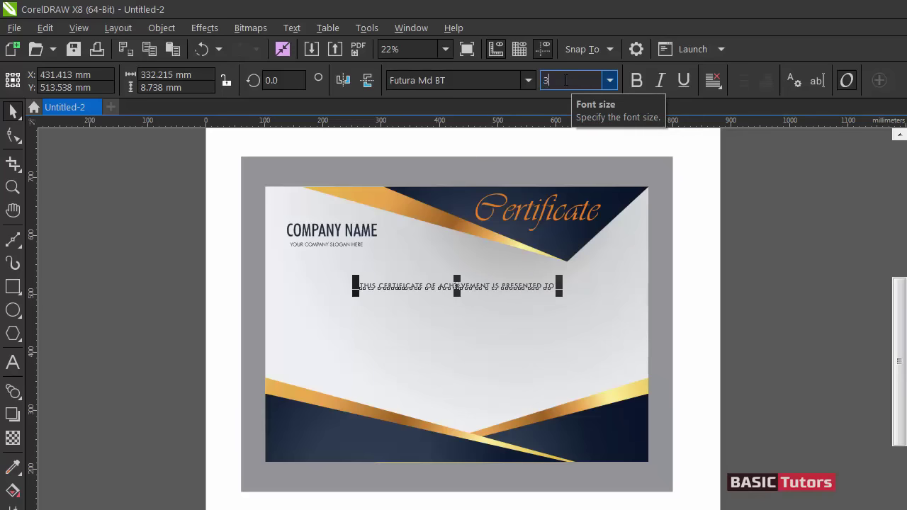
pyautogui.press('Return')
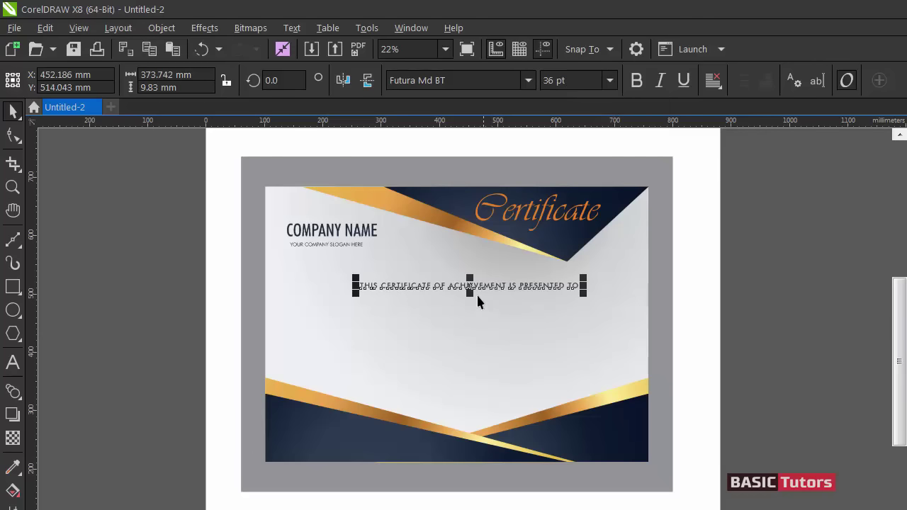
pyautogui.click(470, 287)
pyautogui.click(621, 256)
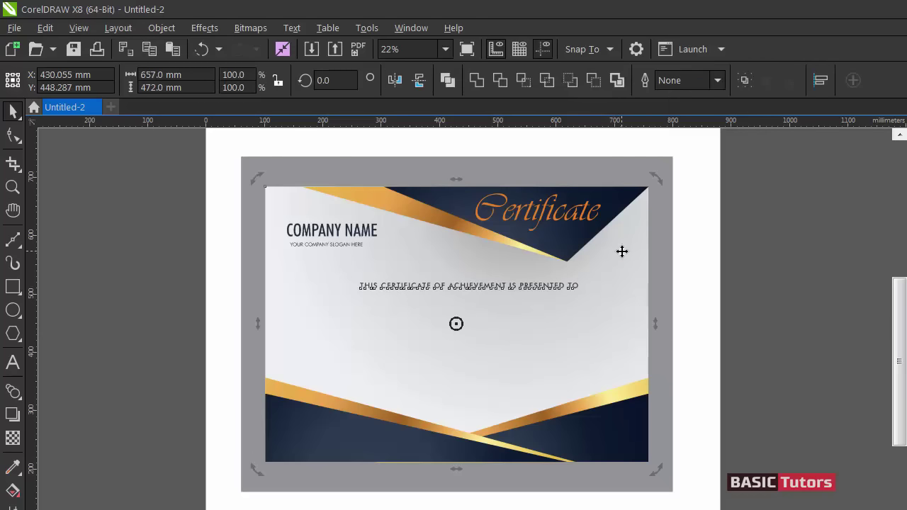
pyautogui.click(727, 269)
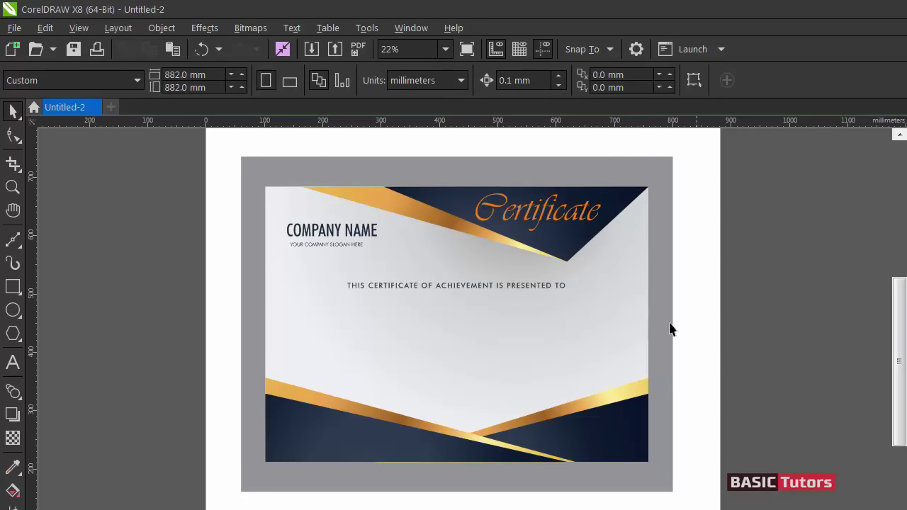
# - Duplicate the "COMPANY NAME" text below the presentation line and replace the copy's wording with "Name Surname"
pyautogui.click(304, 235)
pyautogui.moveTo(304, 235); pyautogui.dragTo(362, 325)
pyautogui.doubleClick(363, 324)
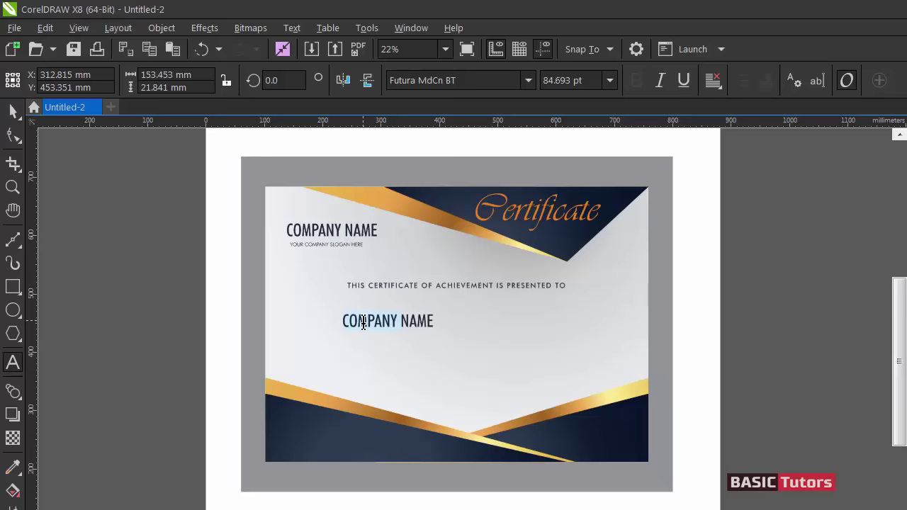
pyautogui.write('n')
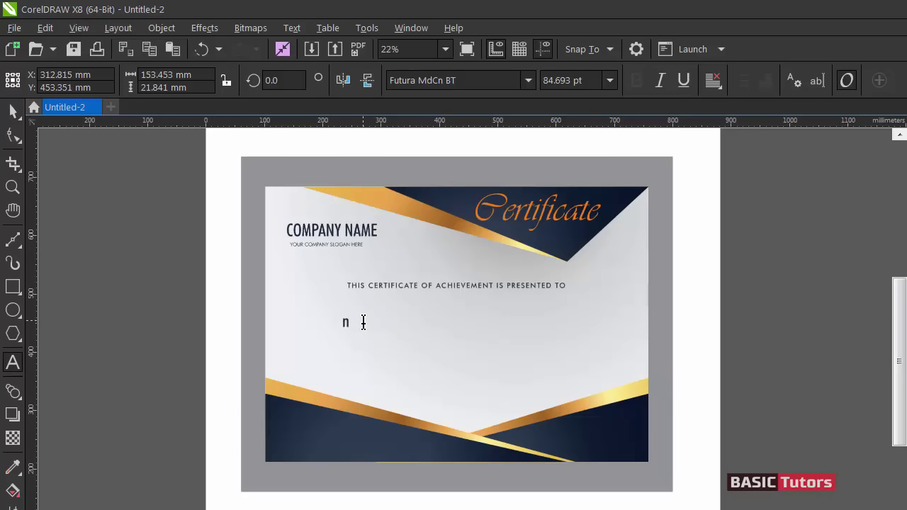
pyautogui.press('BackSpace')
pyautogui.write('Name Surname')
pyautogui.hotkey('ctrl', 'space')
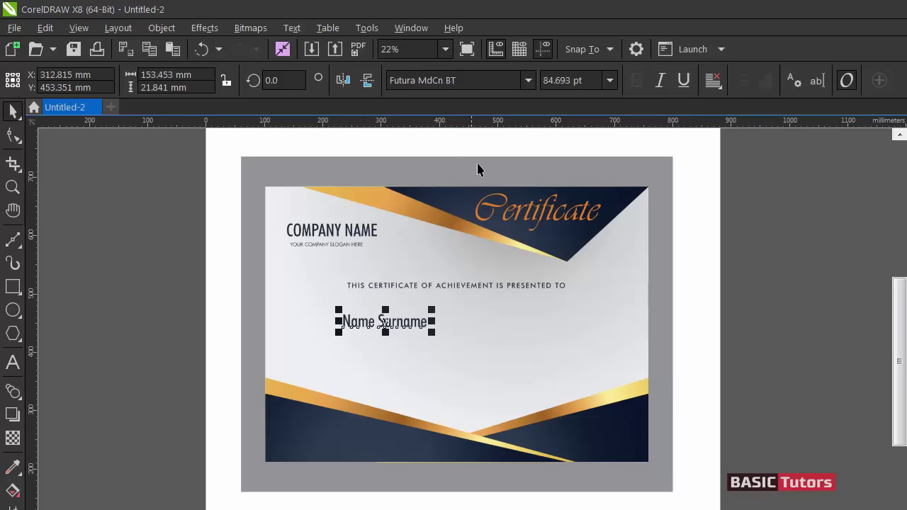
# - Set the "Name Surname" text to the Embassy BT font at 190 pt
pyautogui.click(474, 83)
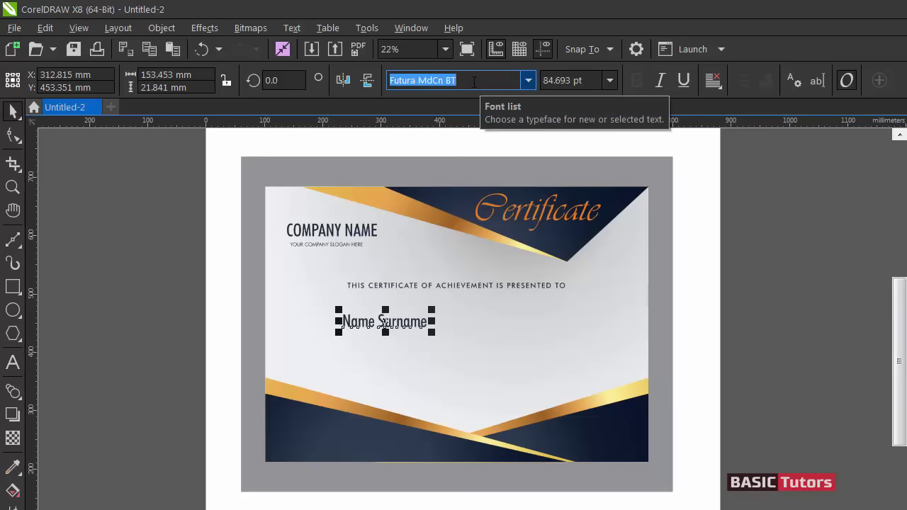
pyautogui.write('Embassy')
pyautogui.press('Return')
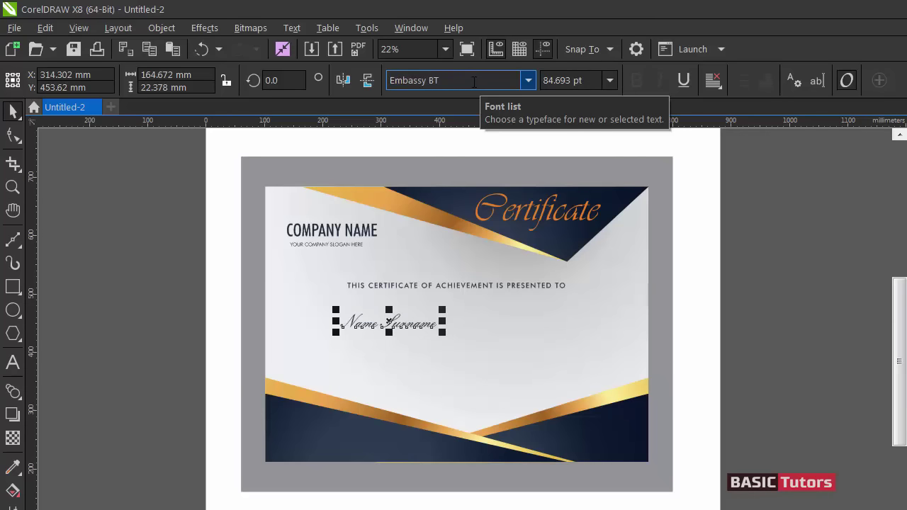
pyautogui.press('Tab')
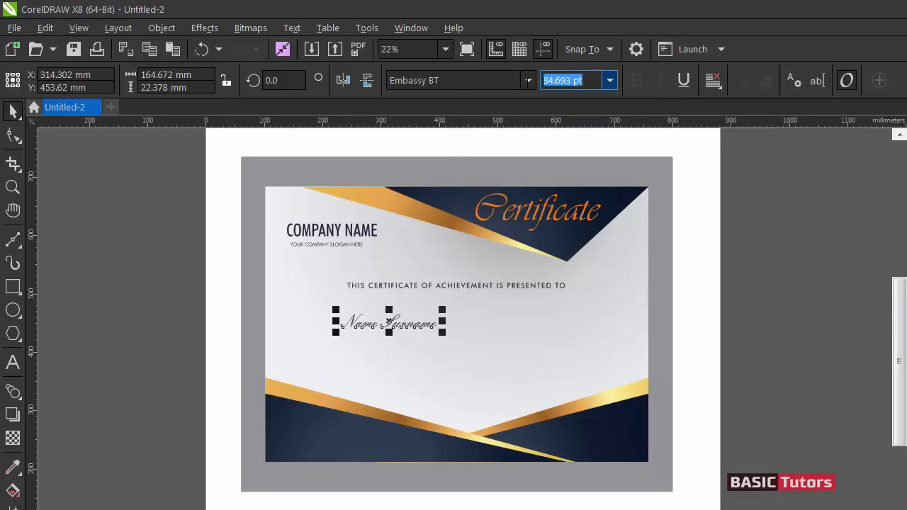
pyautogui.write('190')
pyautogui.press('Return')
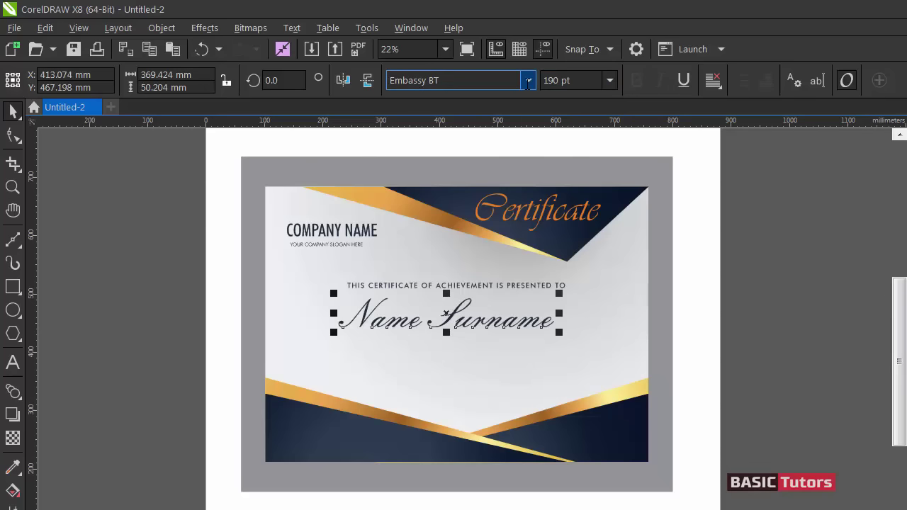
# - Centre the "Name Surname" text horizontally on the inner rectangle and deselect everything
pyautogui.keyDown('shift'); pyautogui.click(613, 312); pyautogui.keyUp('shift')
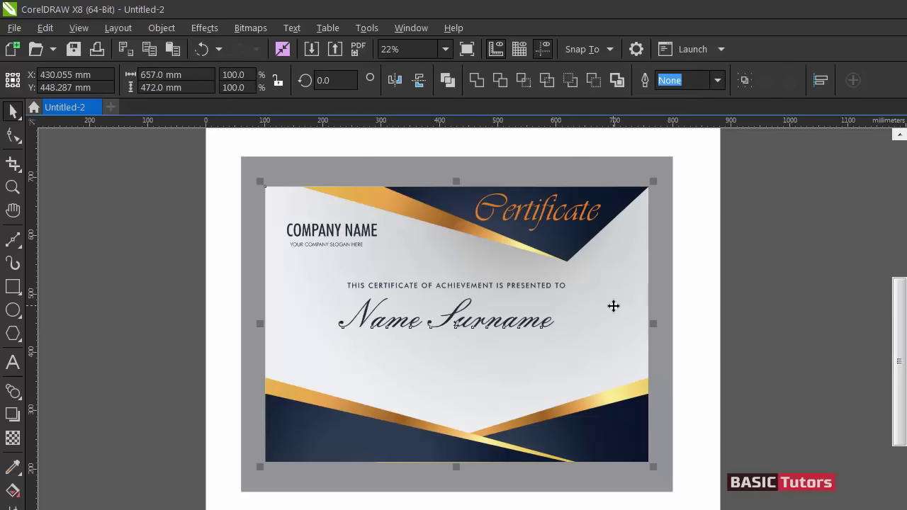
pyautogui.press('c')
pyautogui.click(729, 292)
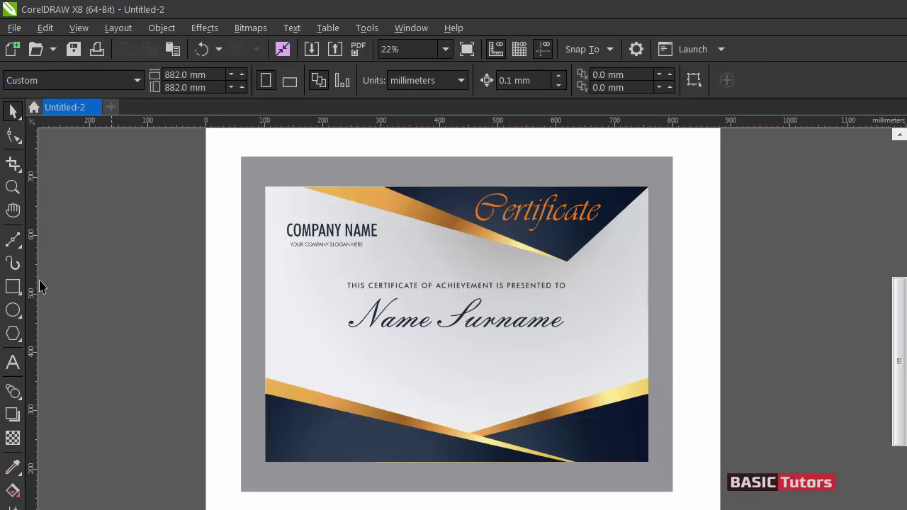
# - Draw a straight horizontal line about 401 mm long beneath the "Name Surname" text with the Freehand tool
pyautogui.click(21, 248)
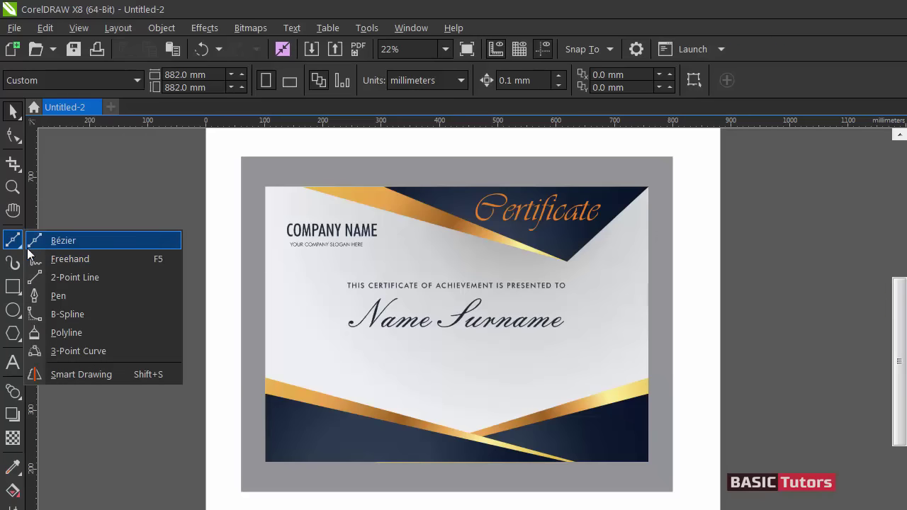
pyautogui.click(34, 258)
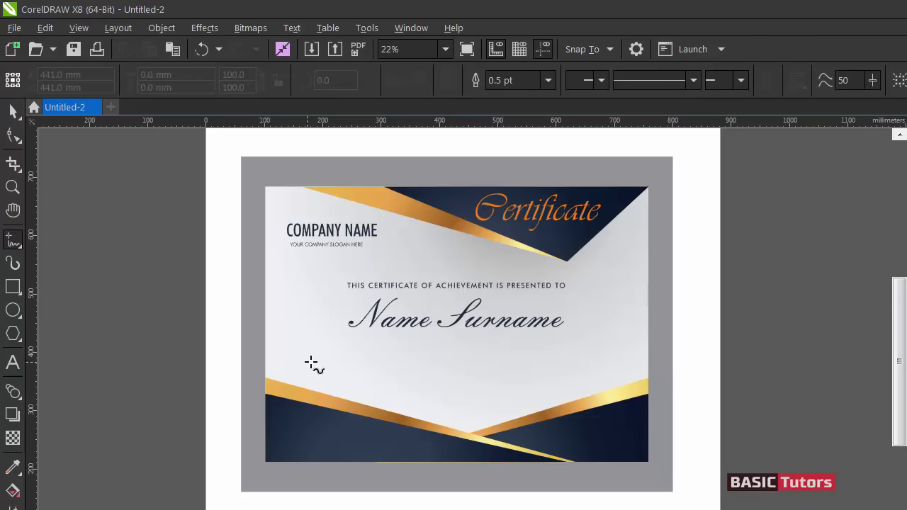
pyautogui.click(341, 340)
pyautogui.click(574, 346)
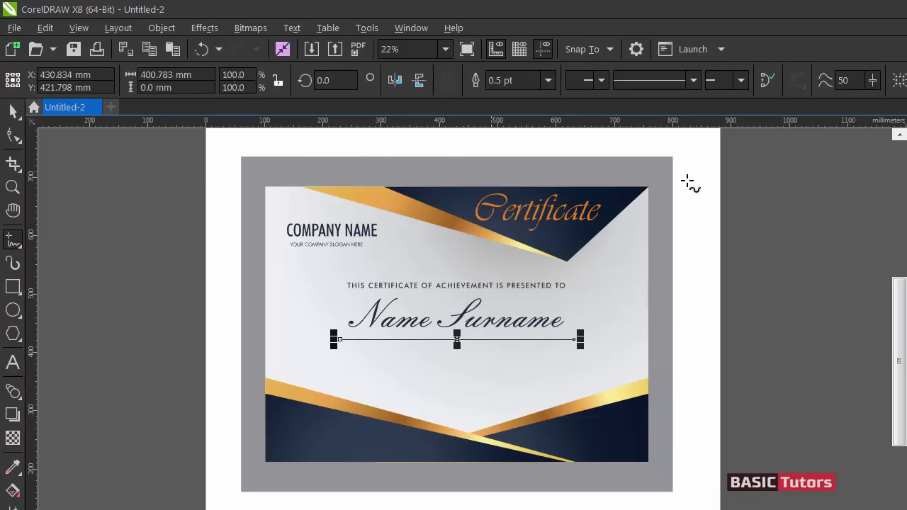
# - Set the outline width of the line beneath the "Name Surname" text to 2 pt
pyautogui.click(532, 81)
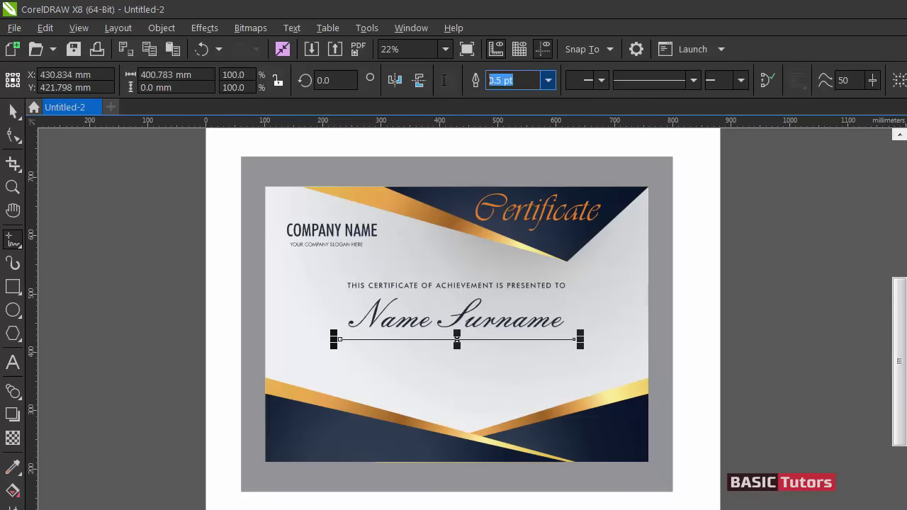
pyautogui.write('2')
pyautogui.press('Return')
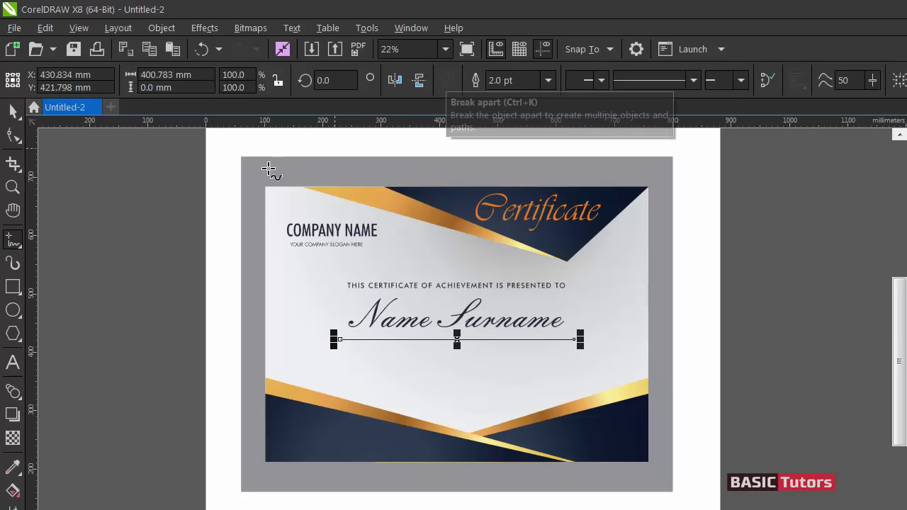
pyautogui.click(13, 111)
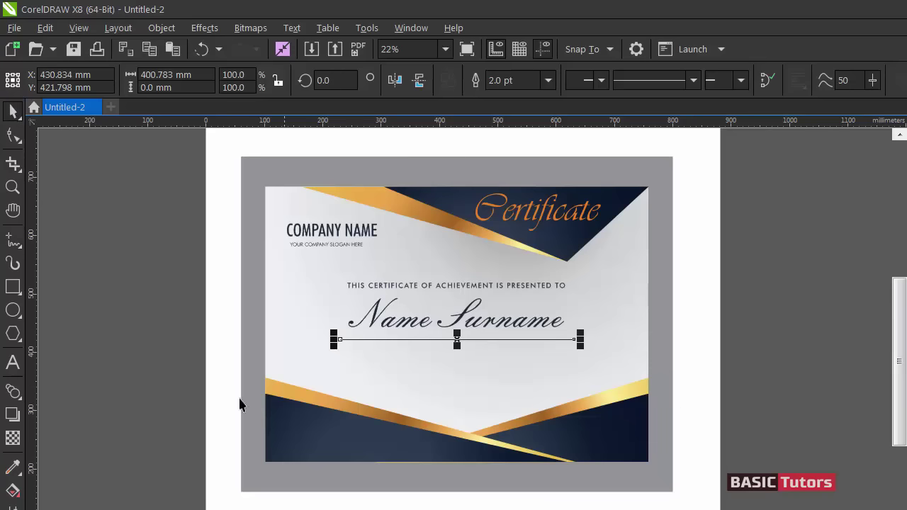
# - Try to apply the navy sampled from the "Name Surname" text to the line beneath it, and undo the fill
pyautogui.click(13, 467)
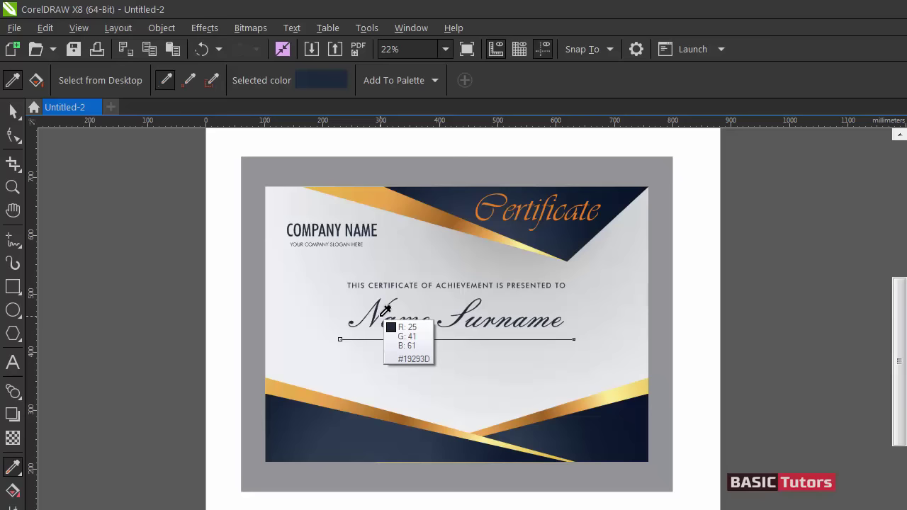
pyautogui.click(382, 316)
pyautogui.click(368, 337)
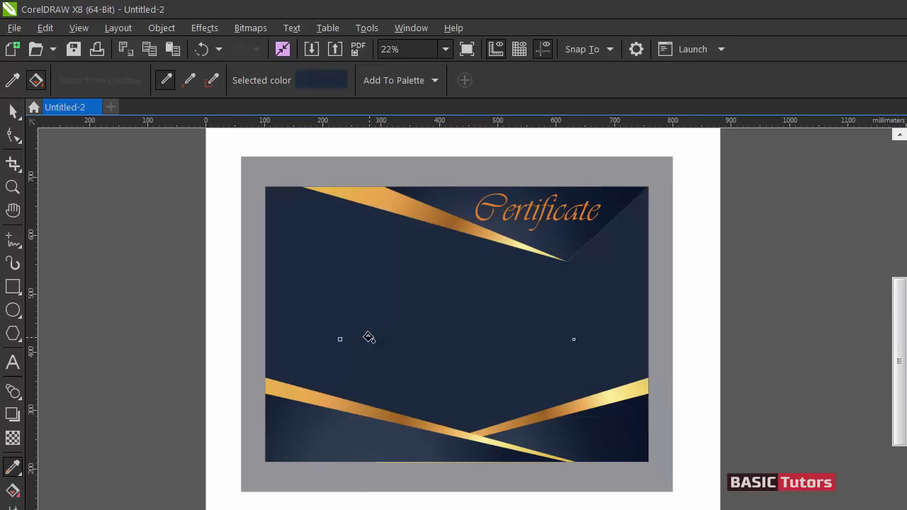
pyautogui.hotkey('ctrl', 'z')
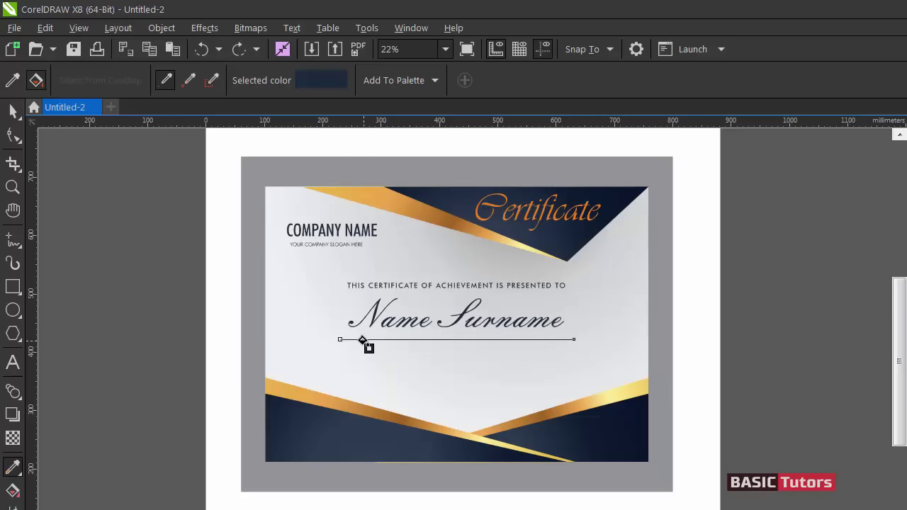
pyautogui.click(13, 112)
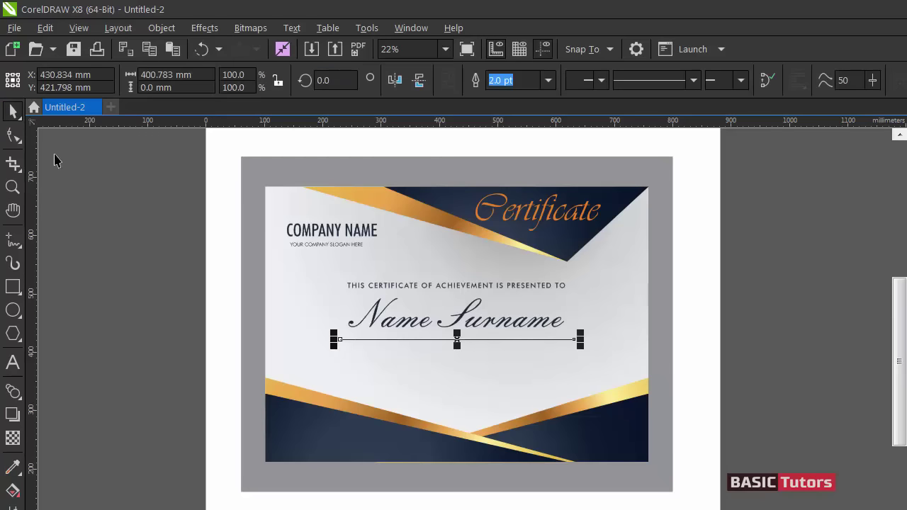
pyautogui.click(129, 240)
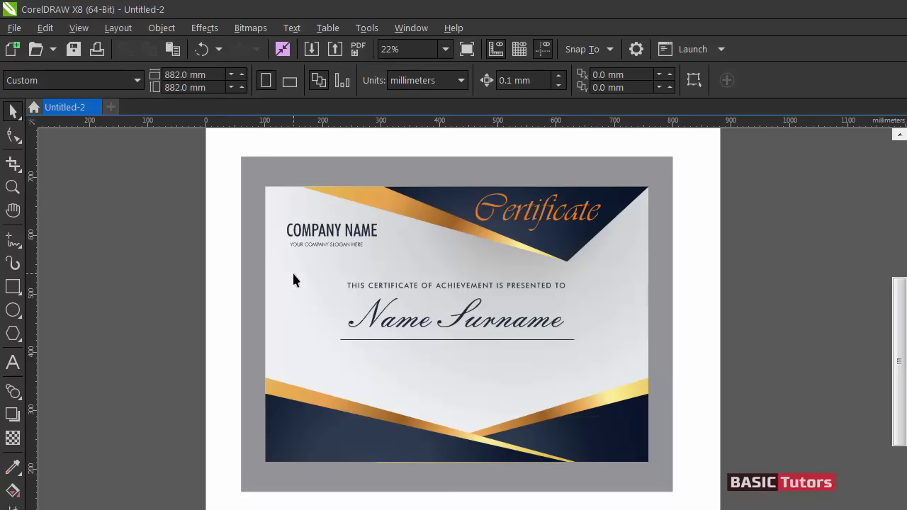
# - Move the line beneath the "Name Surname" text up by about 5 mm, closer to the text
pyautogui.click(414, 340)
pyautogui.click(415, 339)
pyautogui.moveTo(415, 340); pyautogui.dragTo(415, 338)
pyautogui.click(415, 340)
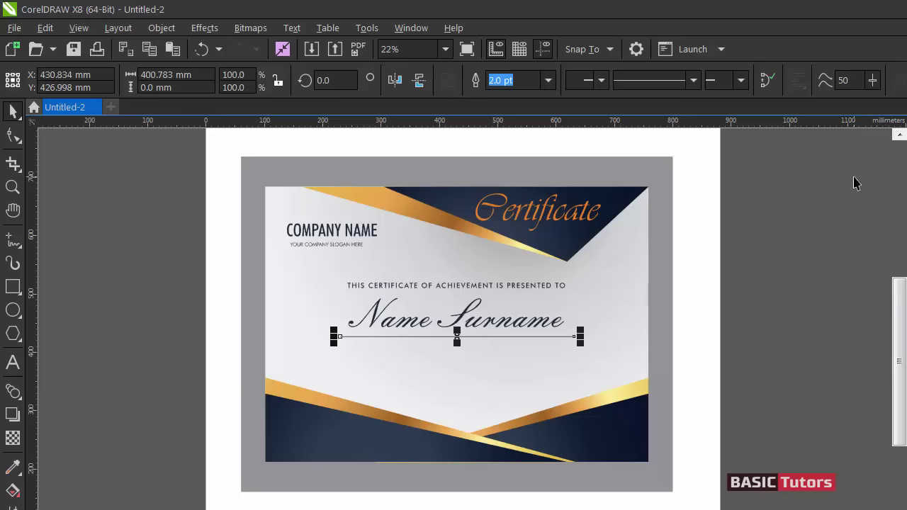
pyautogui.click(543, 206)
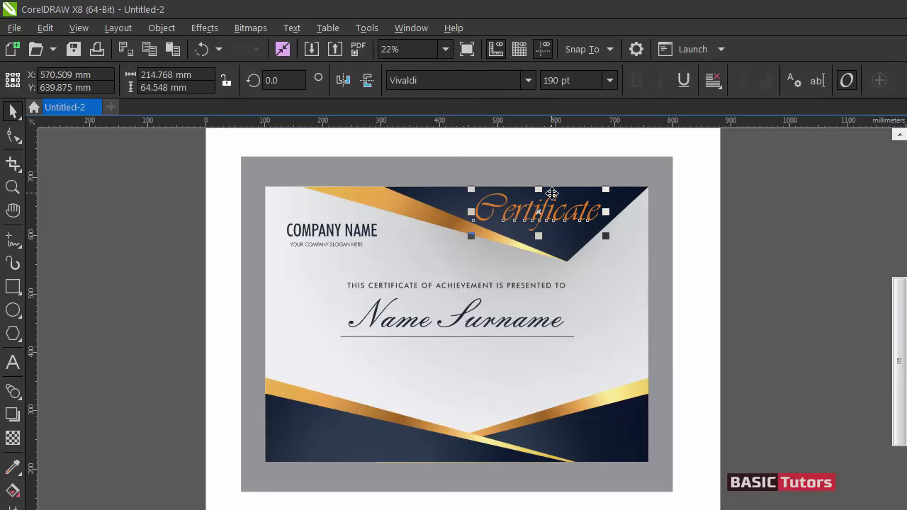
pyautogui.click(742, 183)
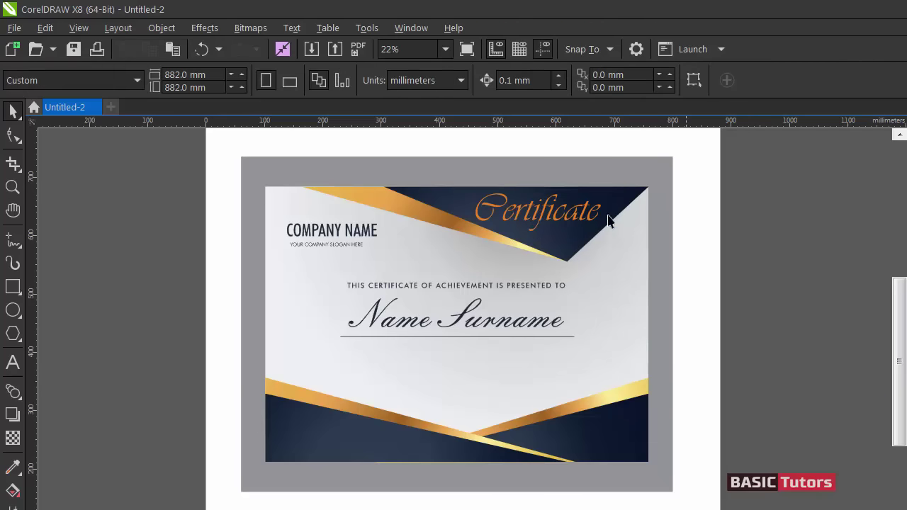
pyautogui.click(543, 214)
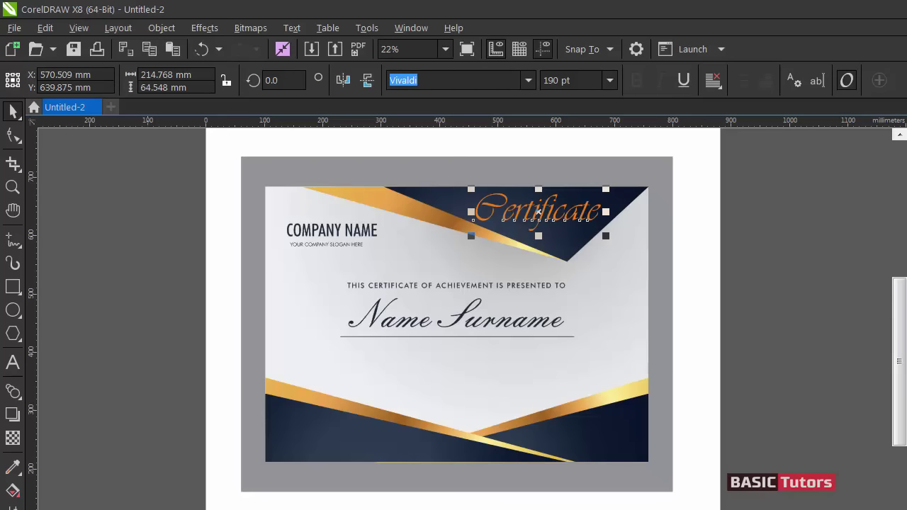
pyautogui.click(119, 345)
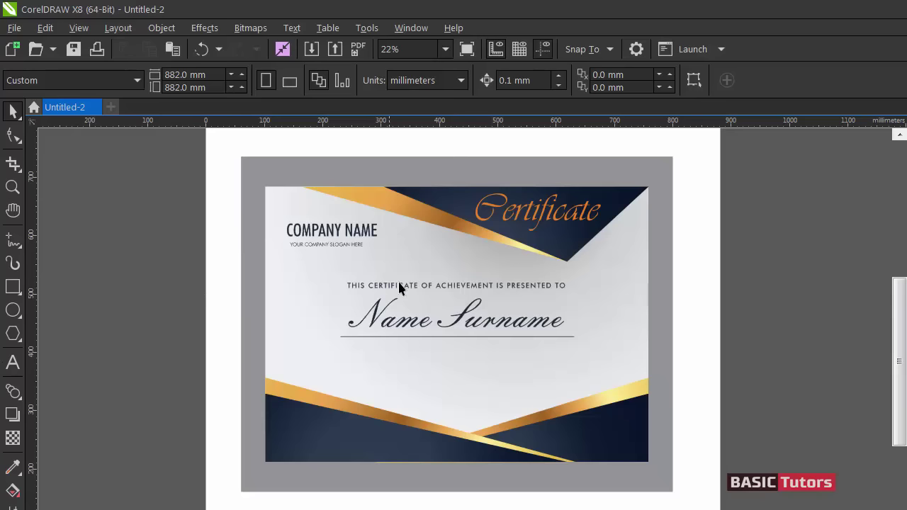
# - Draw a straight horizontal line about 132 mm long in the certificate's lower-left navy shape and set its width to 2 pt
pyautogui.click(13, 241)
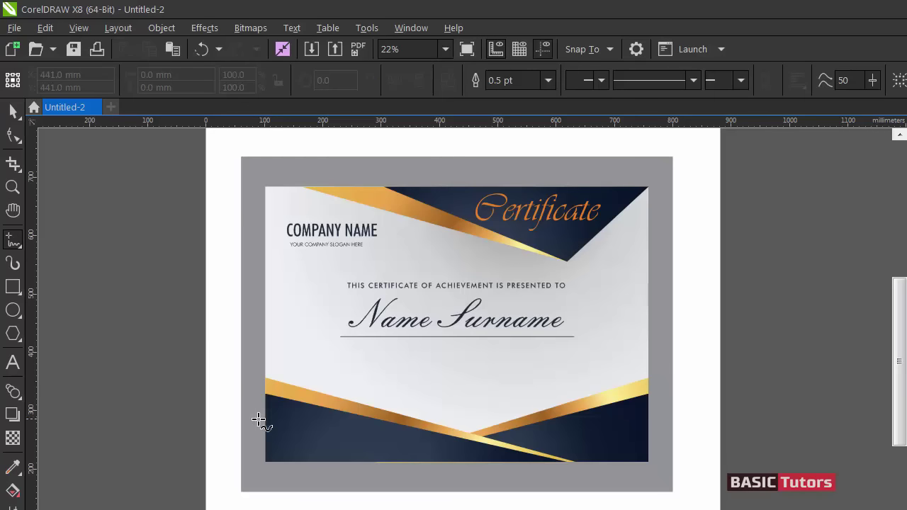
pyautogui.click(279, 434)
pyautogui.click(361, 435)
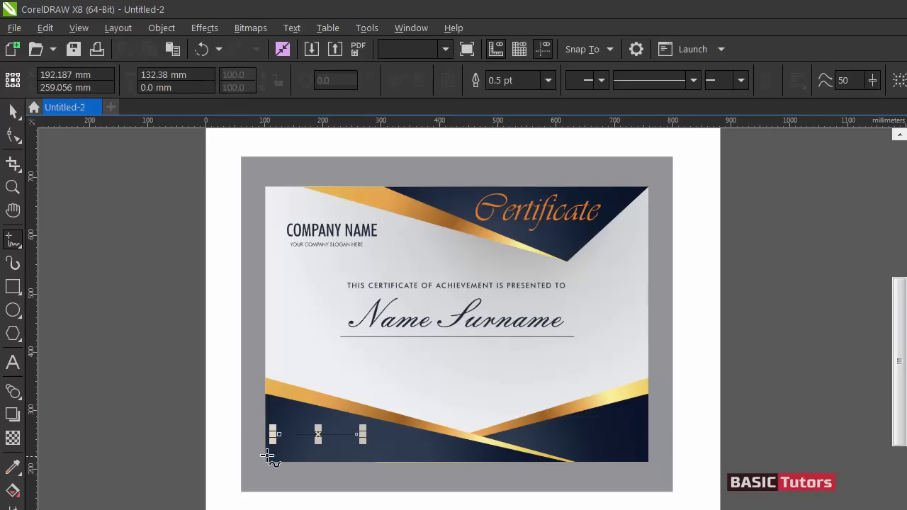
pyautogui.click(13, 111)
pyautogui.click(511, 80)
pyautogui.write('2')
pyautogui.press('Return')
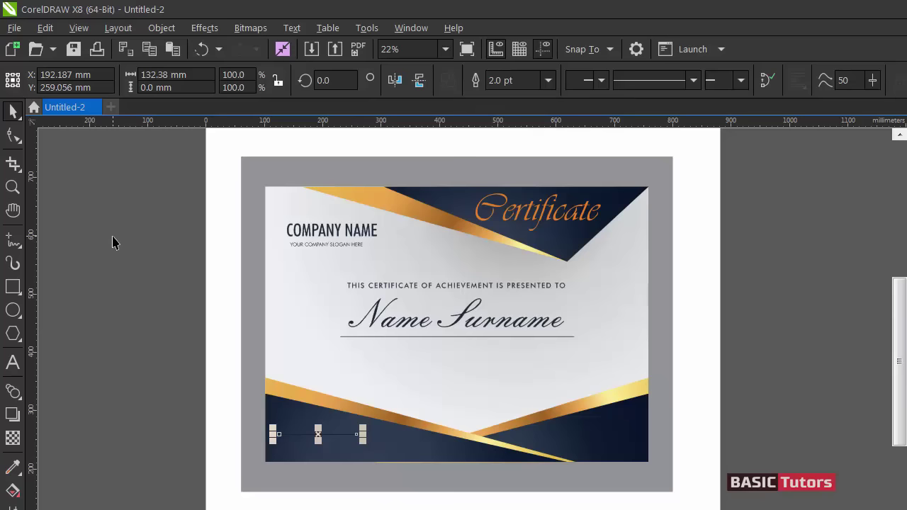
# - Set the short line's outline colour to golden orange, C 2, M 36, Y 100, K 0, and deselect it
pyautogui.press('F11')
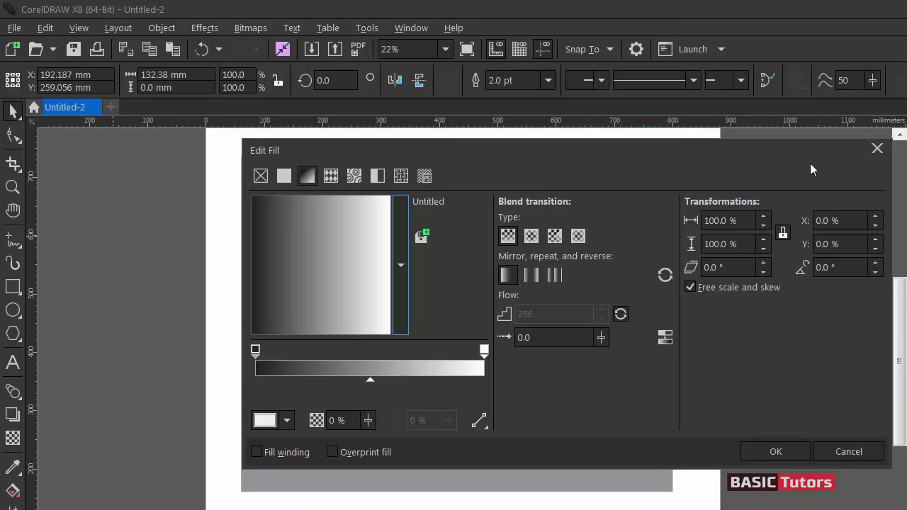
pyautogui.click(872, 152)
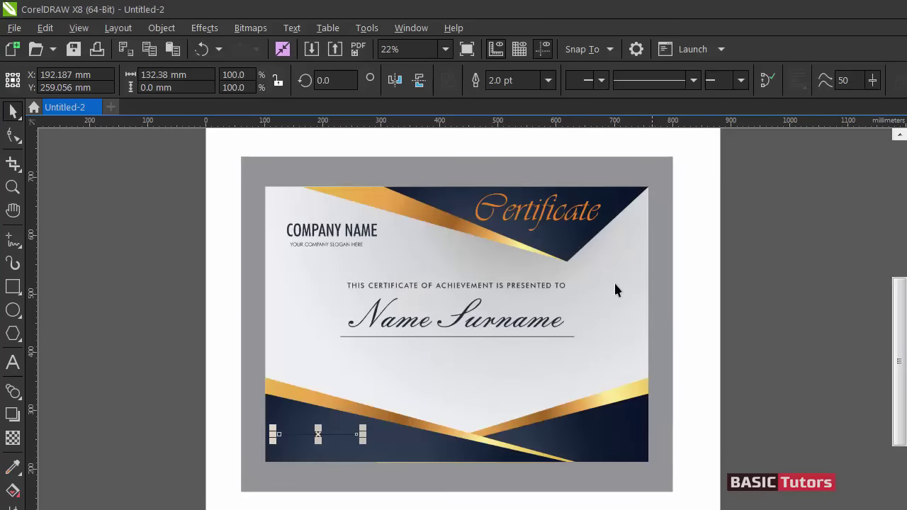
pyautogui.press('F12')
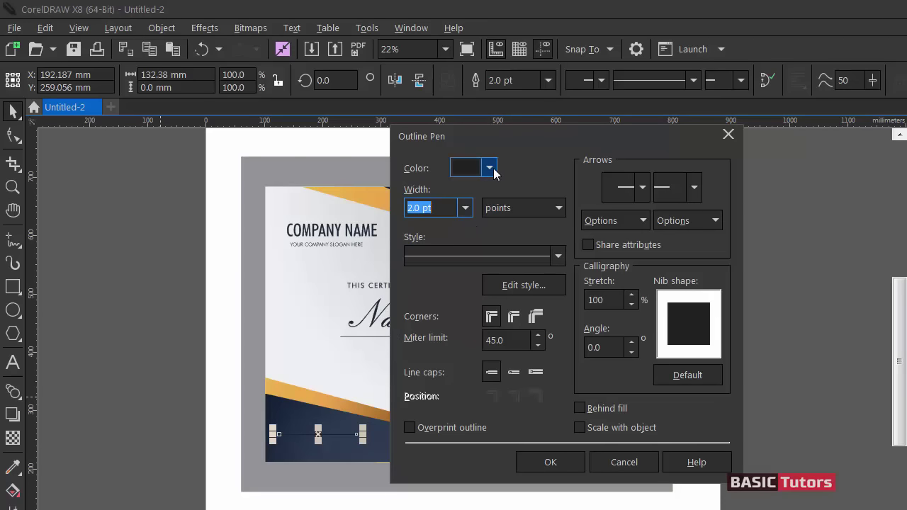
pyautogui.click(489, 168)
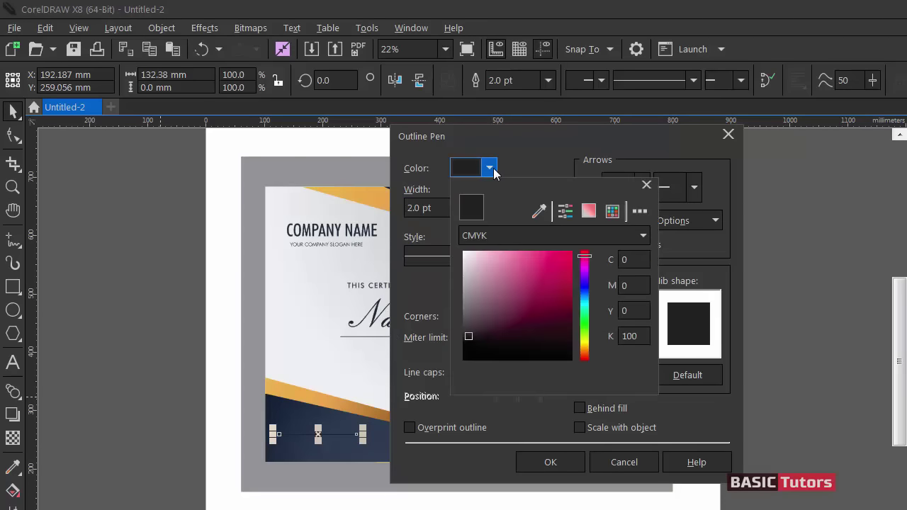
pyautogui.click(584, 345)
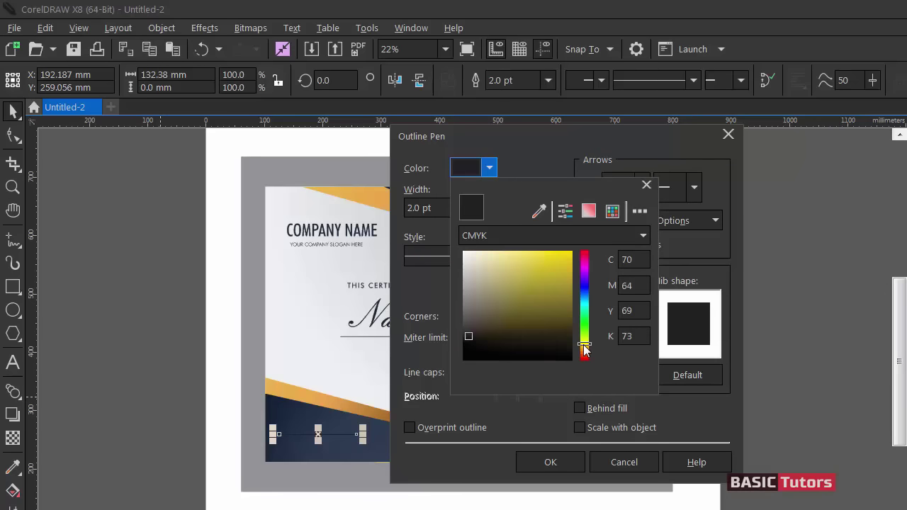
pyautogui.click(583, 348)
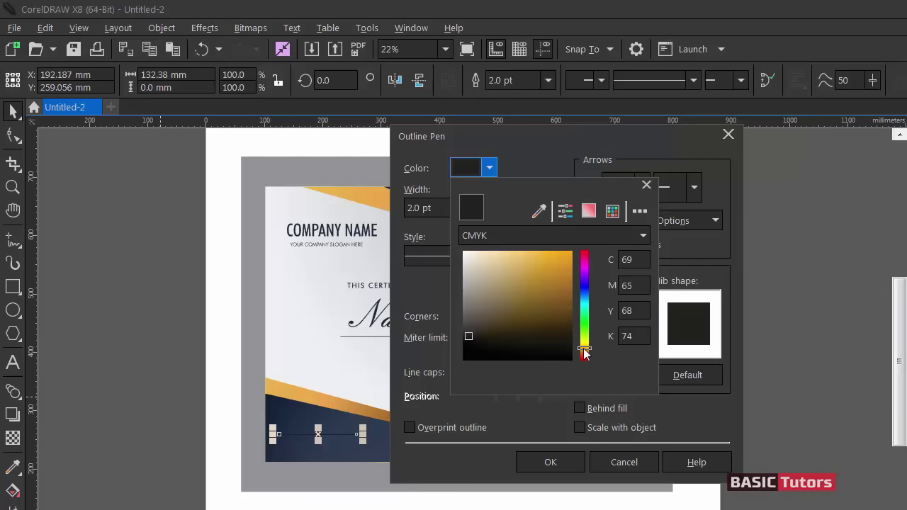
pyautogui.click(552, 253)
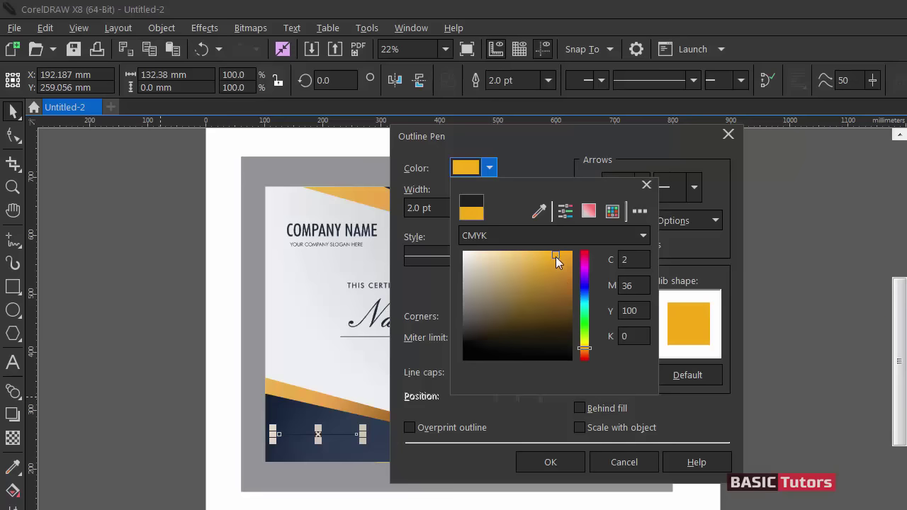
pyautogui.click(538, 463)
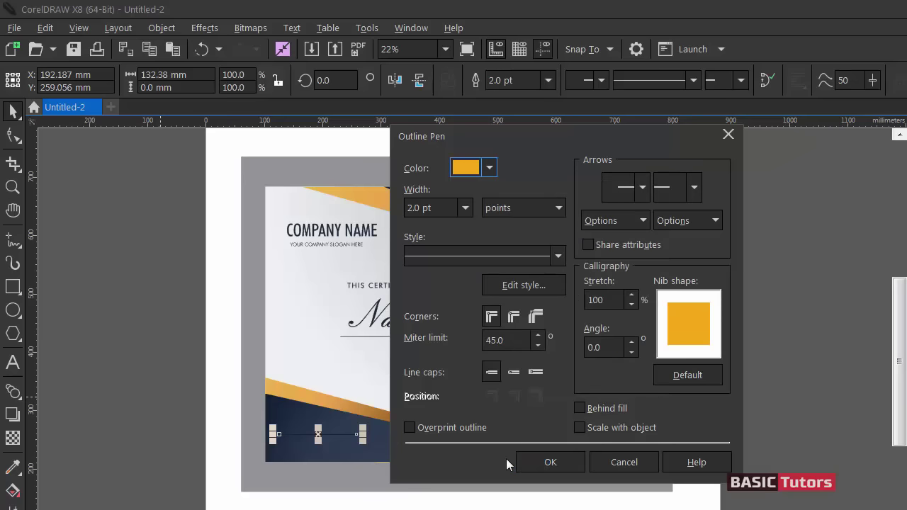
pyautogui.click(540, 462)
pyautogui.click(75, 170)
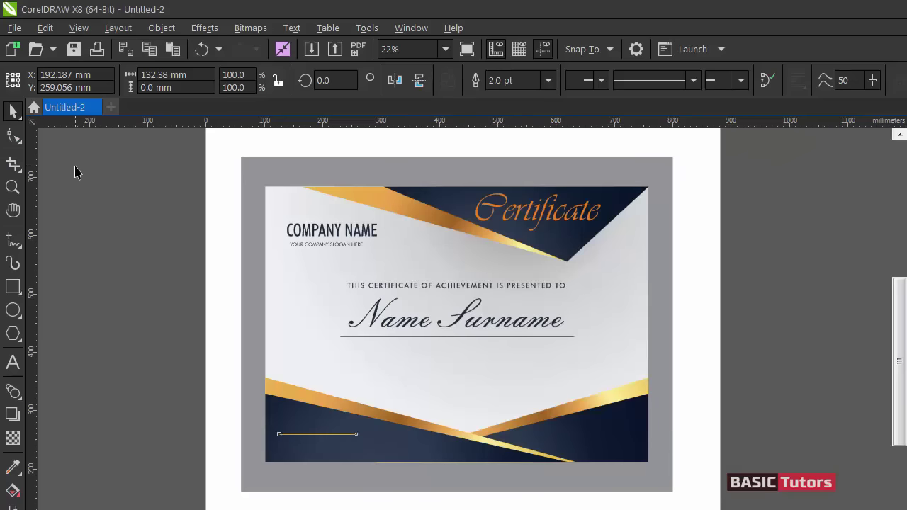
# - Duplicate the "THIS CERTIFICATE OF ACHIEVEMENT IS PRESENTED TO" text beside the certificate and replace the copy's wording with "DATE"
pyautogui.click(368, 236)
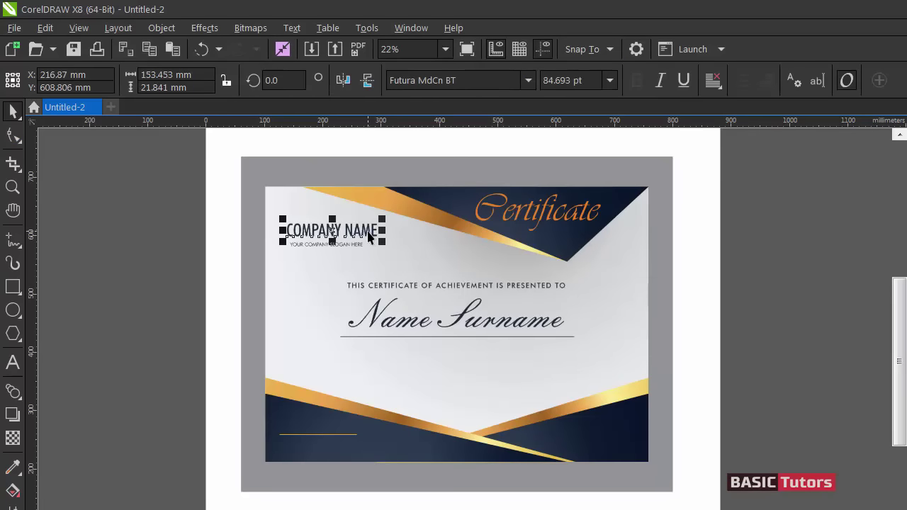
pyautogui.click(394, 286)
pyautogui.moveTo(425, 287); pyautogui.dragTo(220, 323)
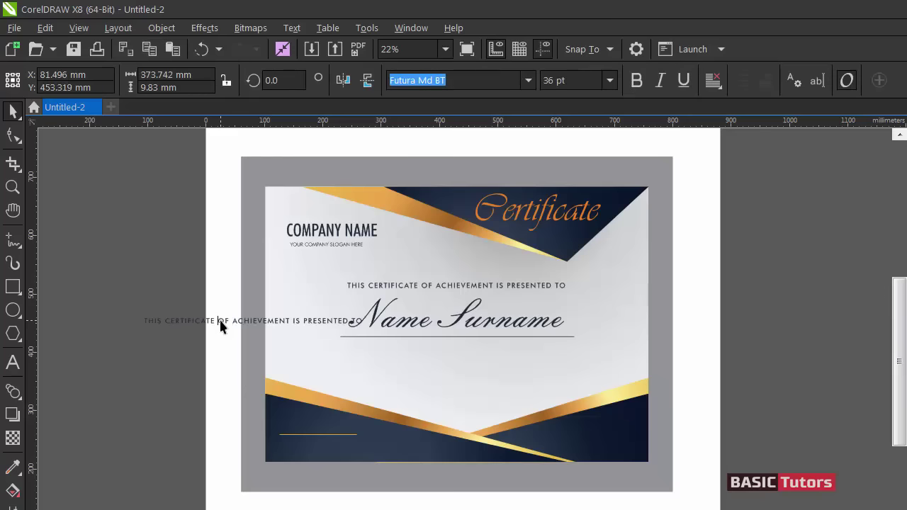
pyautogui.doubleClick(220, 323)
pyautogui.hotkey('ctrl', 'a')
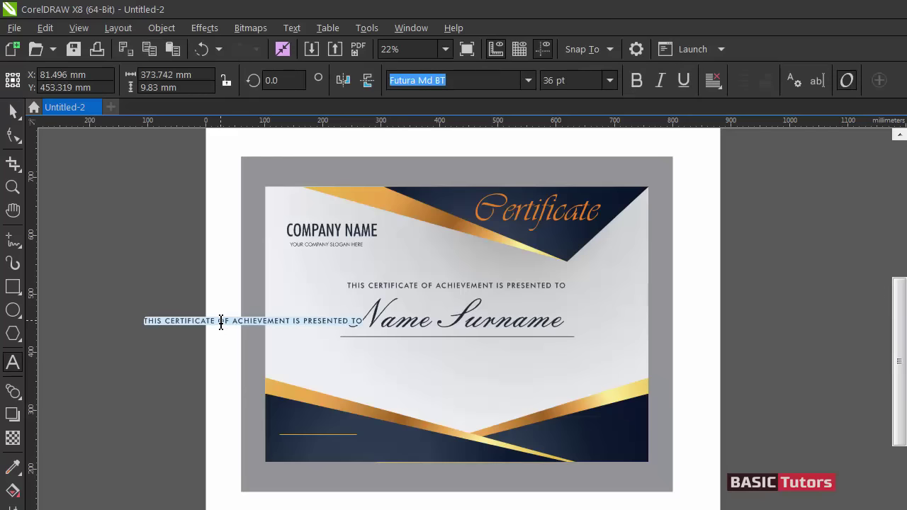
pyautogui.press('Delete')
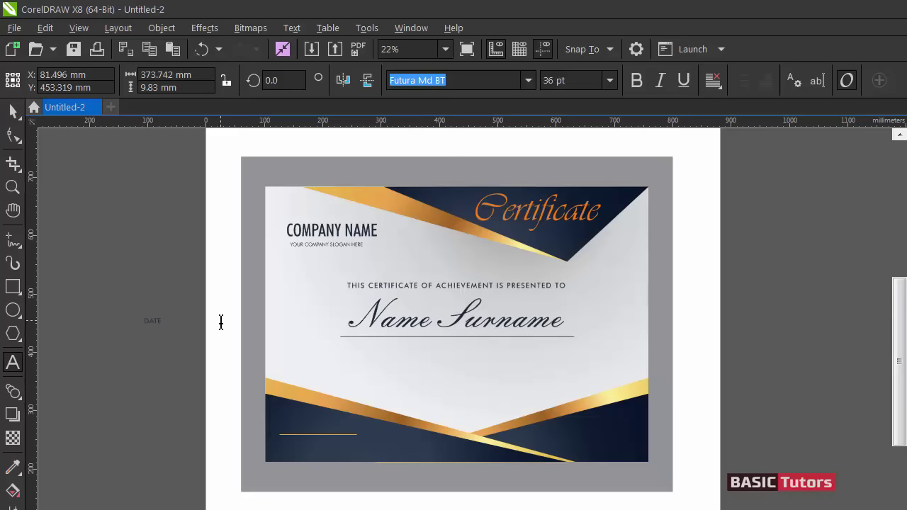
# - Set the "DATE" text to 55 pt and move it directly beneath the short golden line in the lower-left navy shape
pyautogui.hotkey('ctrl', 'space')
pyautogui.click(556, 80)
pyautogui.write('55')
pyautogui.press('Return')
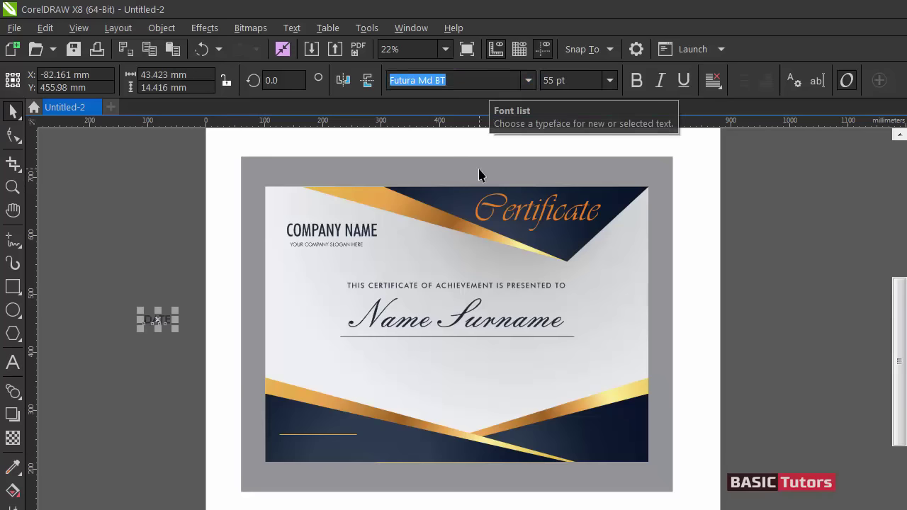
pyautogui.moveTo(159, 320); pyautogui.dragTo(317, 446)
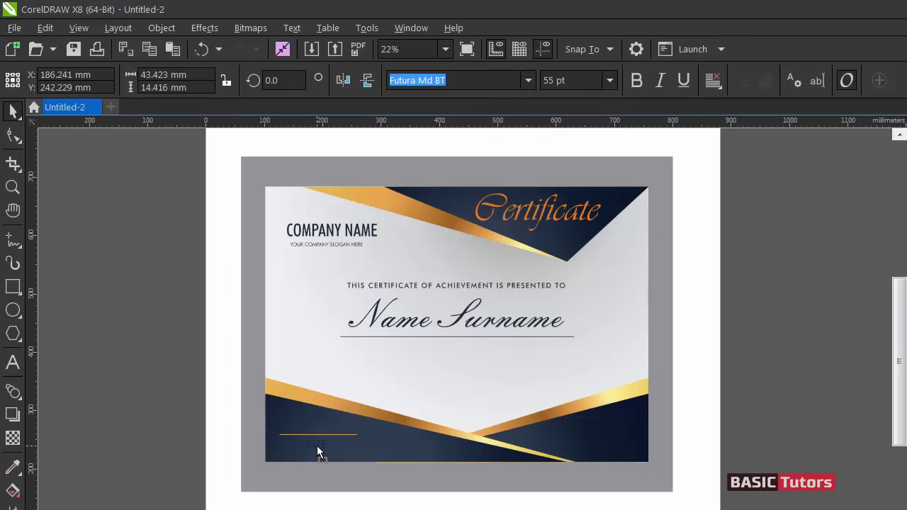
# - Set the "DATE" text size to 42 pt and recolour the text golden
pyautogui.doubleClick(573, 83)
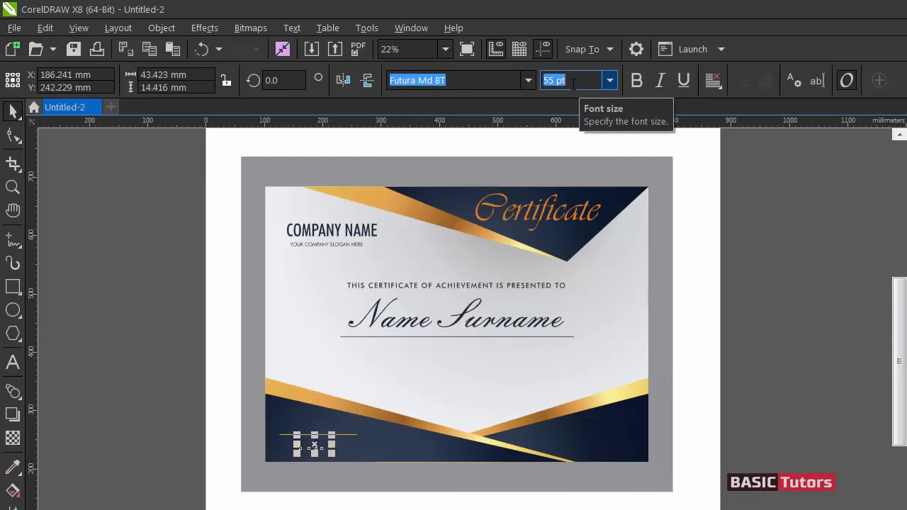
pyautogui.write('42')
pyautogui.press('Return')
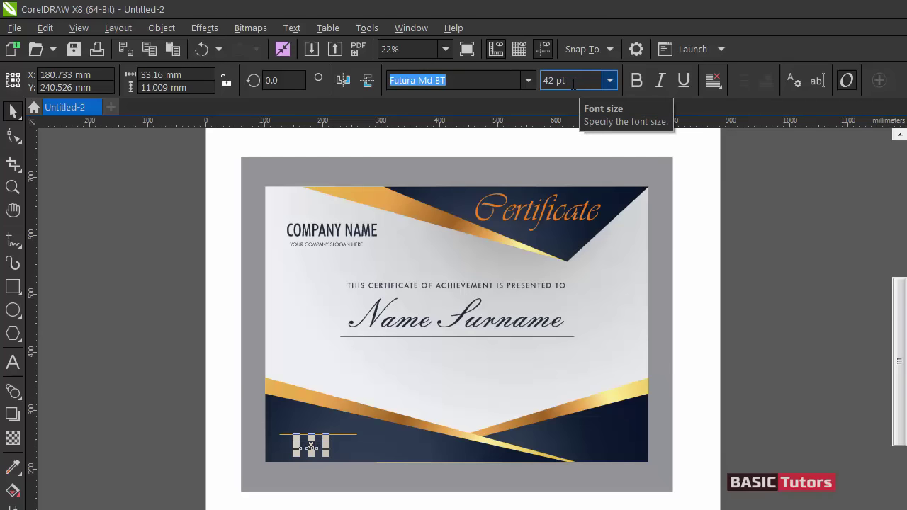
pyautogui.click(135, 319)
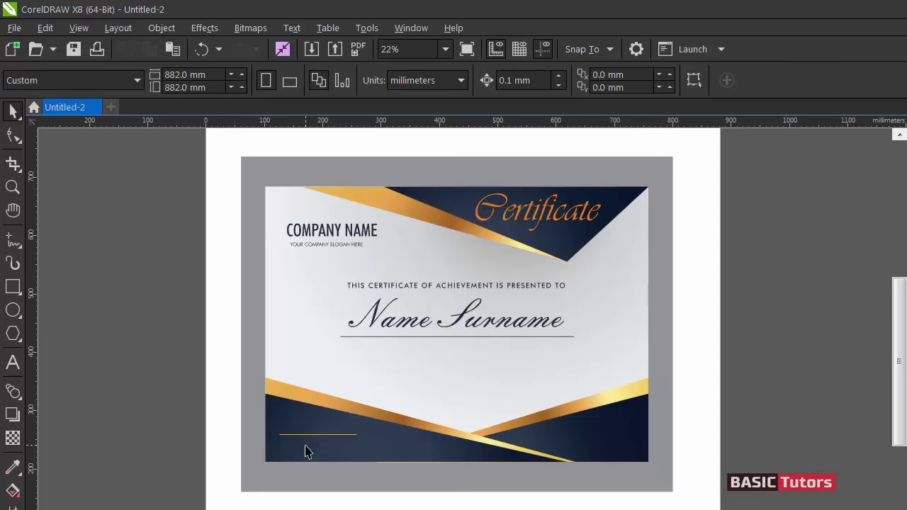
pyautogui.click(307, 451)
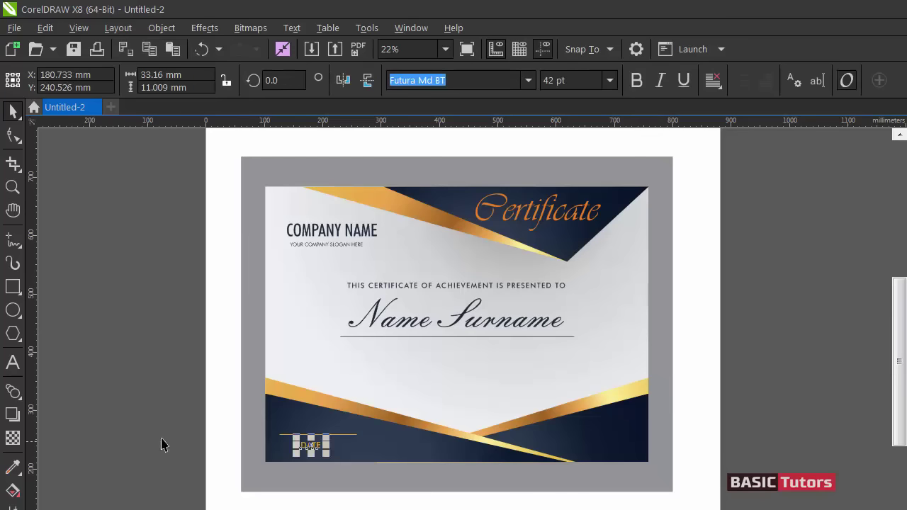
# - Move the "DATE" text up slightly so it sits closer beneath its golden line, to about Y 245.6 mm
pyautogui.click(203, 433)
pyautogui.click(309, 451)
pyautogui.press('Up')
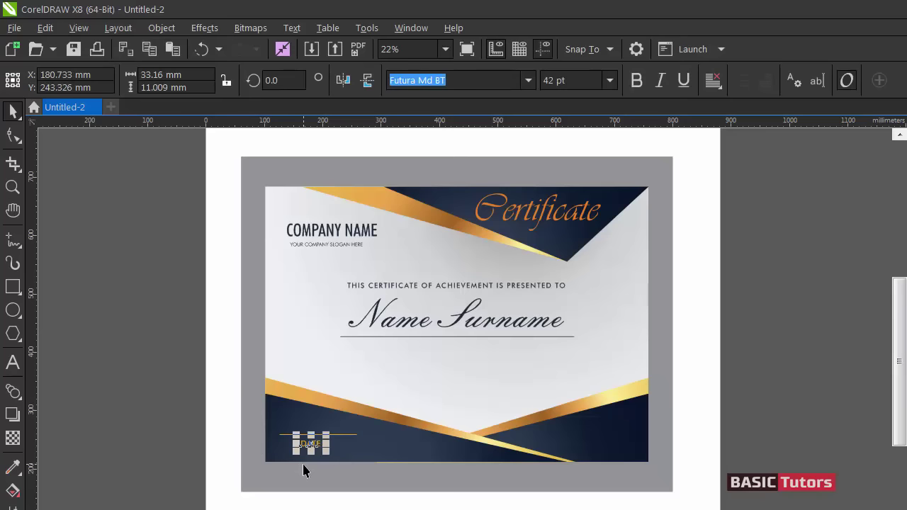
pyautogui.click(160, 406)
pyautogui.press('F2')
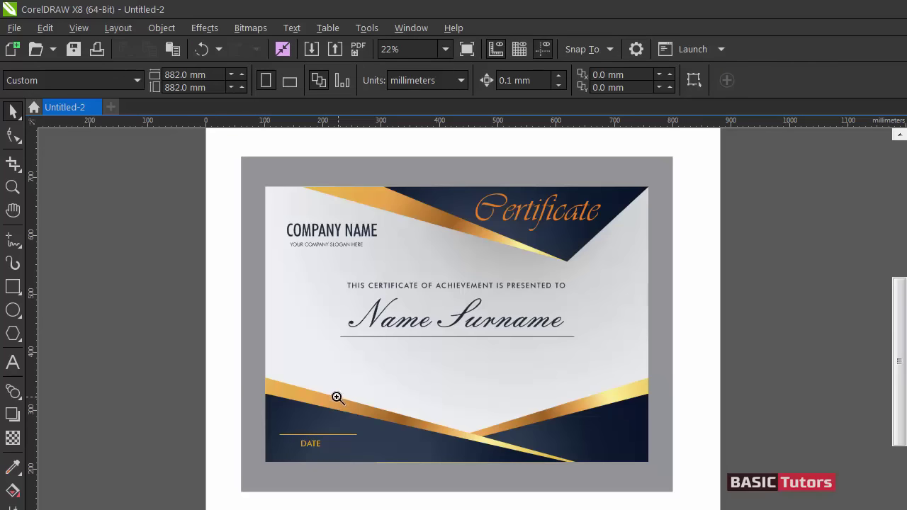
pyautogui.moveTo(192, 371); pyautogui.dragTo(697, 492)
pyautogui.click(228, 364)
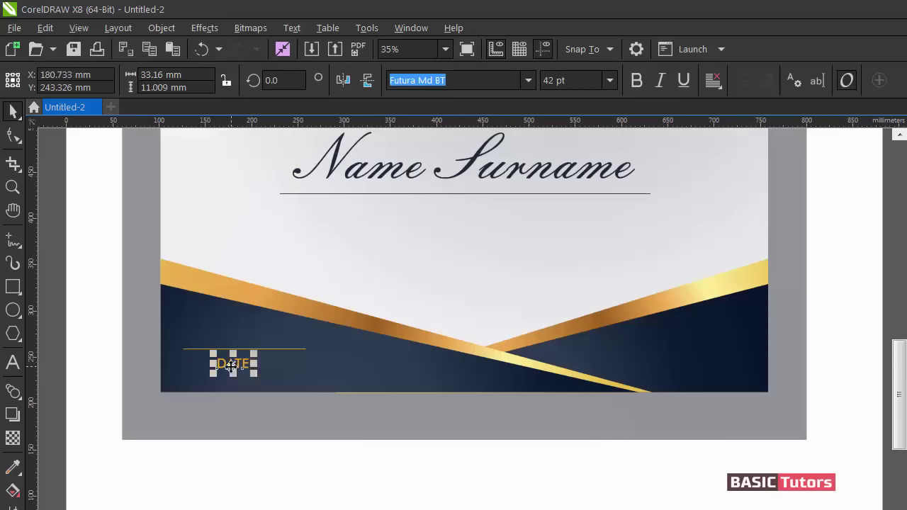
pyautogui.moveTo(234, 363); pyautogui.dragTo(234, 361)
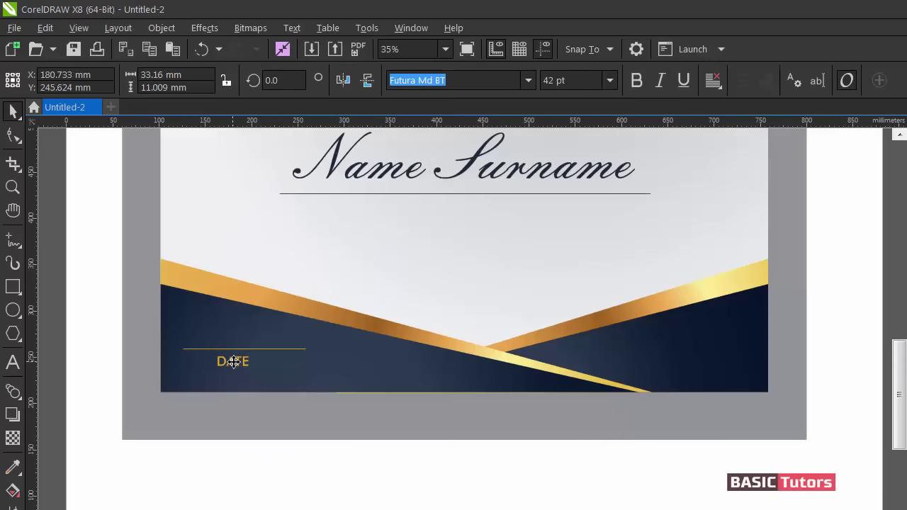
pyautogui.click(107, 391)
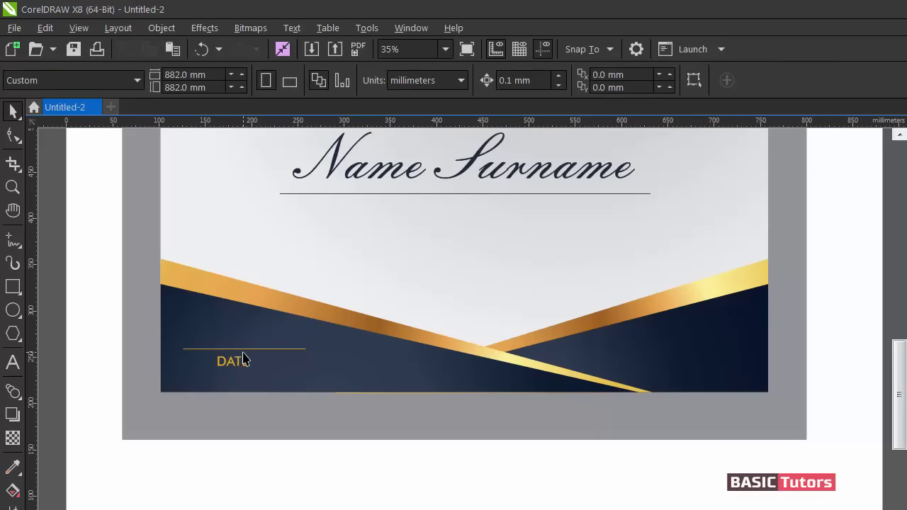
# - Recolour the "Certificate" title golden to match the date field
pyautogui.click(464, 193)
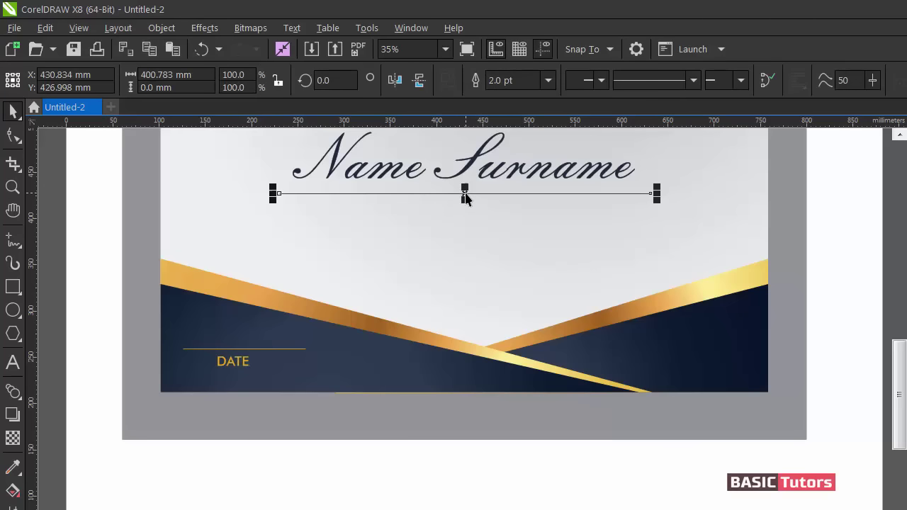
pyautogui.click(417, 470)
pyautogui.moveTo(903, 379); pyautogui.dragTo(903, 329)
pyautogui.click(594, 193)
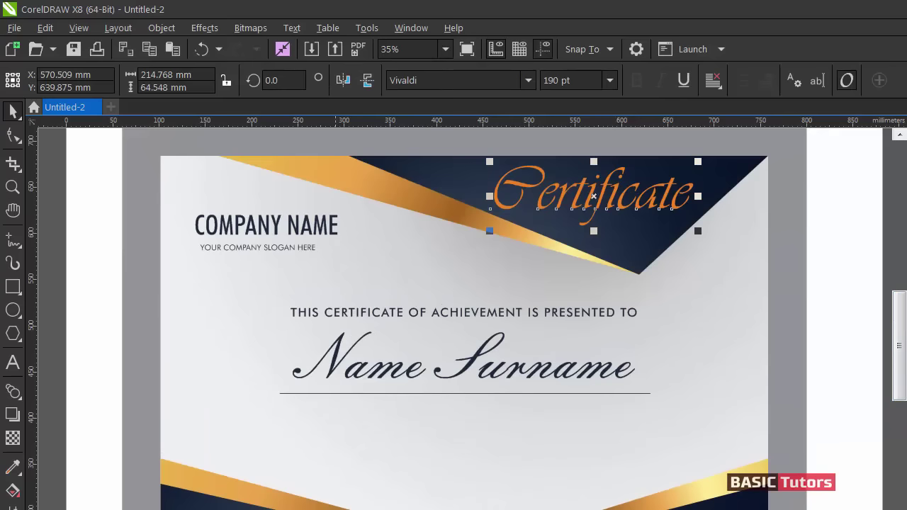
pyautogui.click(814, 269)
# - Centre the "DATE" text on its golden line and place a copy of both in the lower-right navy shape
pyautogui.moveTo(901, 321); pyautogui.dragTo(901, 330)
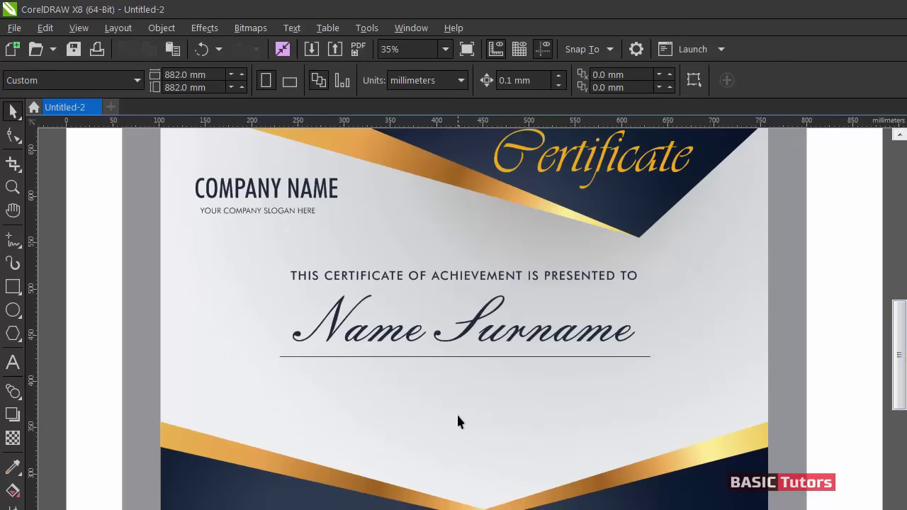
pyautogui.click(262, 509)
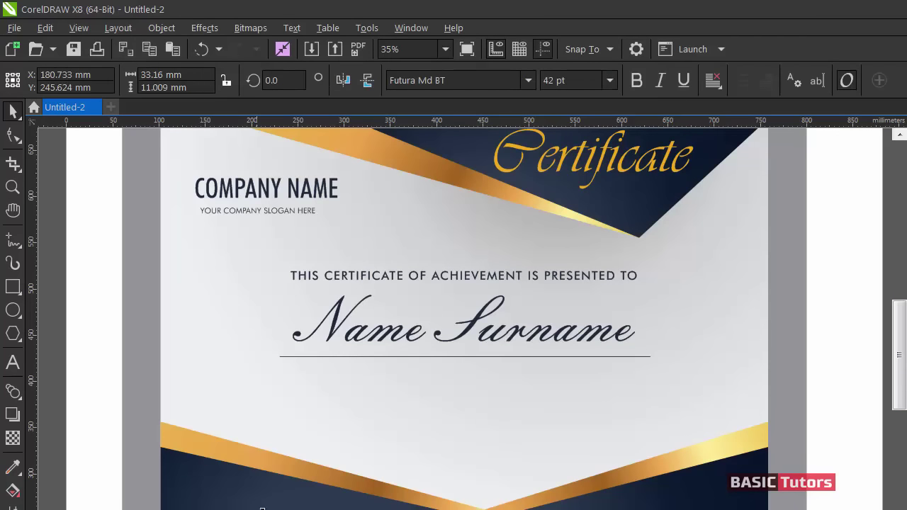
pyautogui.keyDown('shift'); pyautogui.click(267, 508); pyautogui.keyUp('shift')
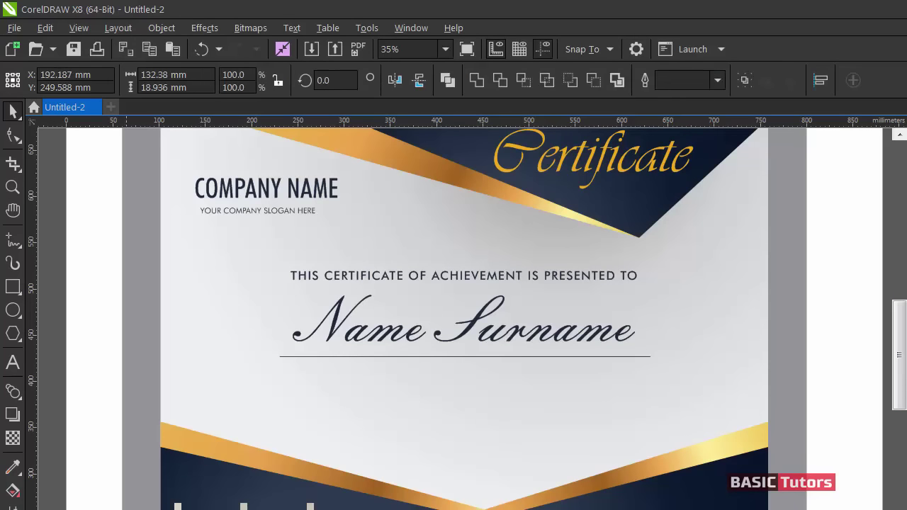
pyautogui.moveTo(244, 507); pyautogui.dragTo(678, 507)
pyautogui.click(465, 336)
# - Centre-align the copied "DATE" text and replace its wording with "SIGNATURE"
pyautogui.press('F8')
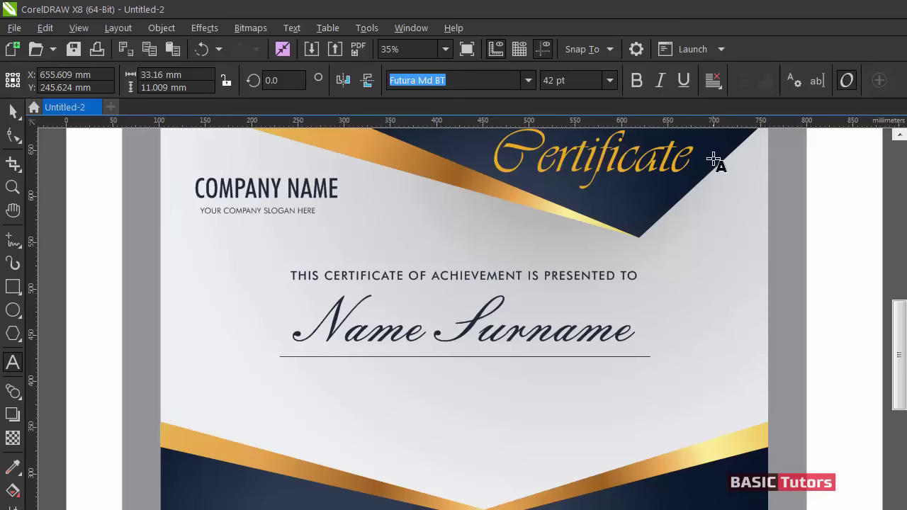
pyautogui.click(716, 82)
pyautogui.click(735, 134)
pyautogui.press('BackSpace')
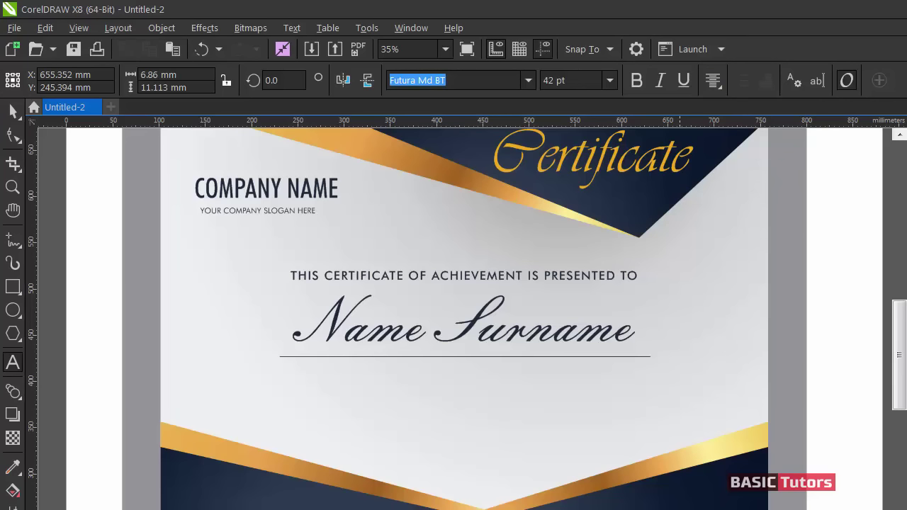
pyautogui.hotkey('ctrl', 'space')
pyautogui.click(802, 420)
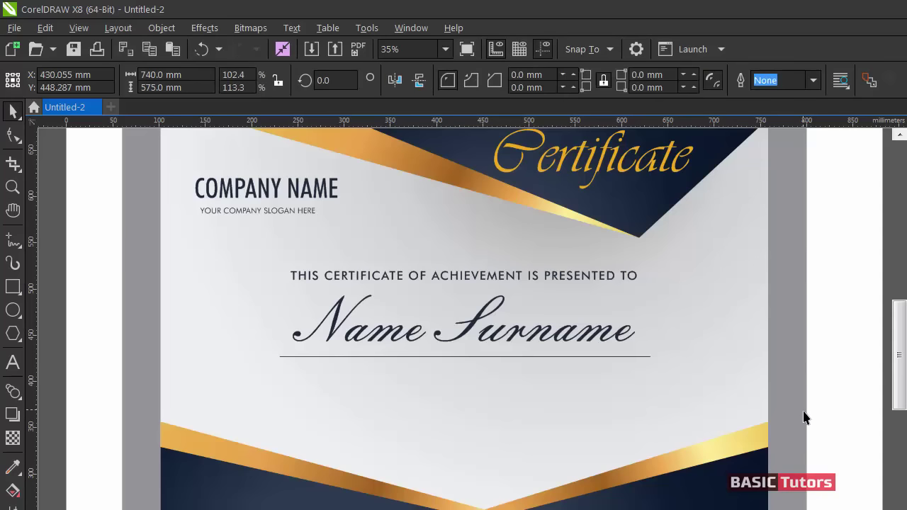
pyautogui.moveTo(897, 380); pyautogui.dragTo(898, 391)
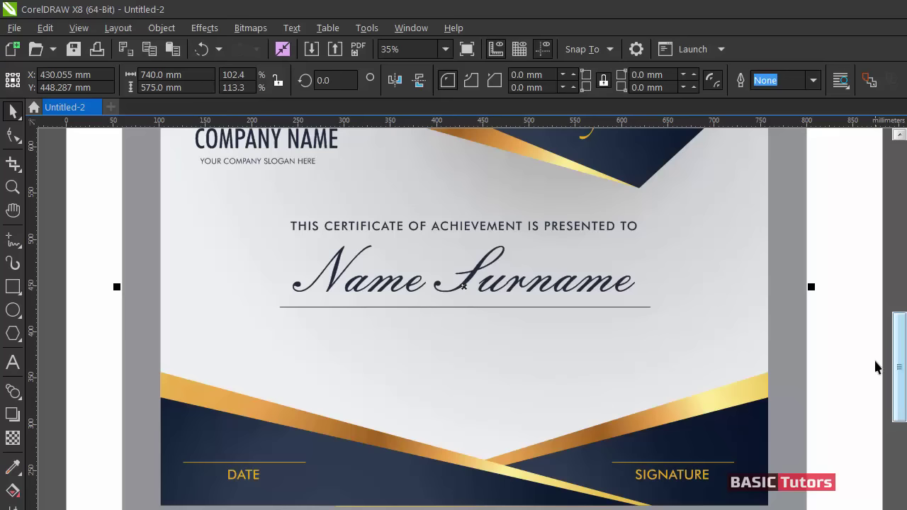
pyautogui.click(855, 329)
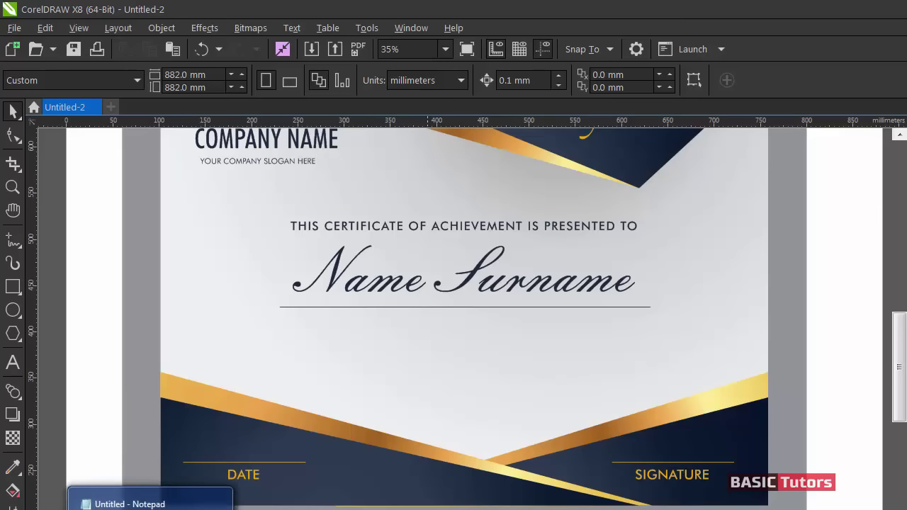
# - Switch to Notepad, copy the Lorem ipsum paragraph and return to CorelDRAW
pyautogui.click(129, 504)
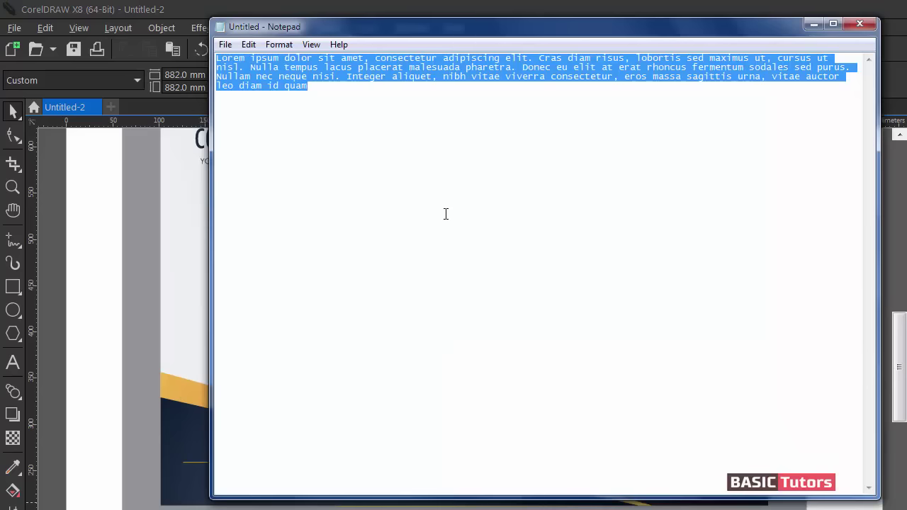
pyautogui.rightClick(241, 76)
pyautogui.click(274, 123)
pyautogui.click(813, 23)
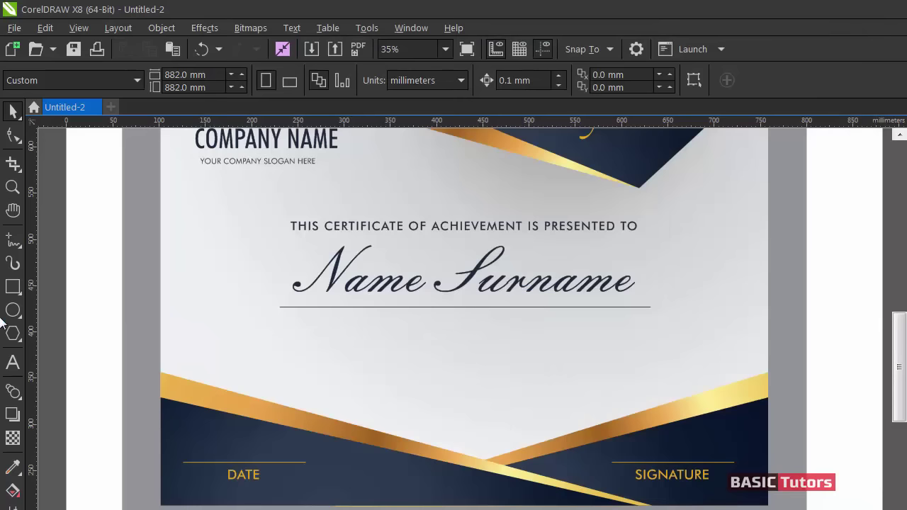
# - Draw a paragraph text frame about 416 by 83 mm beneath the name underline and paste the Lorem ipsum text into it
pyautogui.click(12, 361)
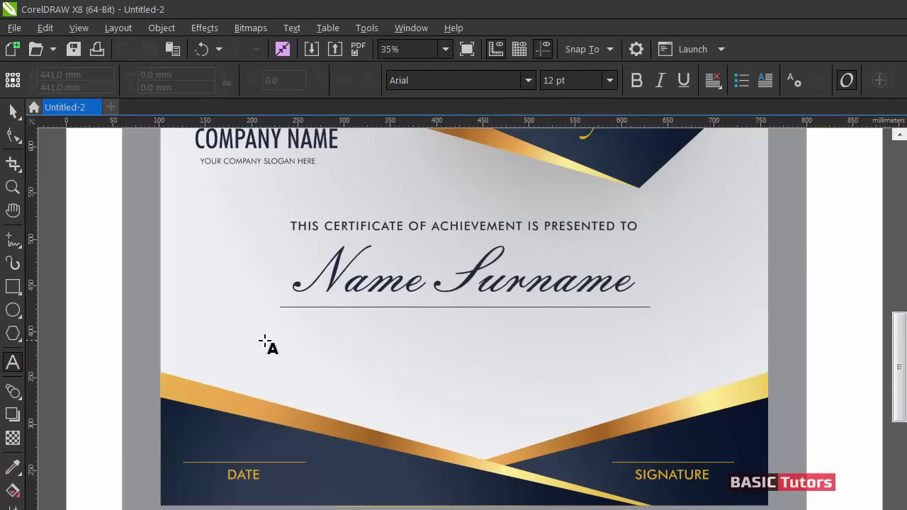
pyautogui.moveTo(279, 332); pyautogui.dragTo(664, 409)
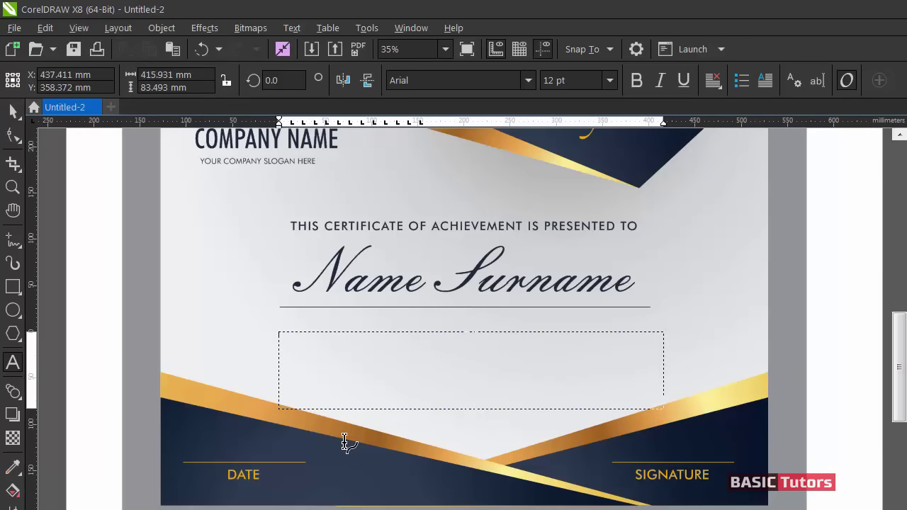
pyautogui.hotkey('ctrl', 'v')
# - Set the whole Lorem ipsum paragraph to 32 pt Futura Bk BT
pyautogui.hotkey('ctrl', 'a')
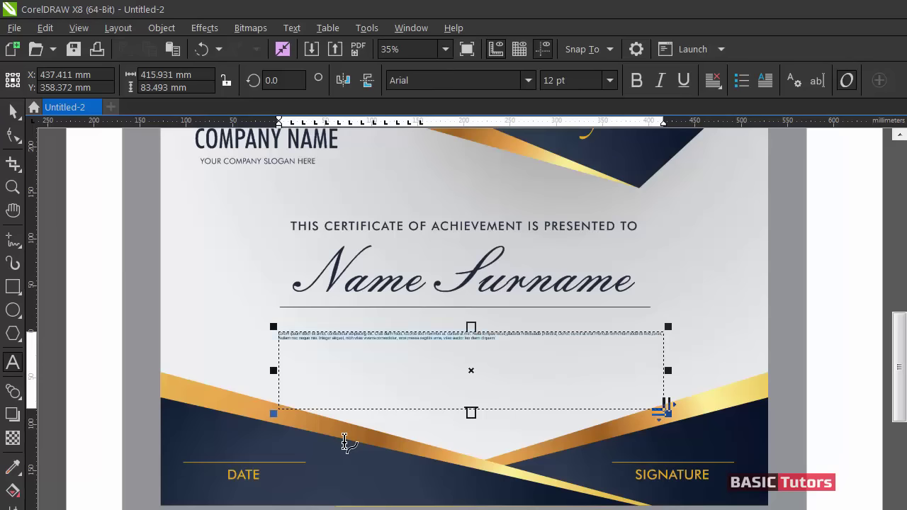
pyautogui.click(563, 80)
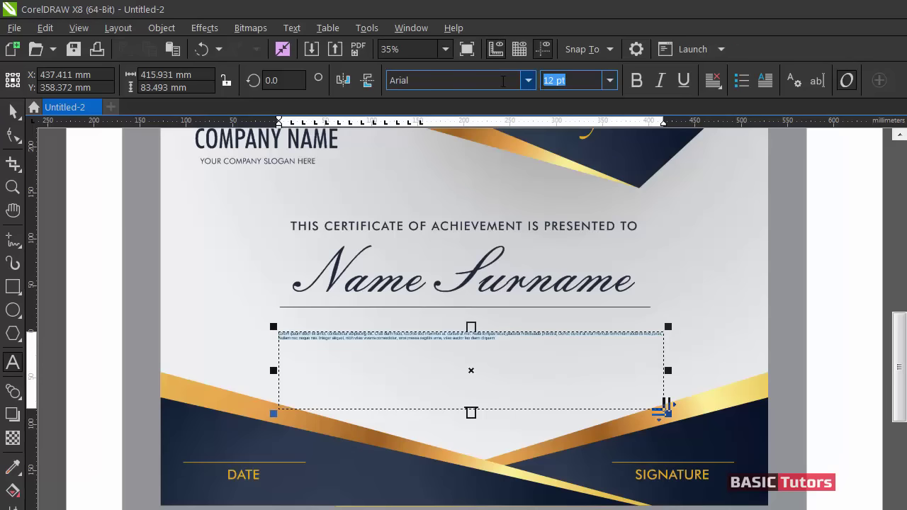
pyautogui.write('32')
pyautogui.press('Return')
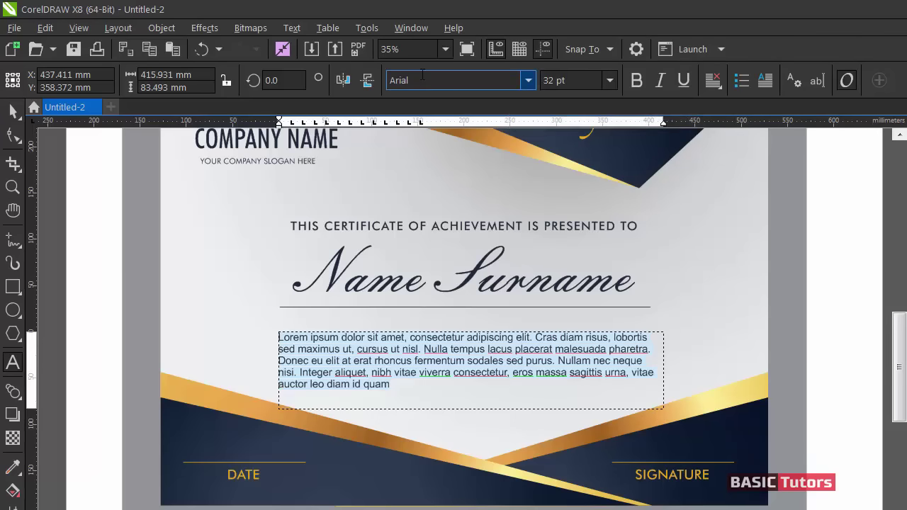
pyautogui.click(422, 80)
pyautogui.write('Futura Bk BT')
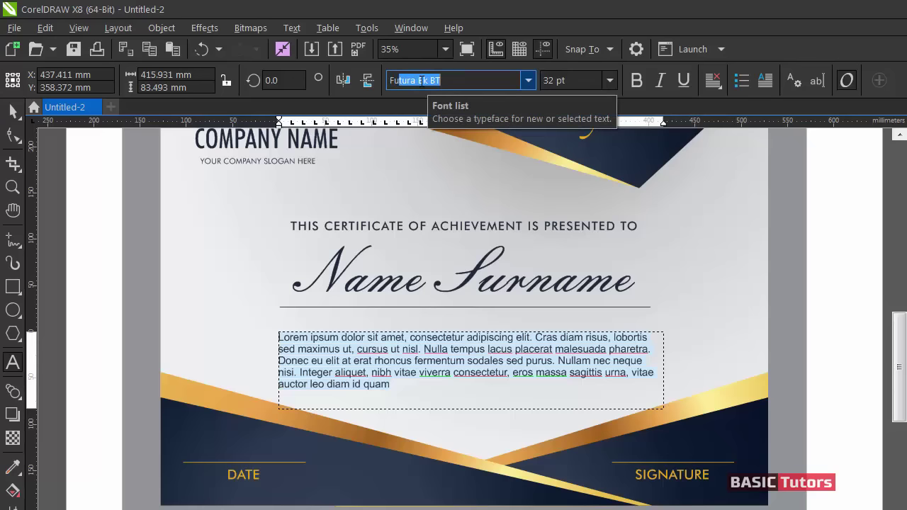
pyautogui.press('Return')
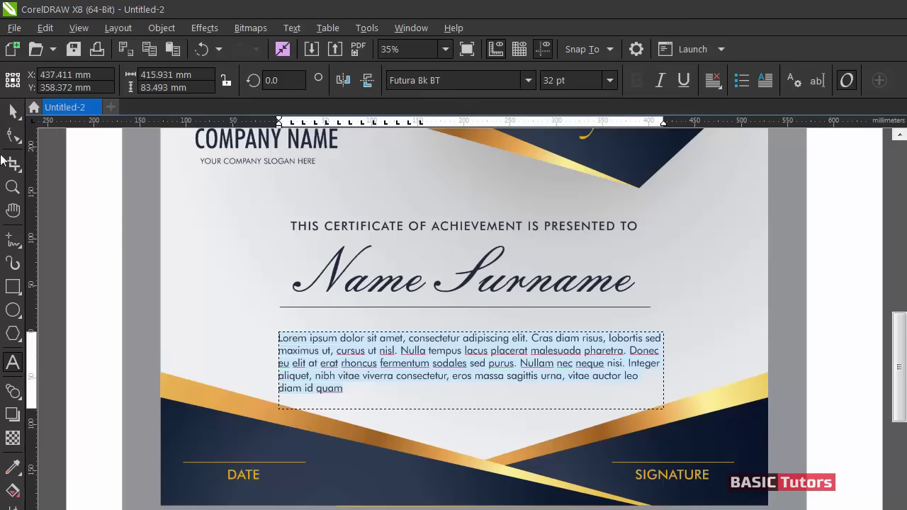
# - Widen the paragraph's text frame to about 445 mm and recolour its text dark navy
pyautogui.click(13, 111)
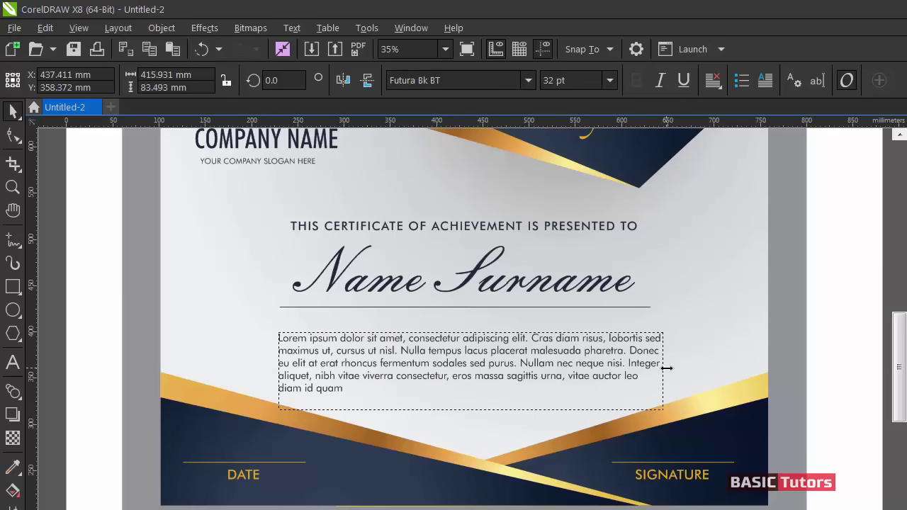
pyautogui.moveTo(666, 368); pyautogui.dragTo(686, 363)
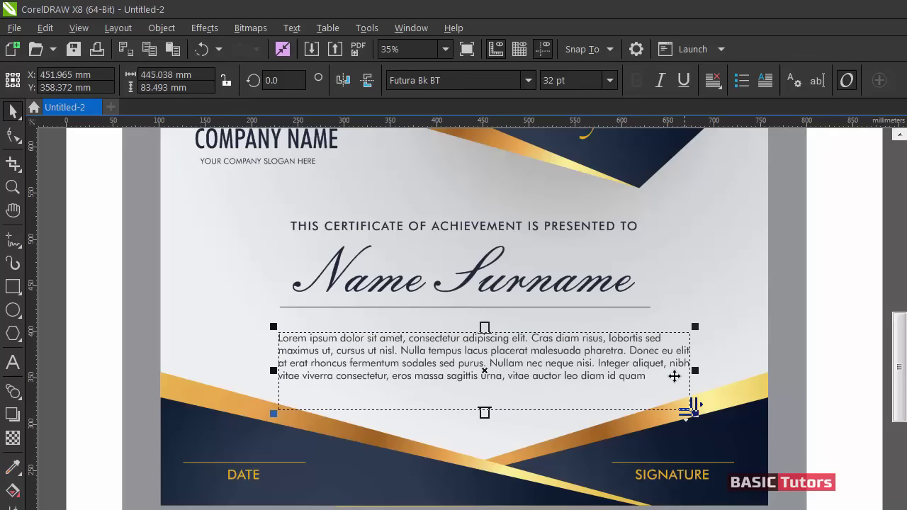
pyautogui.doubleClick(511, 379)
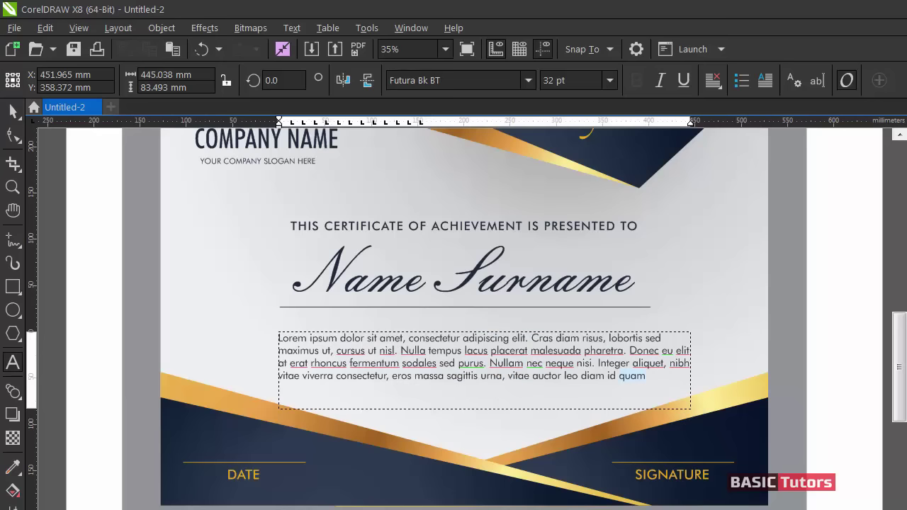
pyautogui.hotkey('ctrl', 'a')
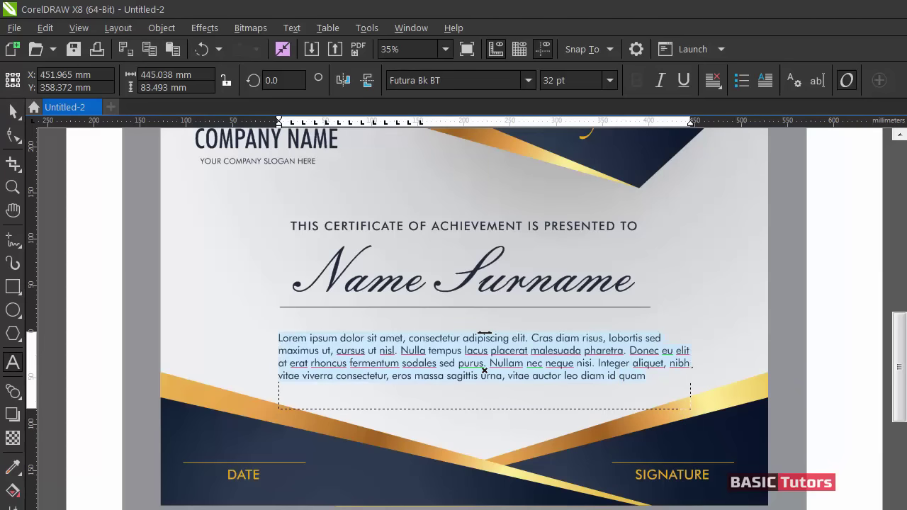
pyautogui.click(12, 111)
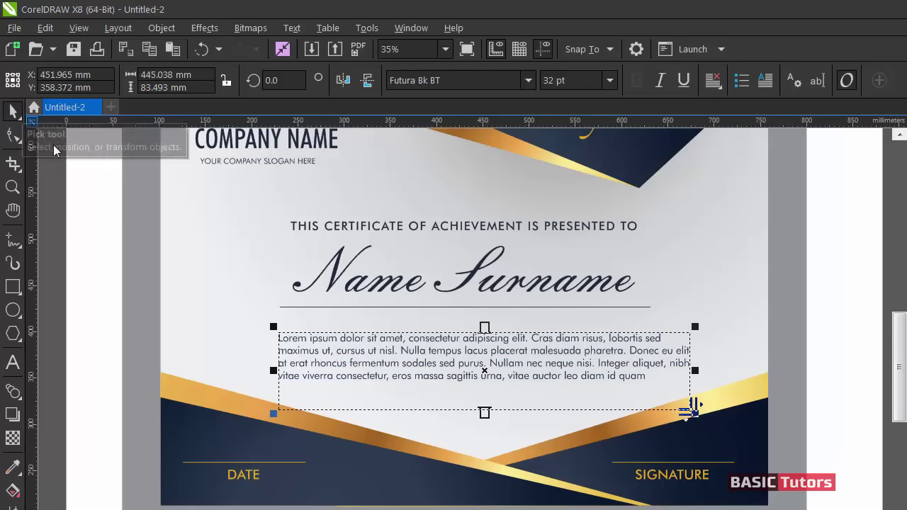
pyautogui.click(94, 312)
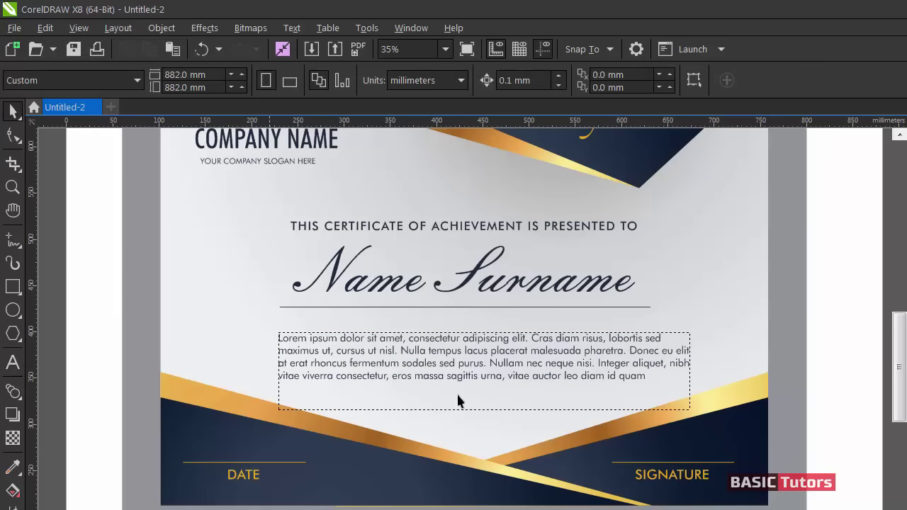
# - Move the paragraph frame down and slightly left beneath the name underline, to about X 445 mm, Y 343.5 mm
pyautogui.click(496, 368)
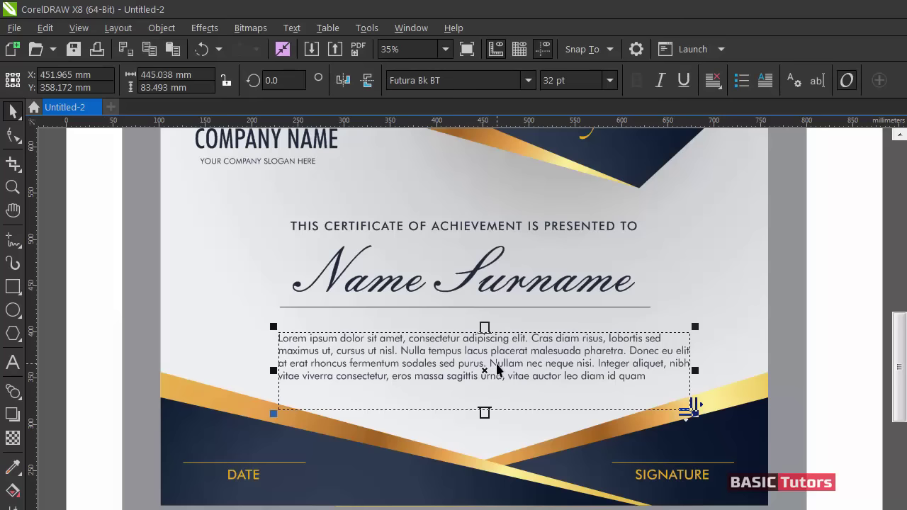
pyautogui.press('Down')
pyautogui.press('Down')
pyautogui.press('Down')
pyautogui.press('Down')
pyautogui.press('Down')
pyautogui.press('Down')
pyautogui.press('Down')
pyautogui.press('Down')
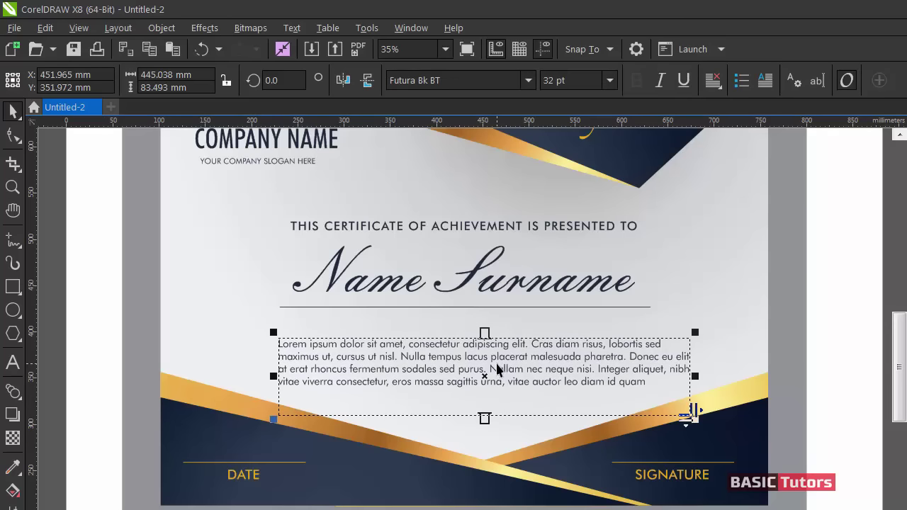
pyautogui.moveTo(487, 381); pyautogui.dragTo(480, 392)
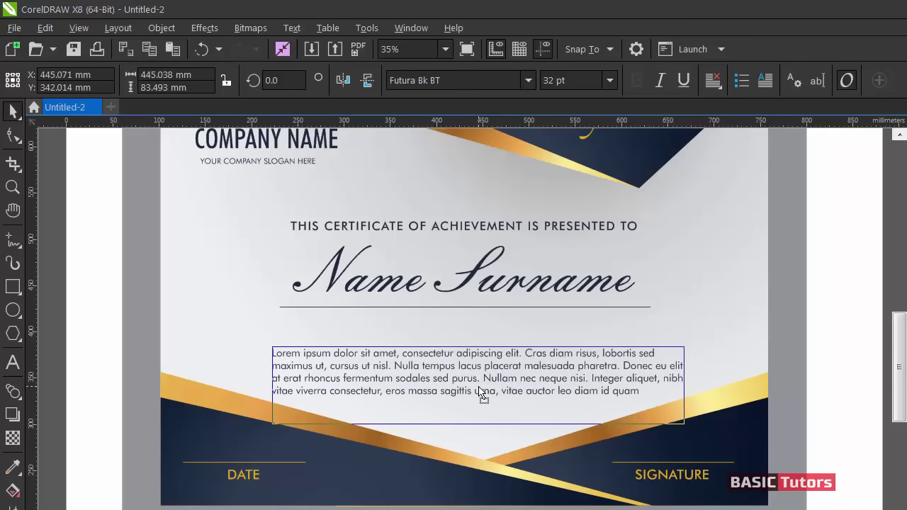
pyautogui.moveTo(480, 391); pyautogui.dragTo(479, 390)
# - Centre-align all the text in the Lorem ipsum paragraph frame
pyautogui.doubleClick(472, 370)
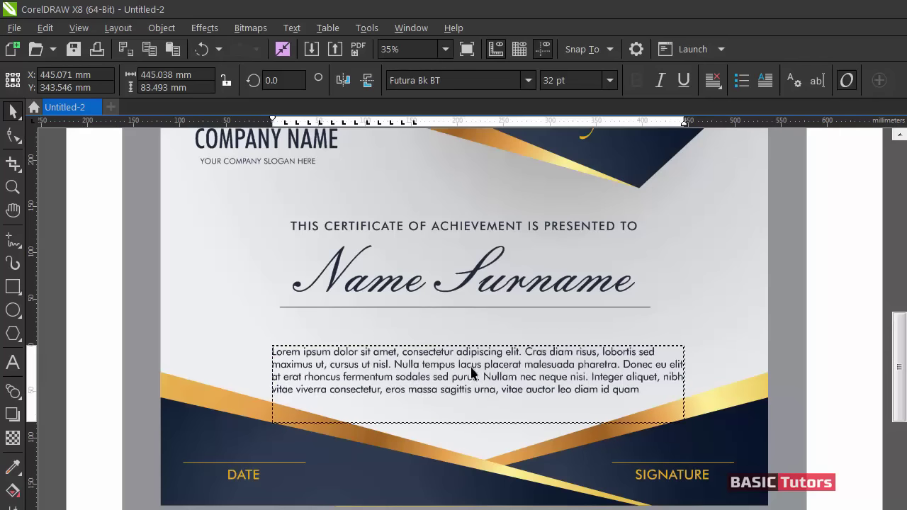
pyautogui.hotkey('ctrl', 'a')
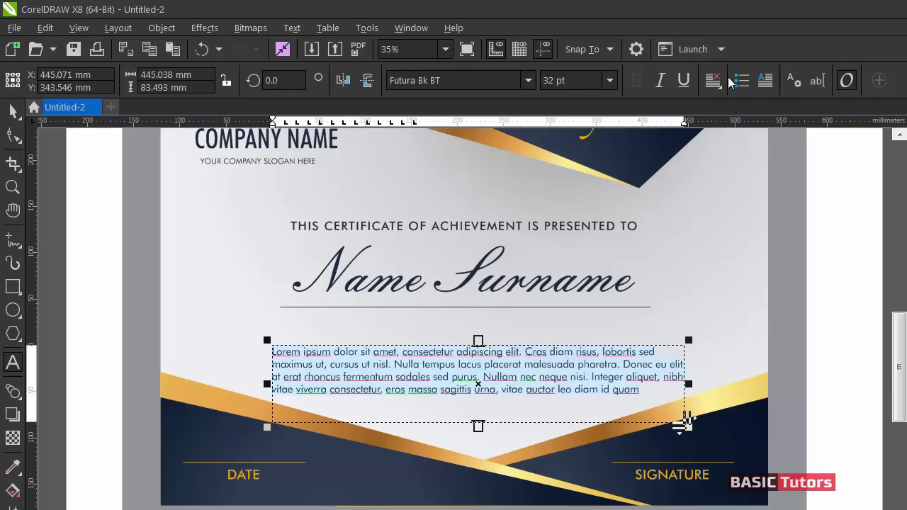
pyautogui.click(714, 83)
pyautogui.click(715, 139)
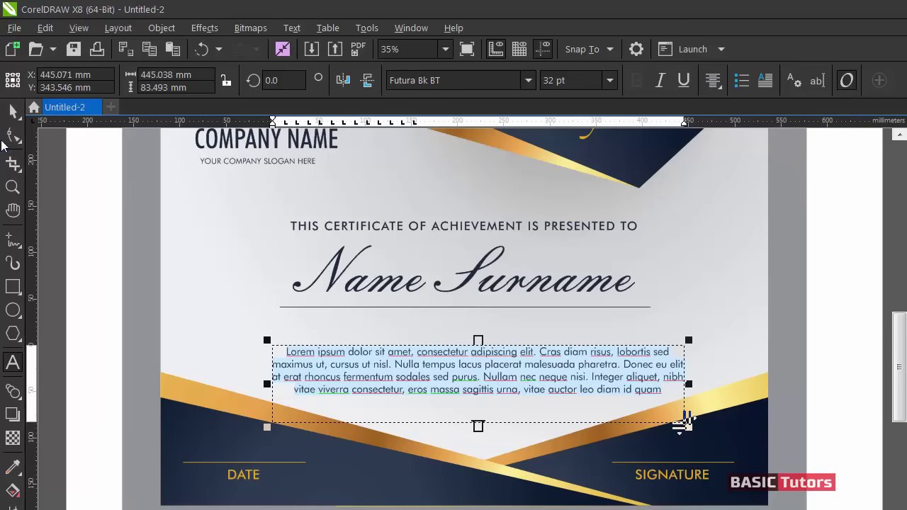
pyautogui.click(13, 111)
pyautogui.click(107, 295)
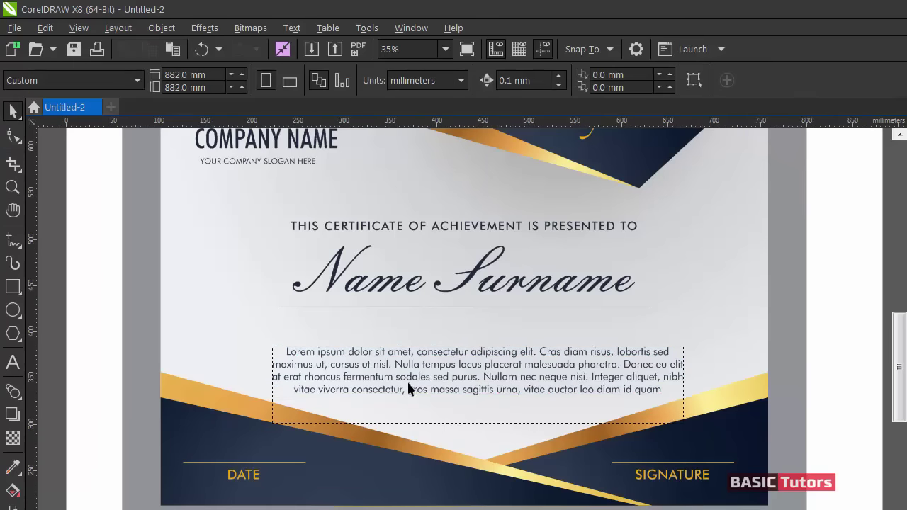
# - Move the Lorem ipsum paragraph frame straight down to about Y 334.4 mm, leaving room beneath the name underline
pyautogui.click(503, 376)
pyautogui.moveTo(487, 373); pyautogui.dragTo(482, 399)
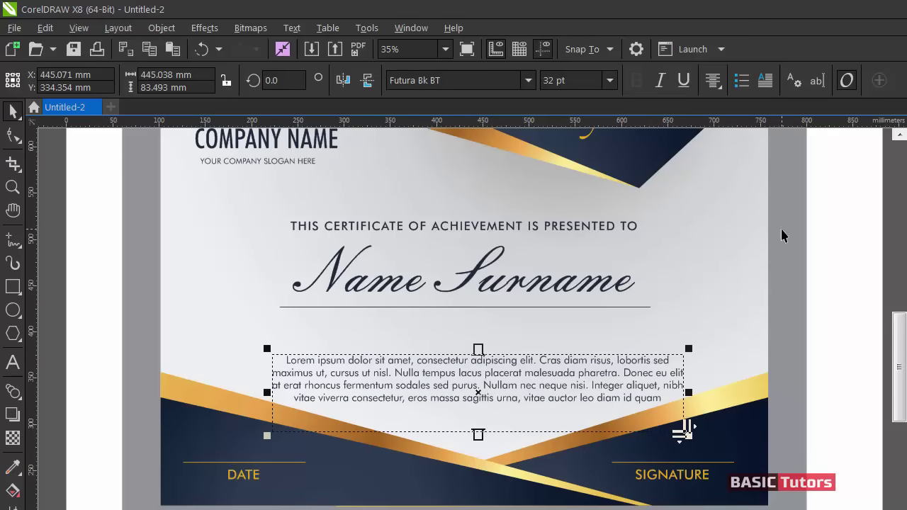
pyautogui.click(562, 241)
pyautogui.click(531, 231)
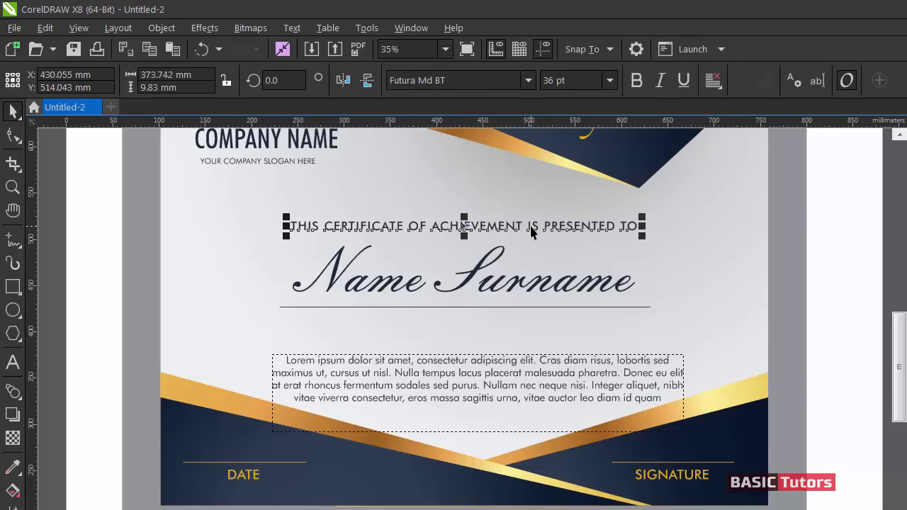
# - Copy the opening words "Lorem ipsum dolor sit amet, consectetur" from the paragraph text
pyautogui.doubleClick(301, 364)
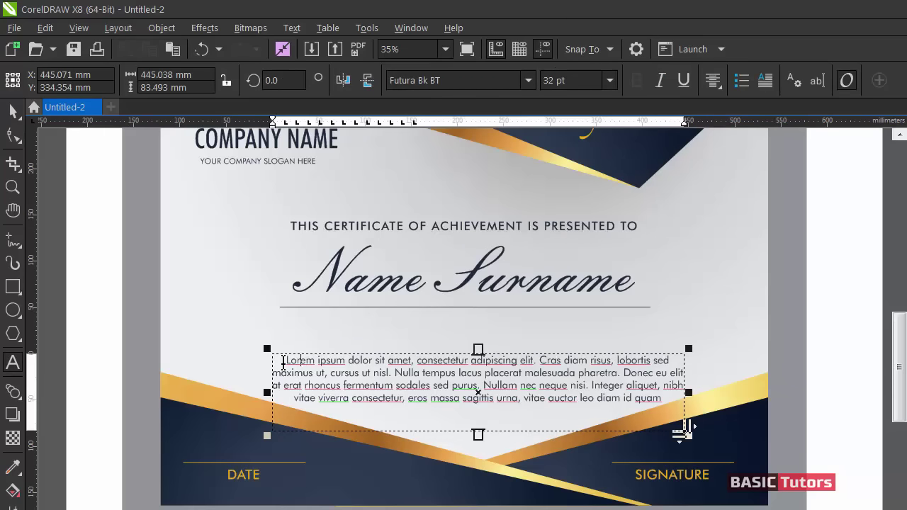
pyautogui.moveTo(285, 361); pyautogui.dragTo(470, 360)
pyautogui.hotkey('ctrl', 'c')
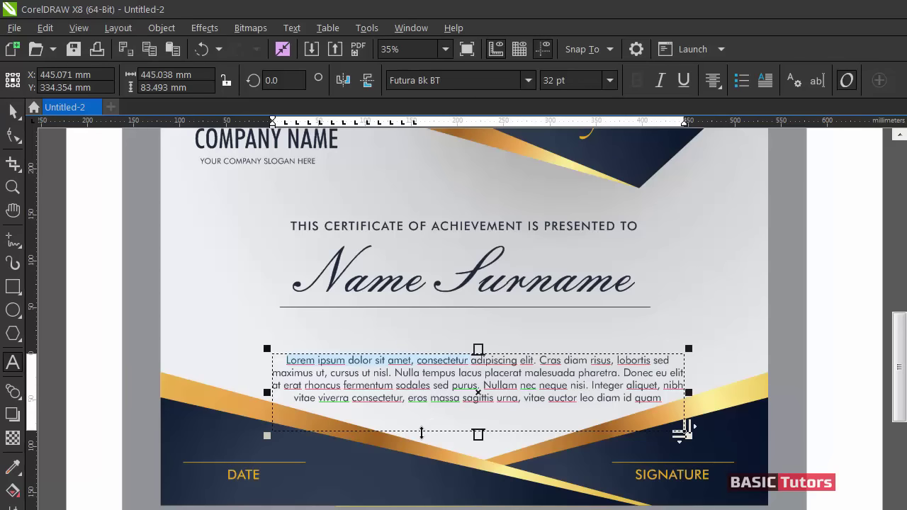
pyautogui.click(11, 110)
# - Duplicate the "THIS CERTIFICATE OF ACHIEVEMENT" line beneath the name underline at about Y 401.7 mm and replace its text with the copied phrase
pyautogui.click(435, 228)
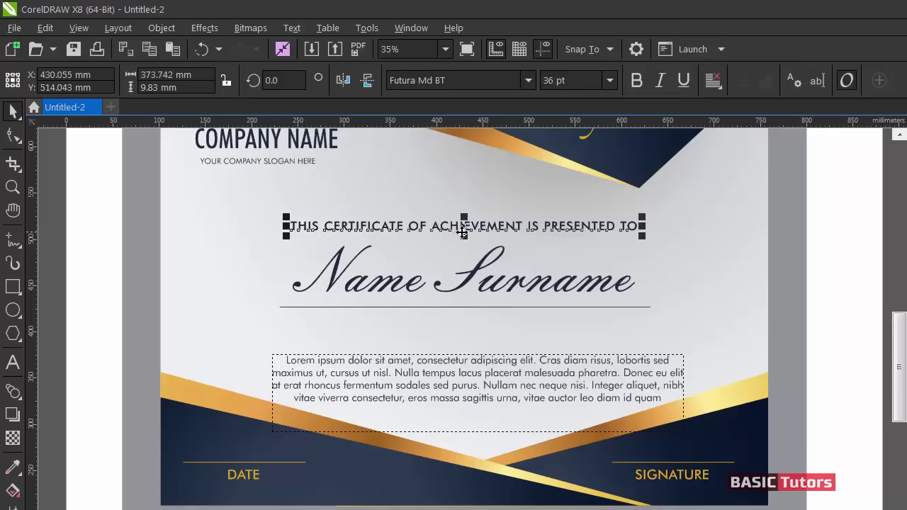
pyautogui.moveTo(463, 228); pyautogui.dragTo(474, 336)
pyautogui.doubleClick(461, 331)
pyautogui.doubleClick(461, 331)
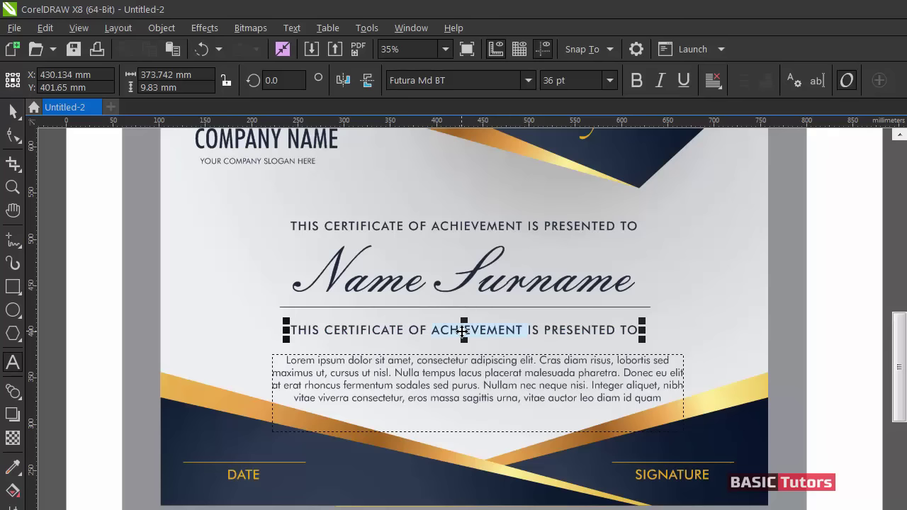
pyautogui.tripleClick(462, 331)
pyautogui.hotkey('ctrl', 'v')
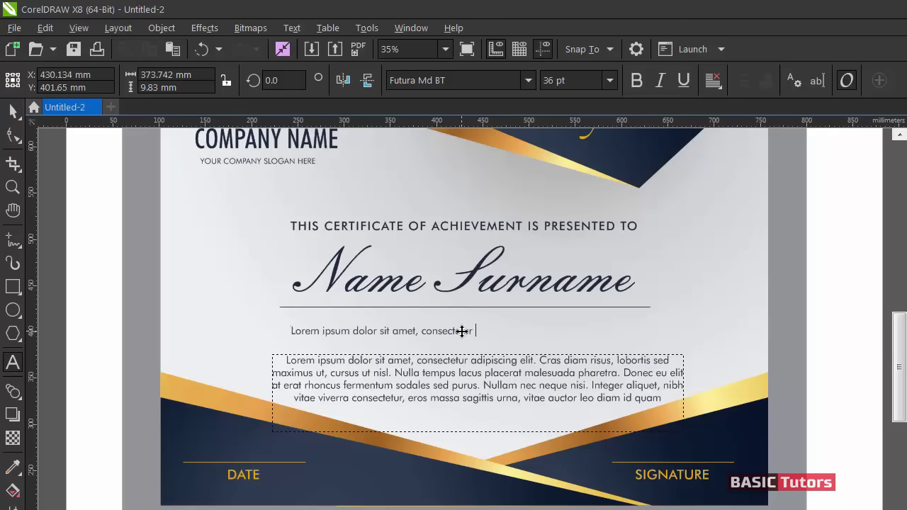
# - Set the whole Lorem ipsum line beneath the name underline to 45 pt
pyautogui.hotkey('ctrl', 'a')
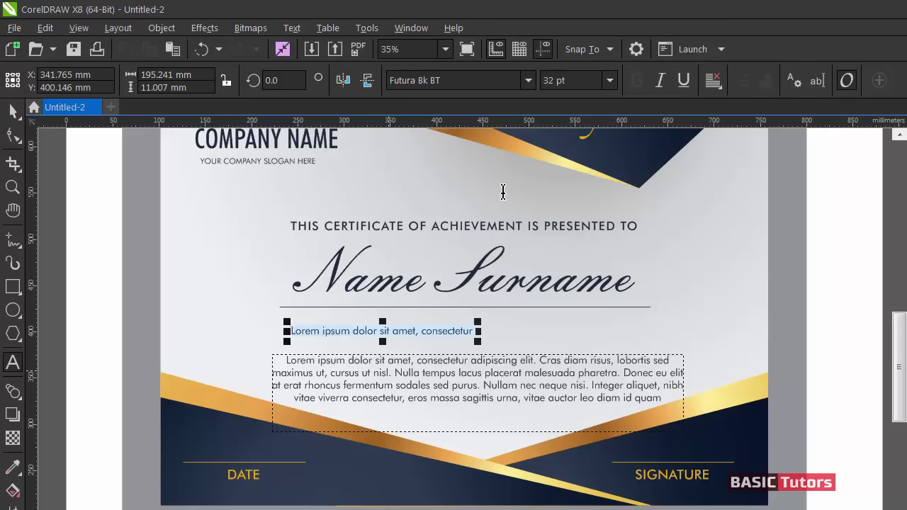
pyautogui.click(560, 80)
pyautogui.write('45')
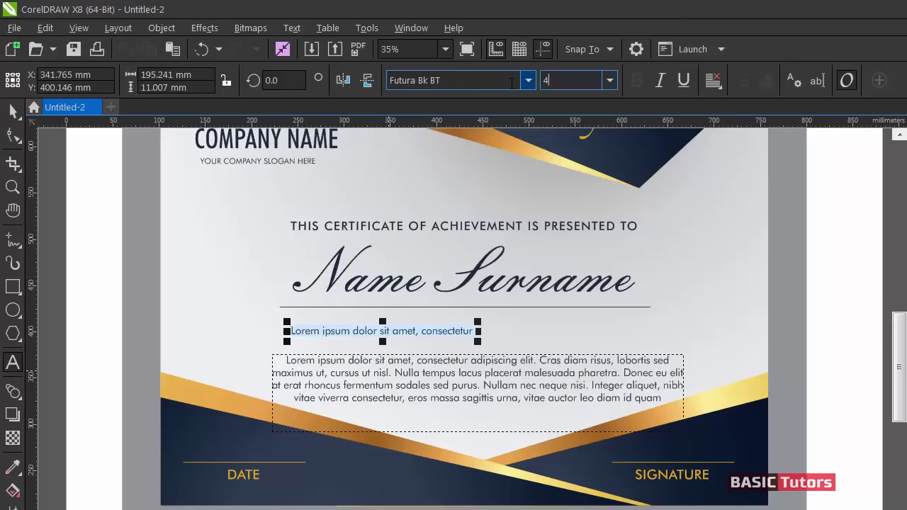
pyautogui.press('Return')
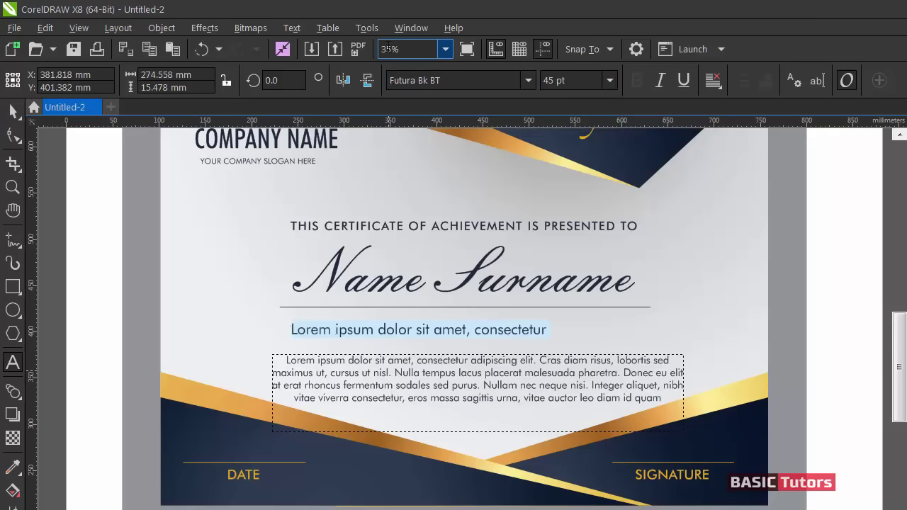
# - Change the case of the 45 pt Lorem ipsum line to UPPERCASE
pyautogui.click(288, 29)
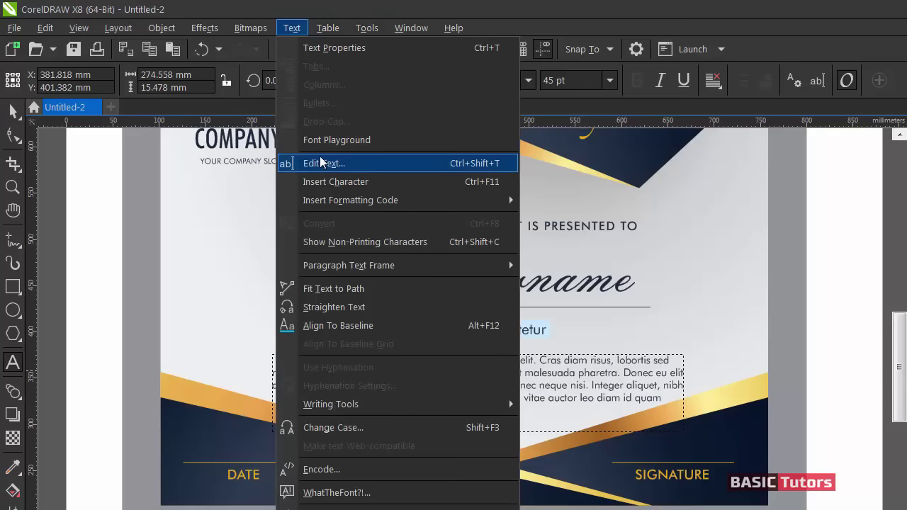
pyautogui.click(348, 427)
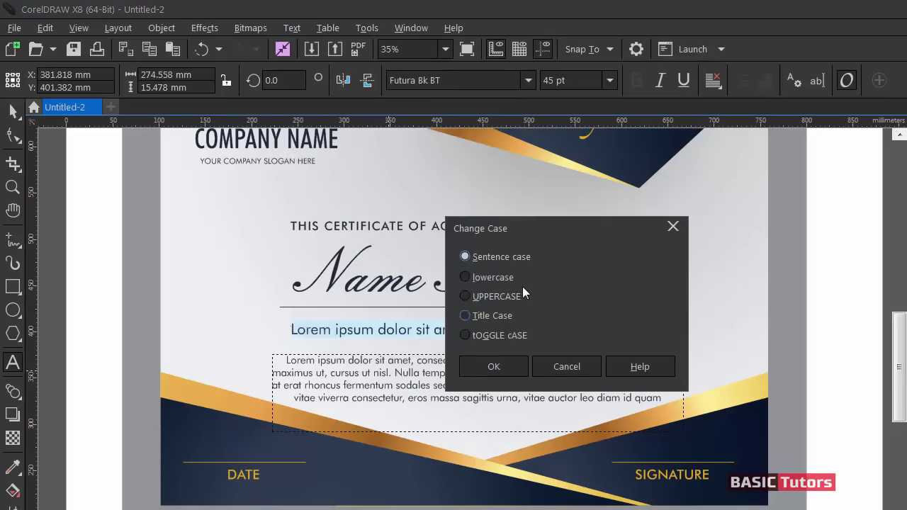
pyautogui.click(475, 298)
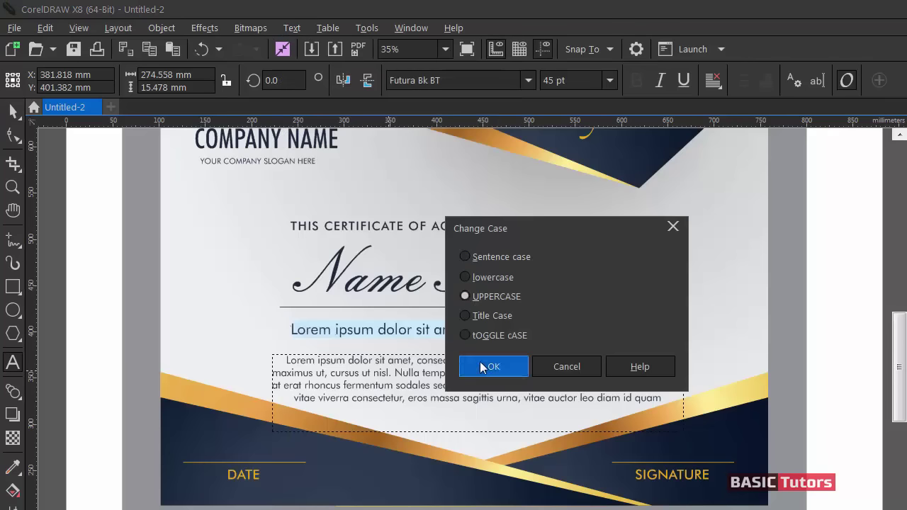
pyautogui.click(494, 366)
# - Centre the uppercase Lorem ipsum line horizontally on the certificate background and clear the selection
pyautogui.click(13, 111)
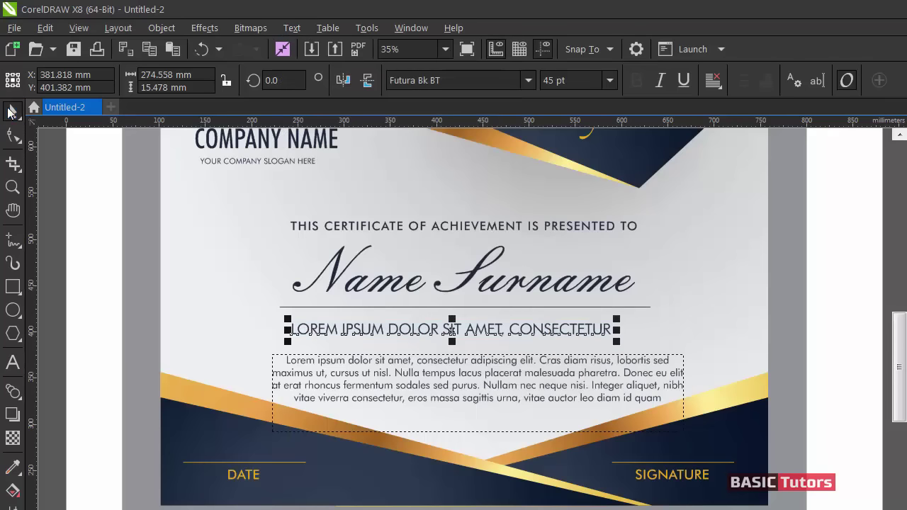
pyautogui.click(714, 238)
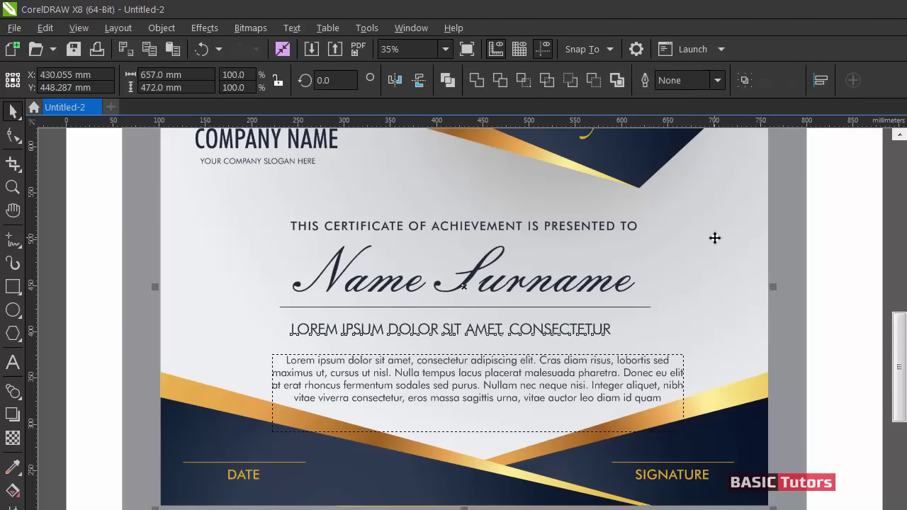
pyautogui.click(810, 241)
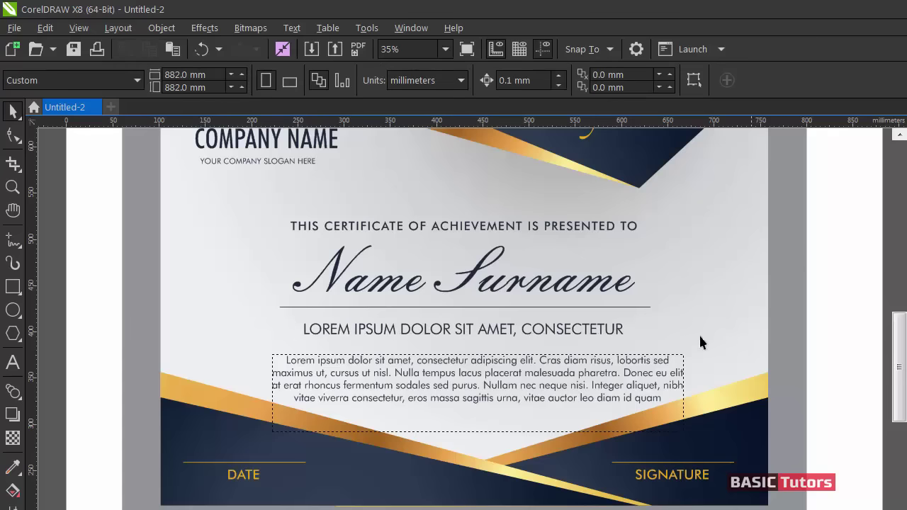